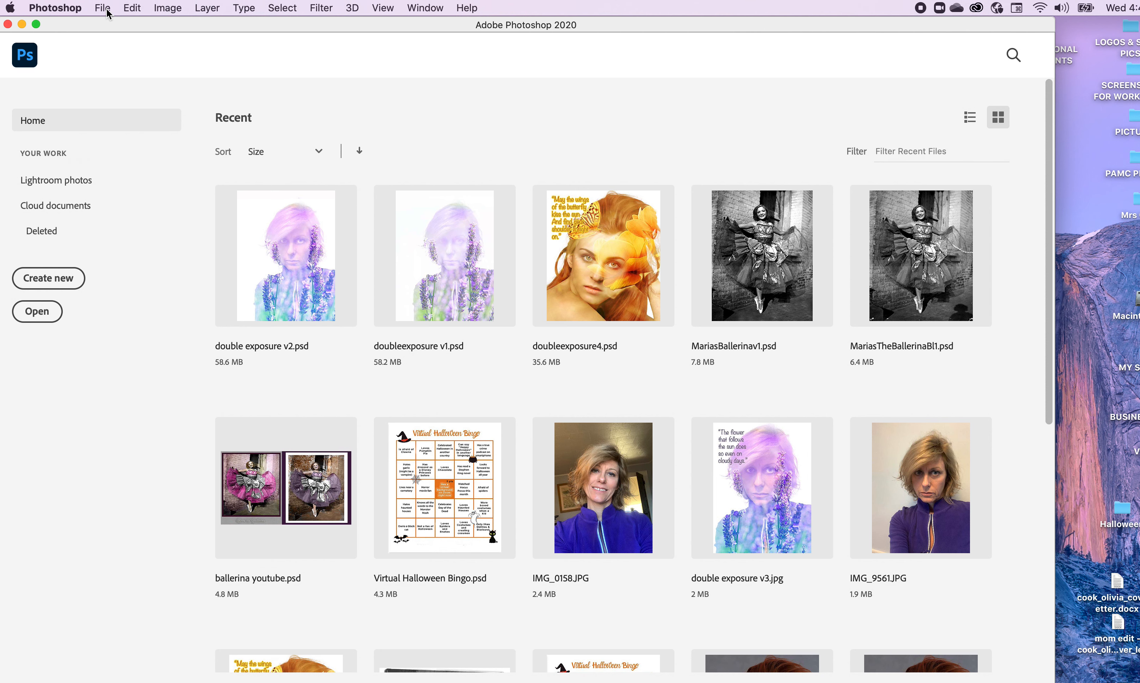
Open double exposure v3.jpg from the recent files to view the example artwork, and return to the home screen.
click(775, 490)
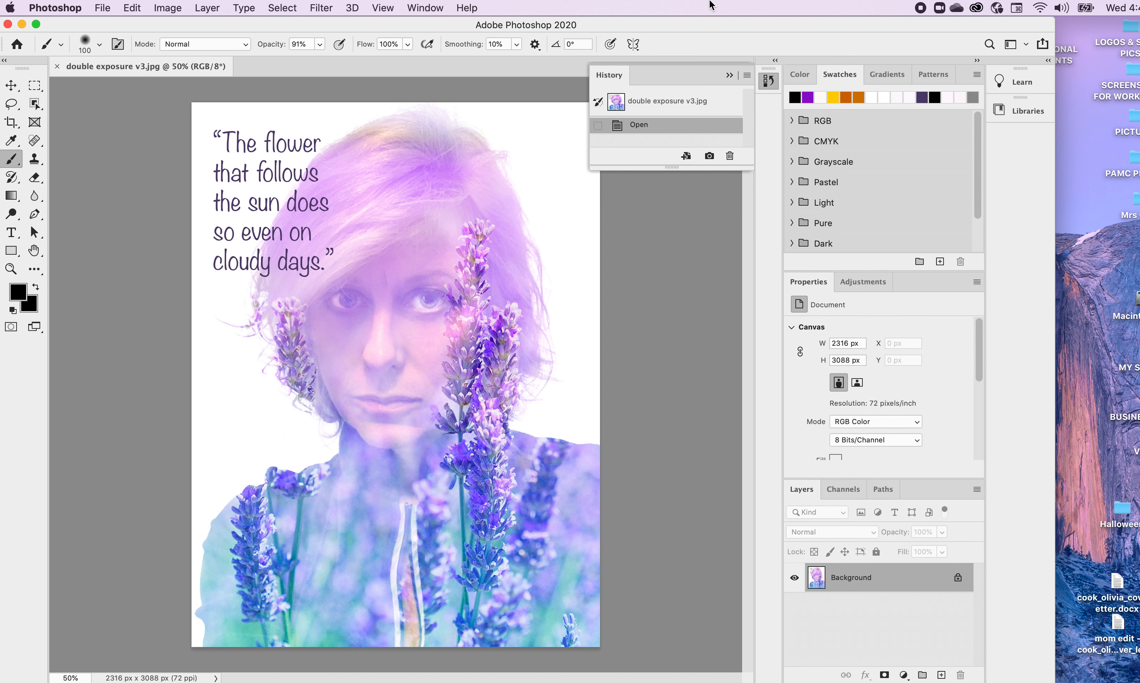
click(729, 75)
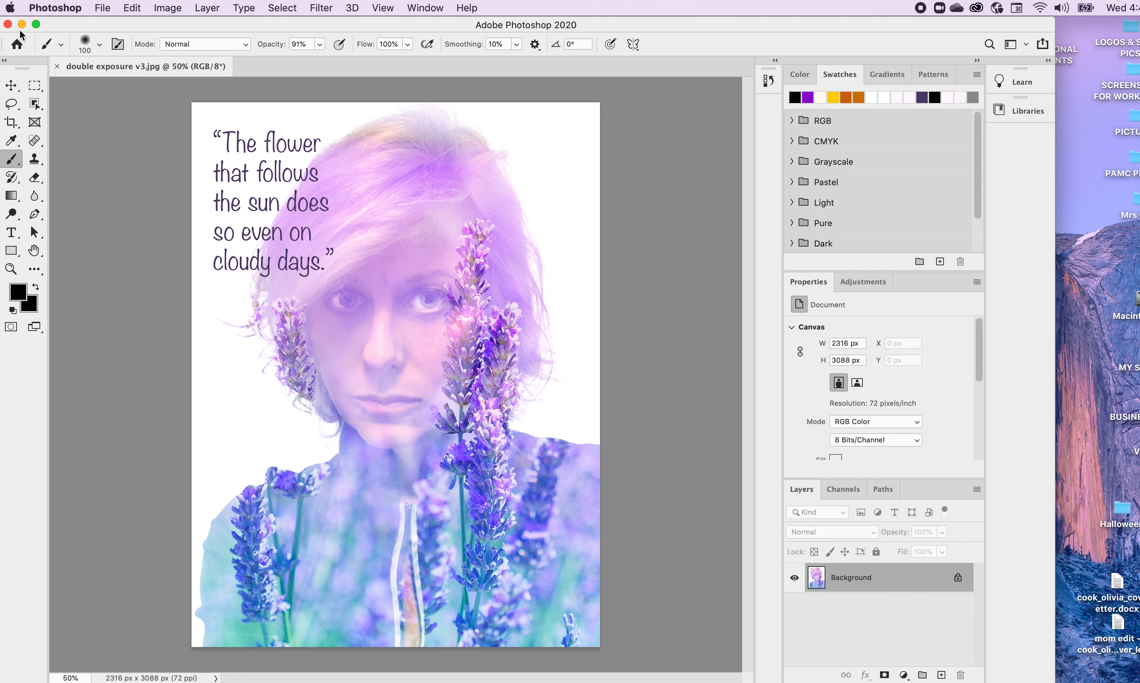
click(16, 43)
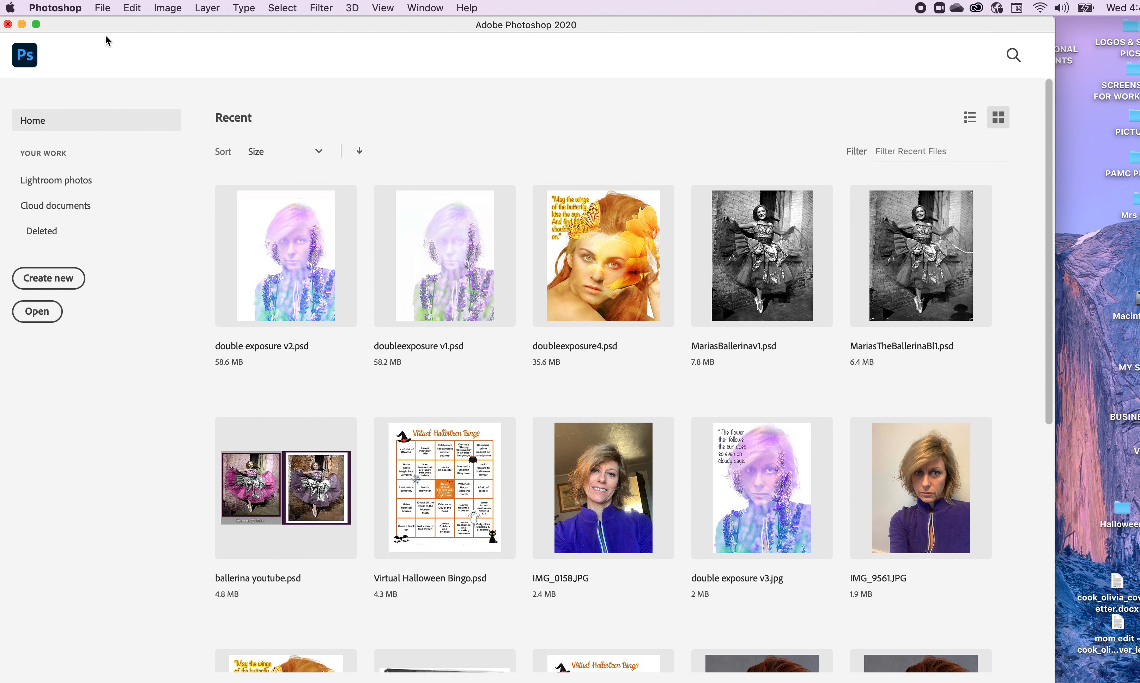
Open the portrait girl-2359121_1920.jpg from the Ps Double Exposure Self Portrait folder.
drag(102, 28, 96, 27)
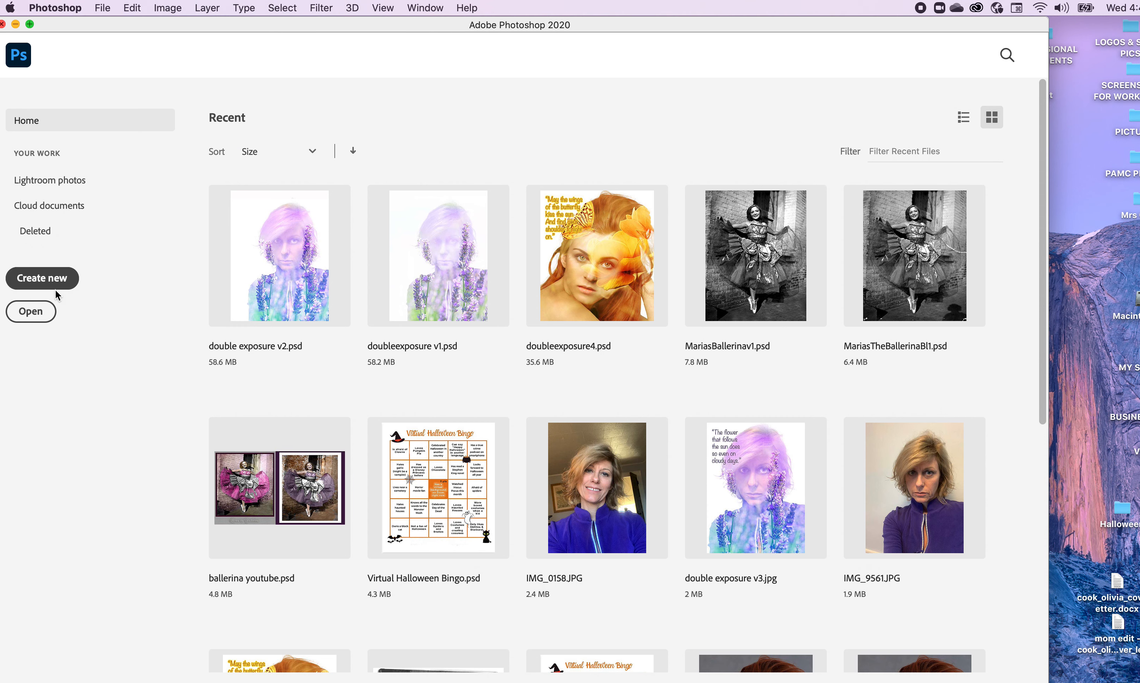
click(43, 315)
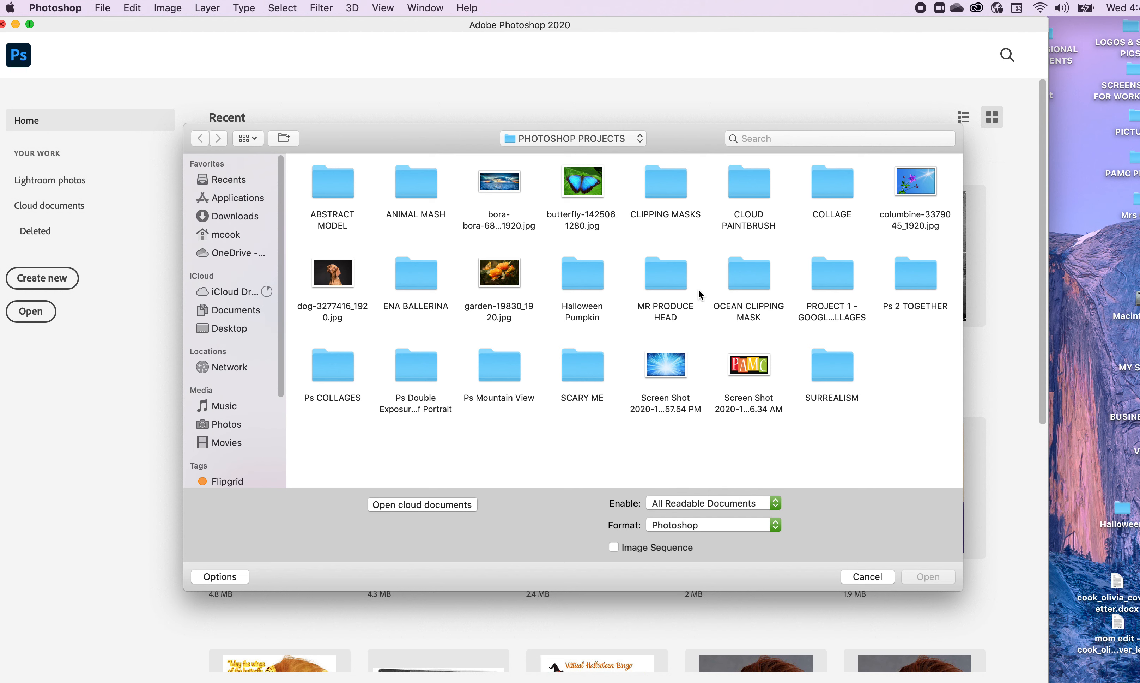
double_click(422, 370)
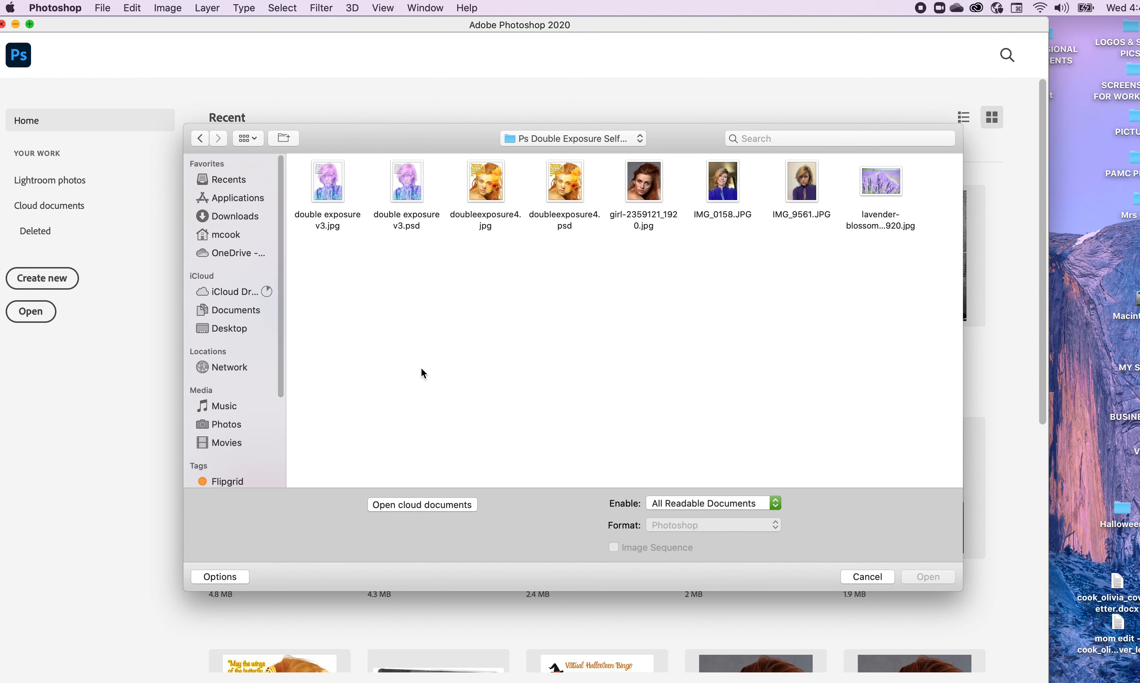
double_click(648, 187)
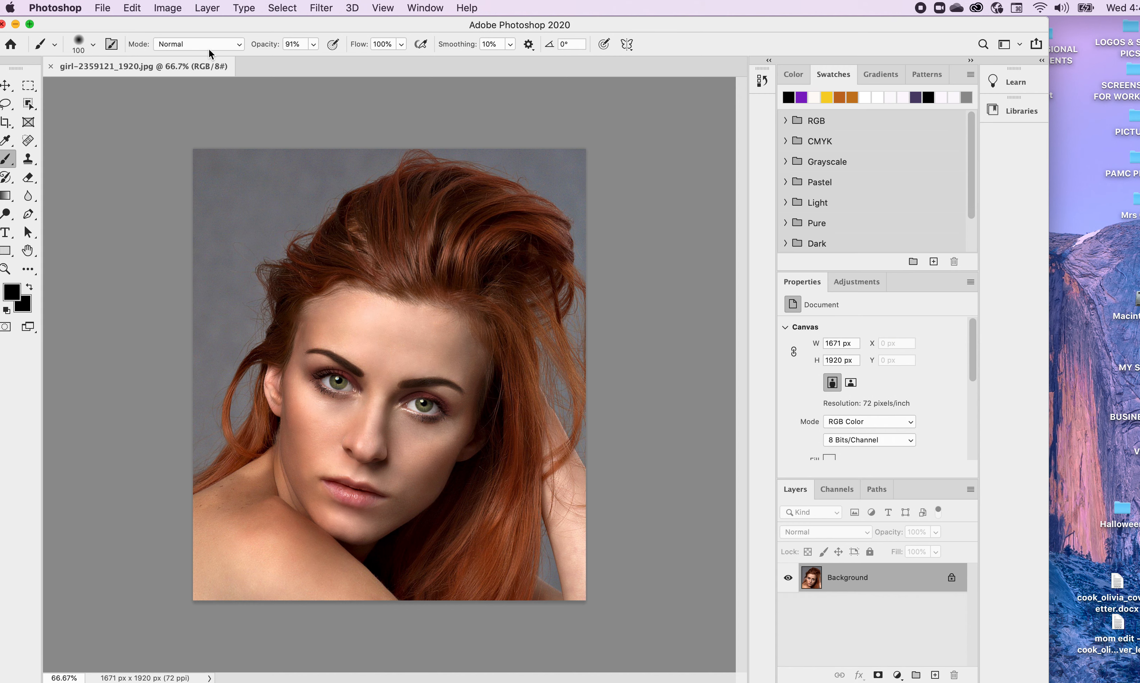
Open garden-19830_1920.jpg from the PHOTOSHOP PROJECTS folder as a second document.
click(103, 8)
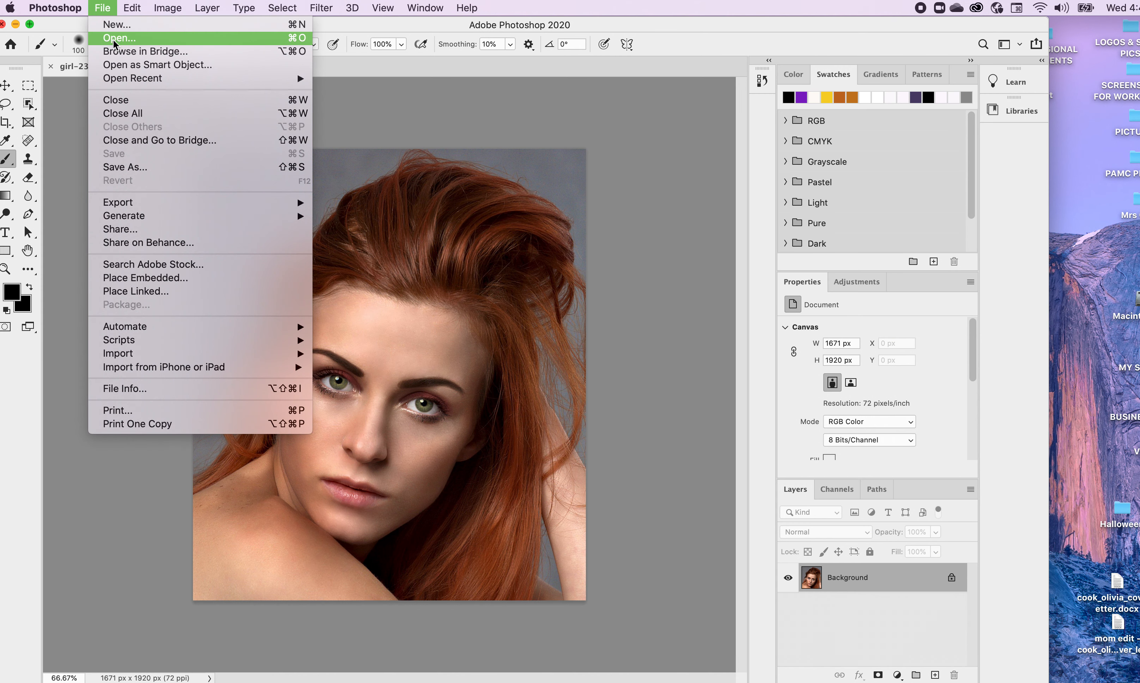
click(112, 38)
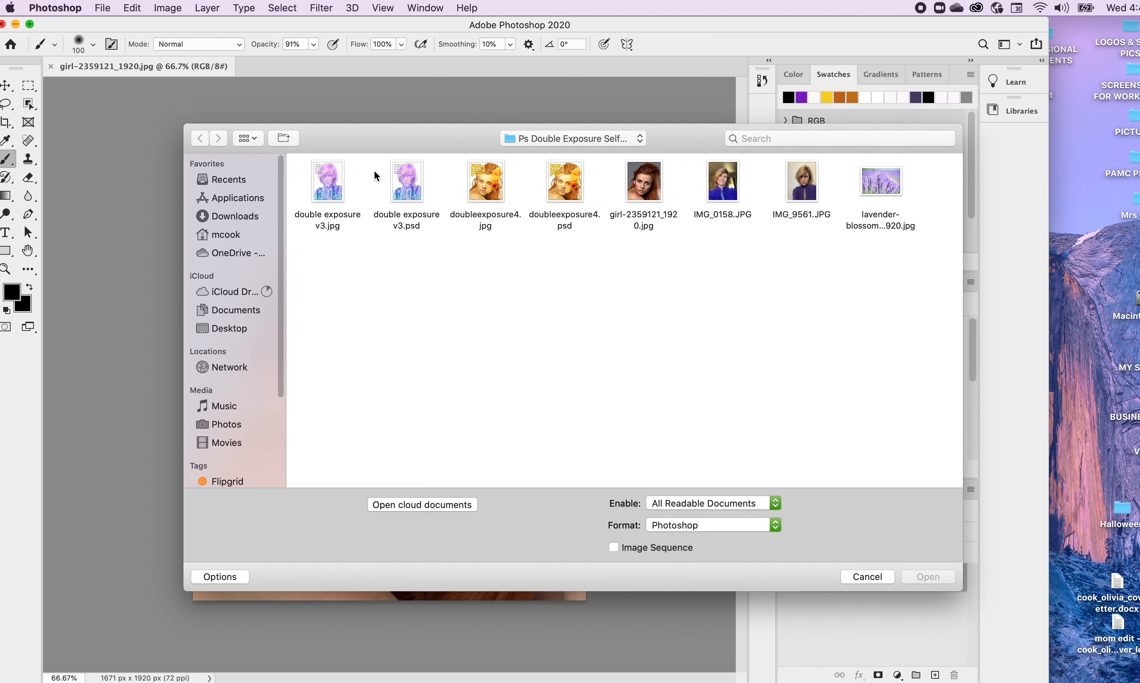
click(564, 139)
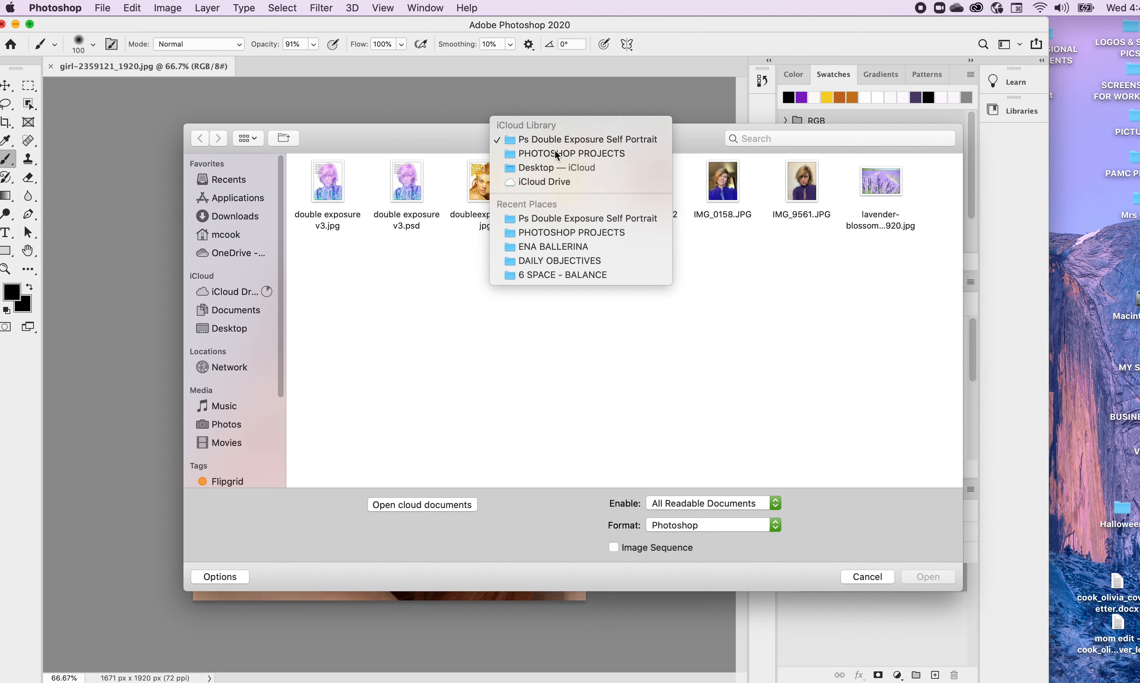
click(556, 153)
click(514, 275)
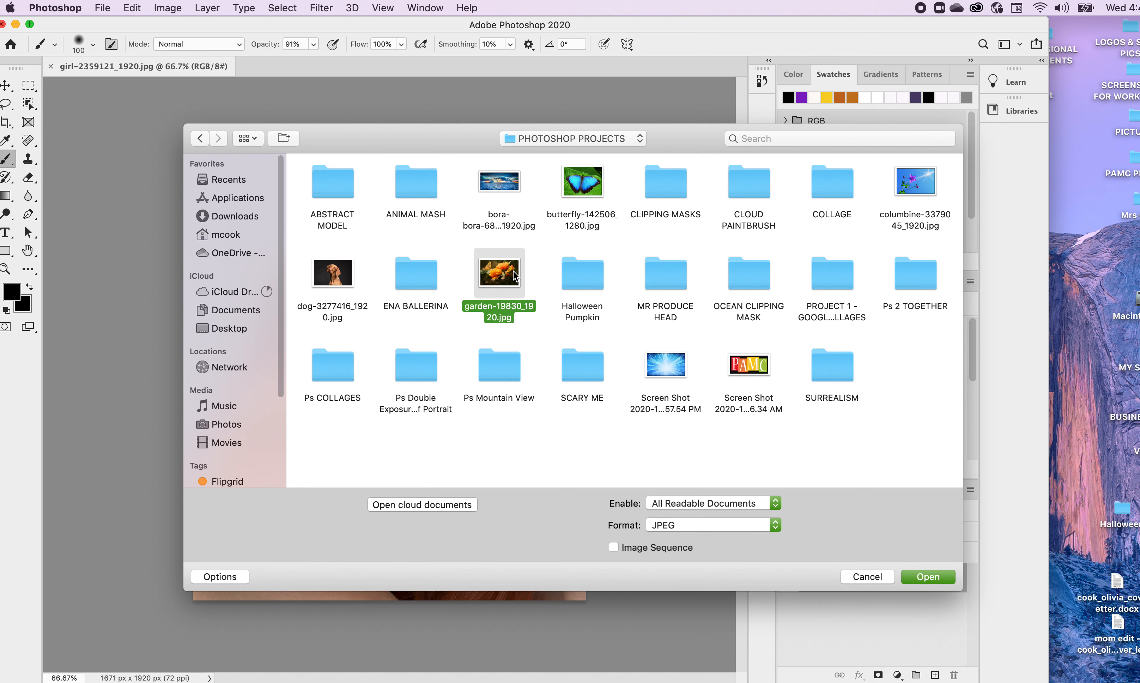
click(934, 576)
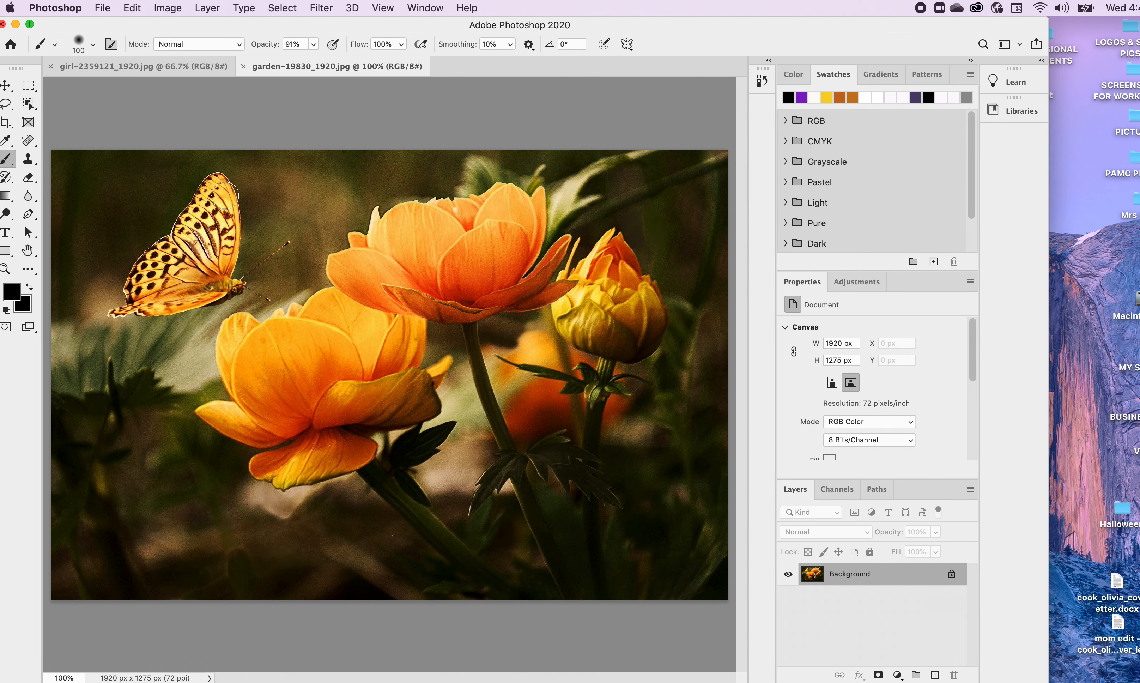
With the portrait document active, reset the Essentials workspace, collapse the Learn and Libraries panels and show the tools in two columns.
click(132, 66)
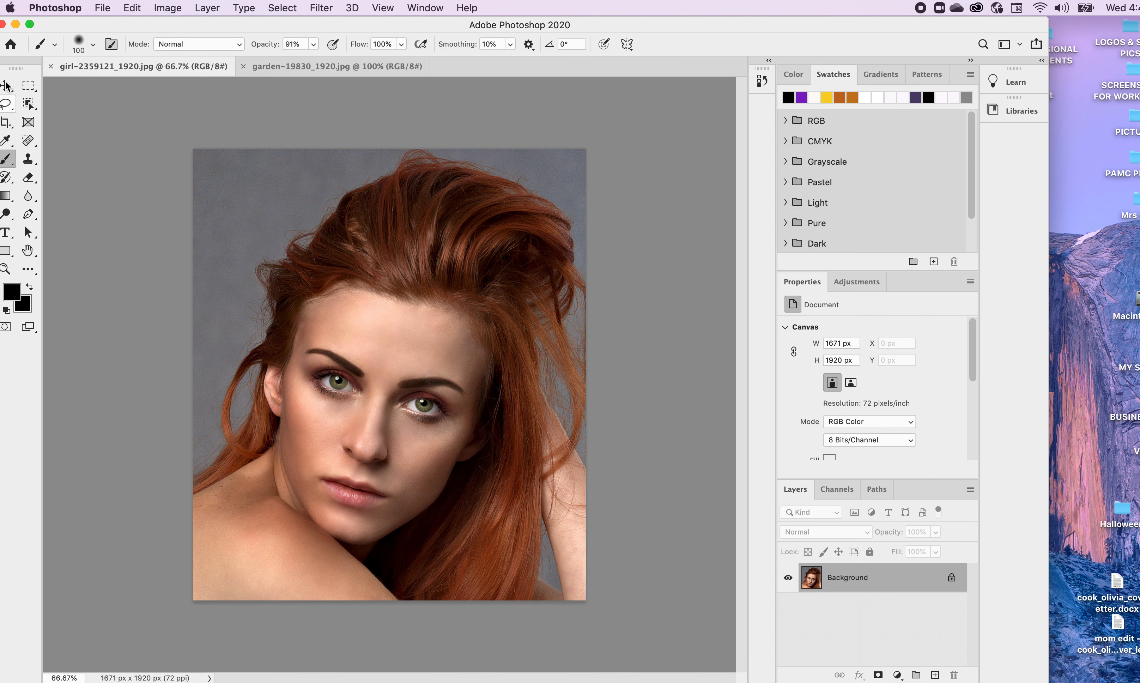
drag(110, 24, 139, 24)
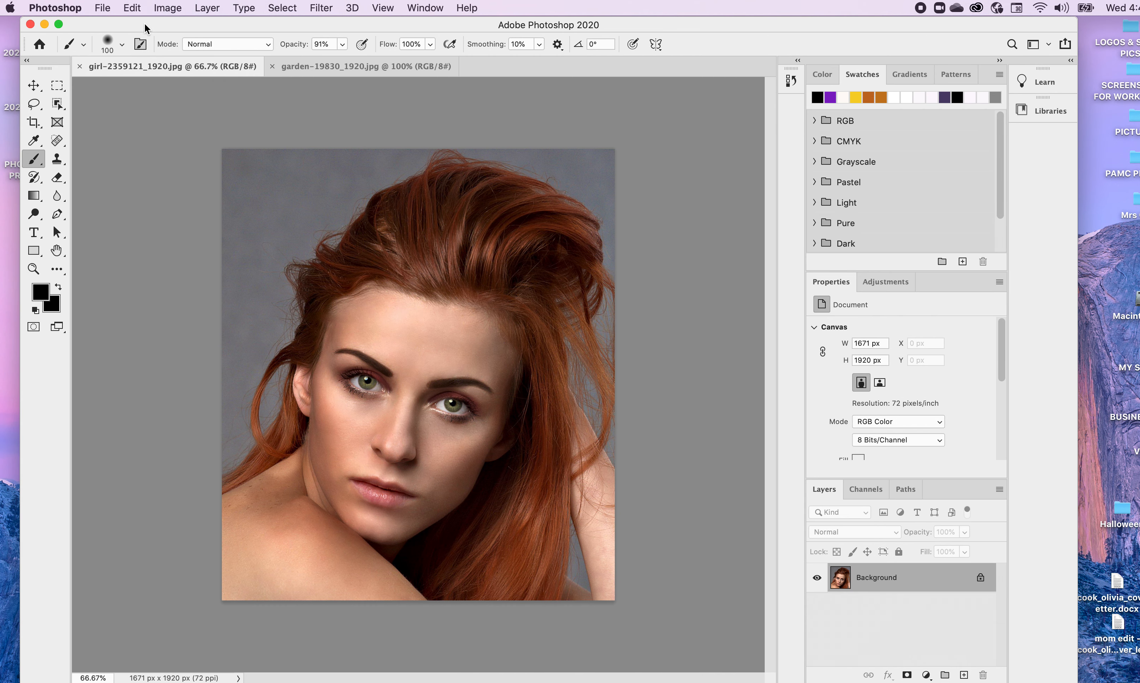
click(429, 7)
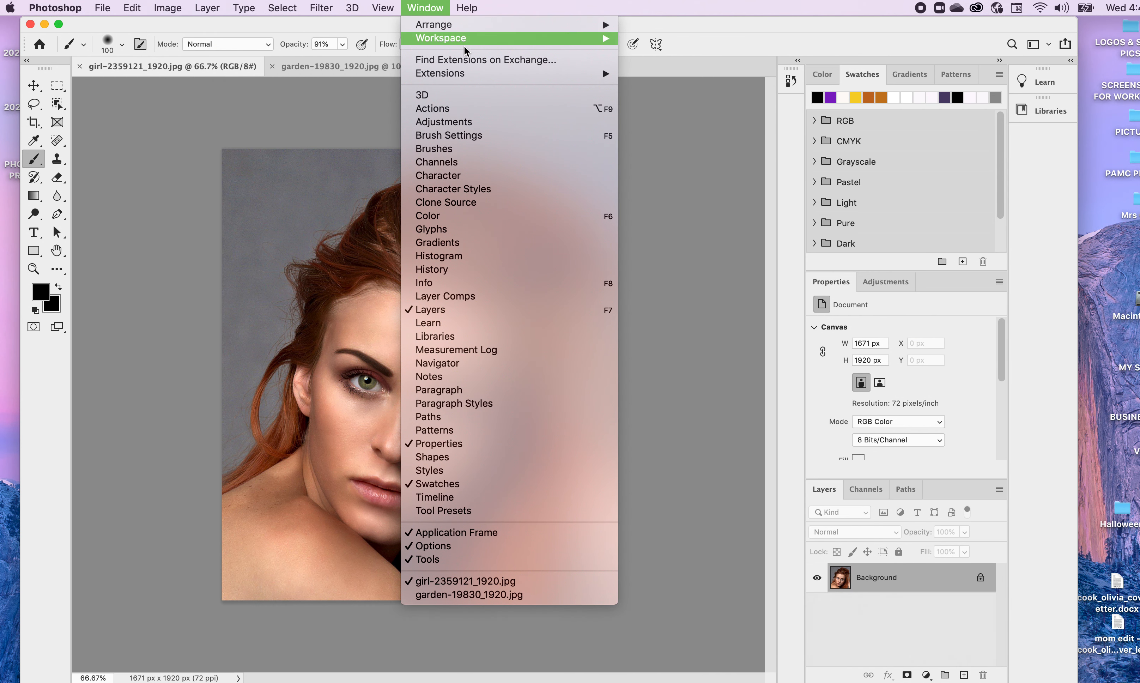
mouse_move(460, 43)
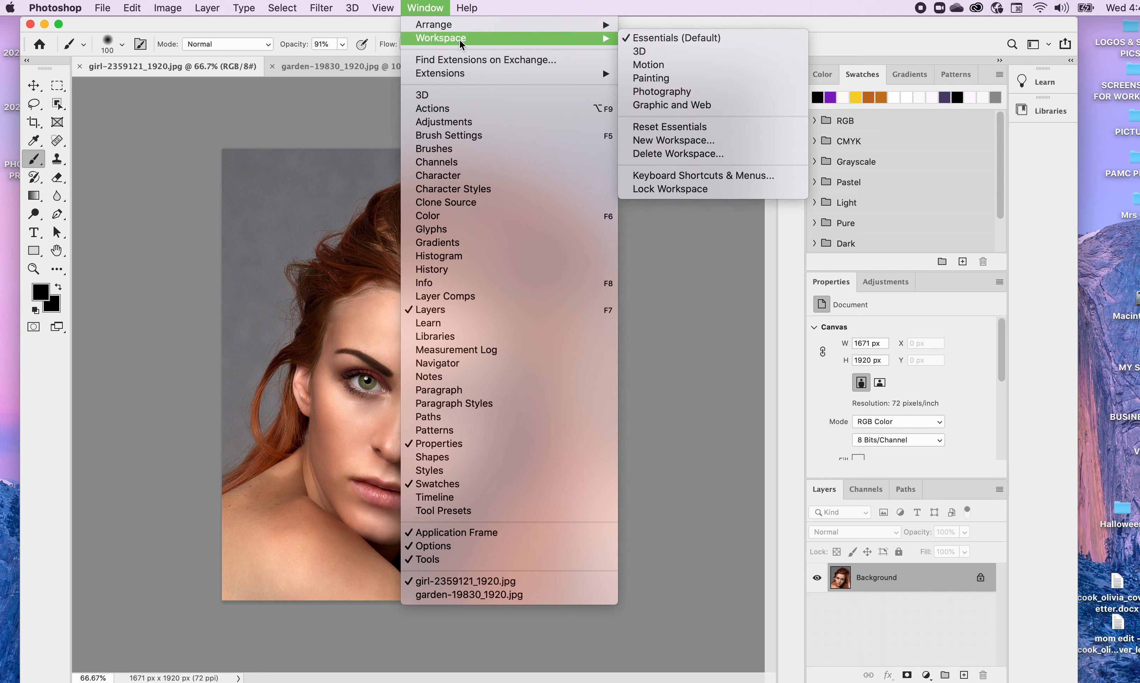
click(661, 125)
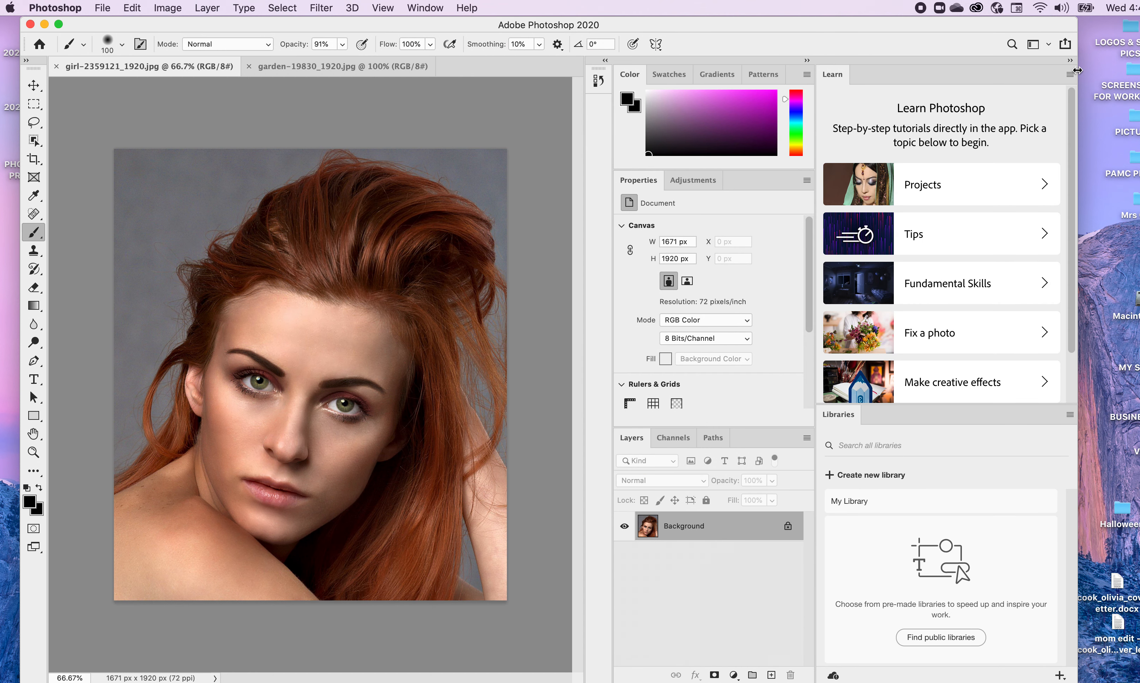
click(1070, 62)
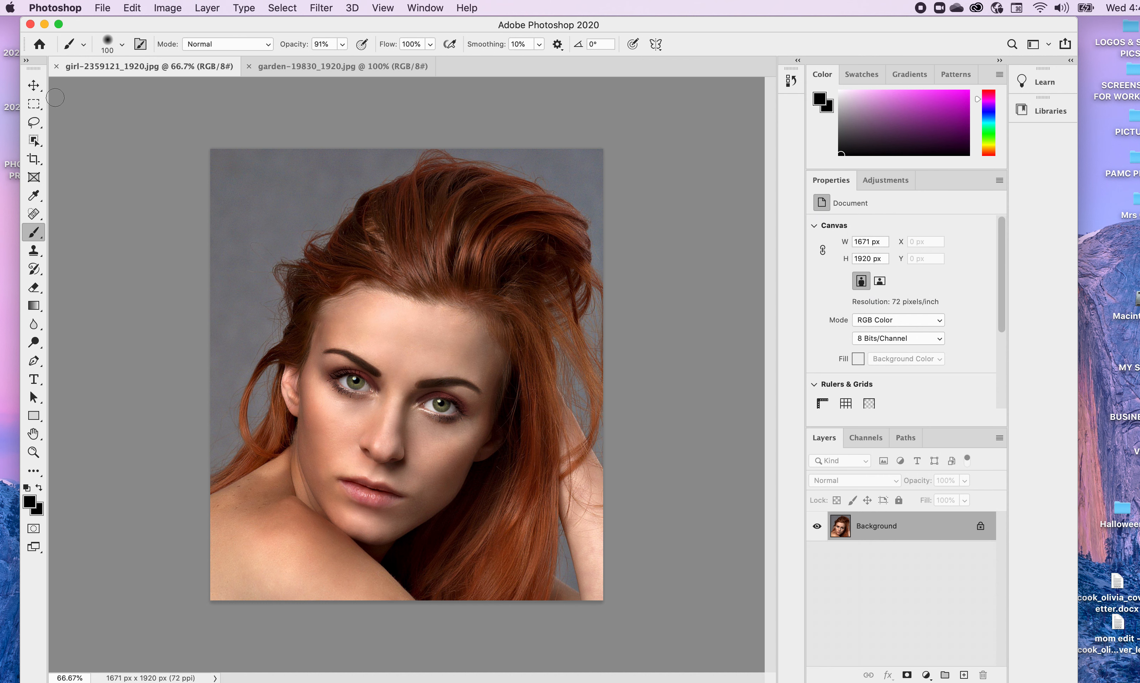
click(23, 60)
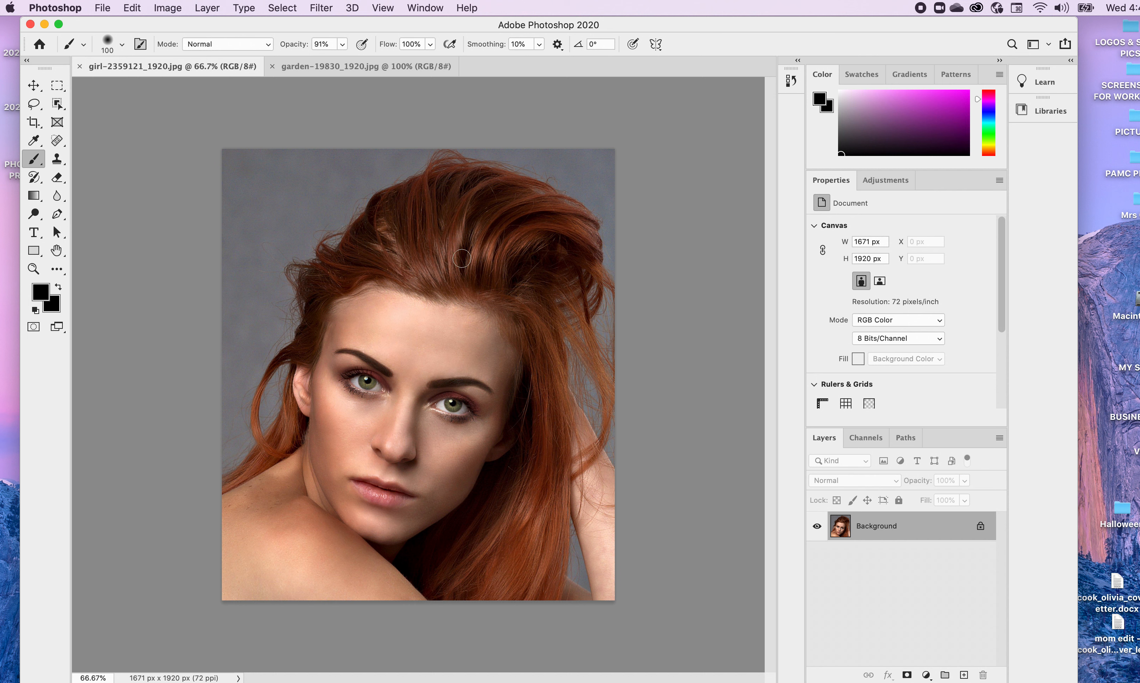
Select the woman with the Object Selection tool's Select Subject and mask out the portrait's background with a layer mask.
click(58, 104)
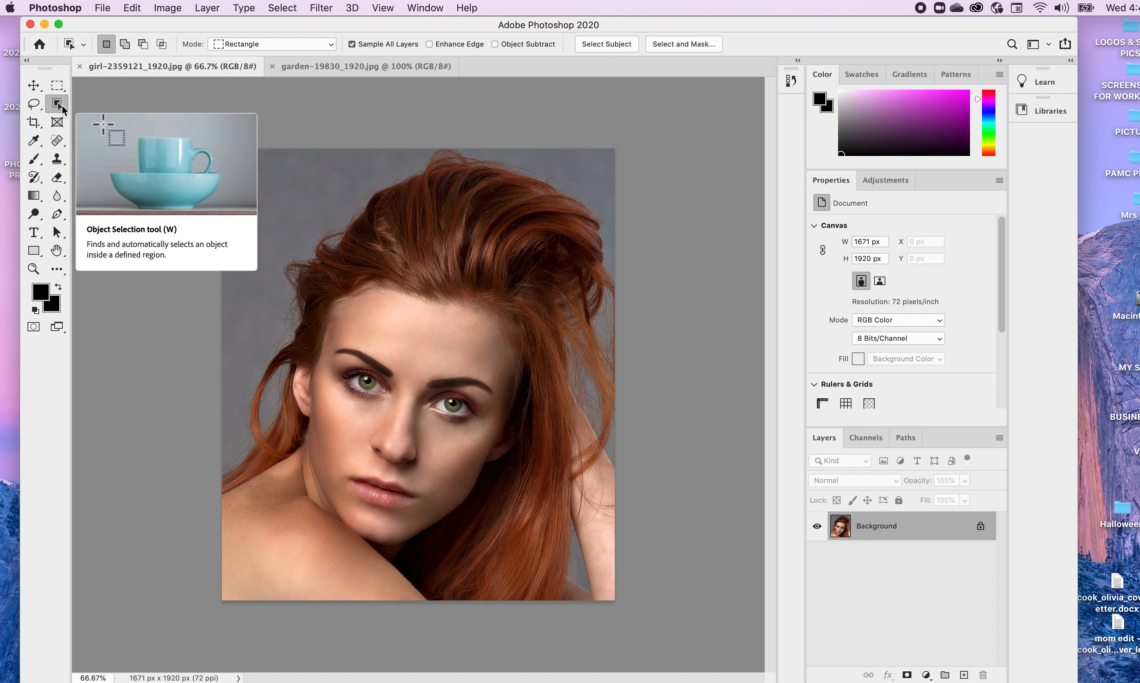
right_click(64, 110)
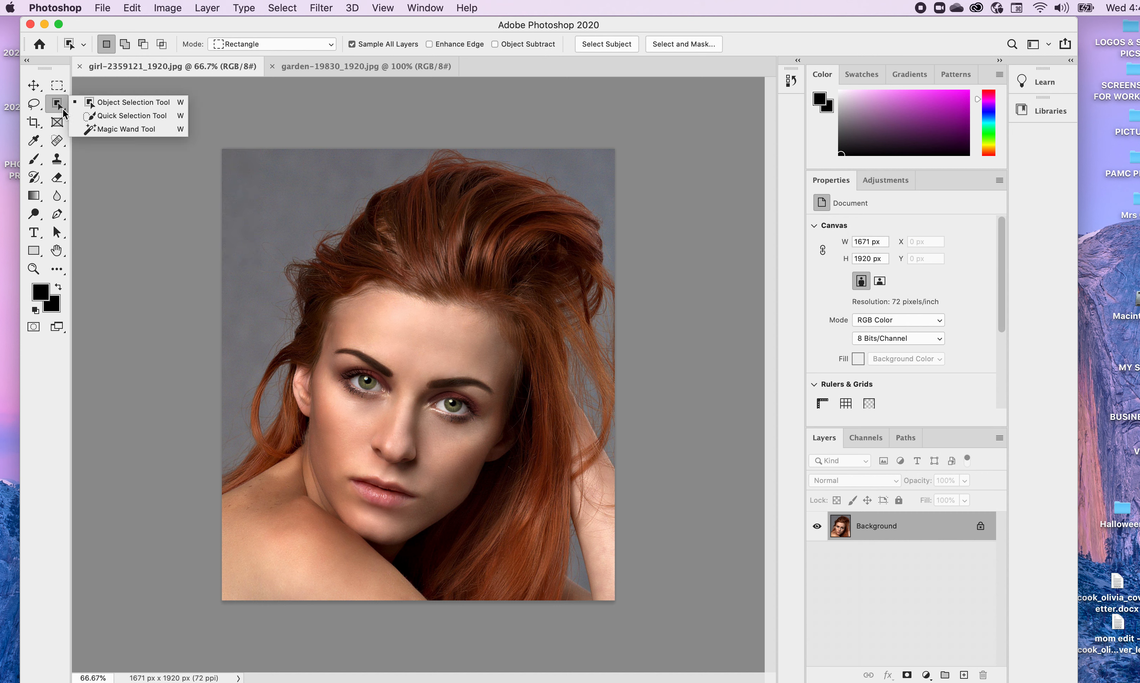
click(93, 104)
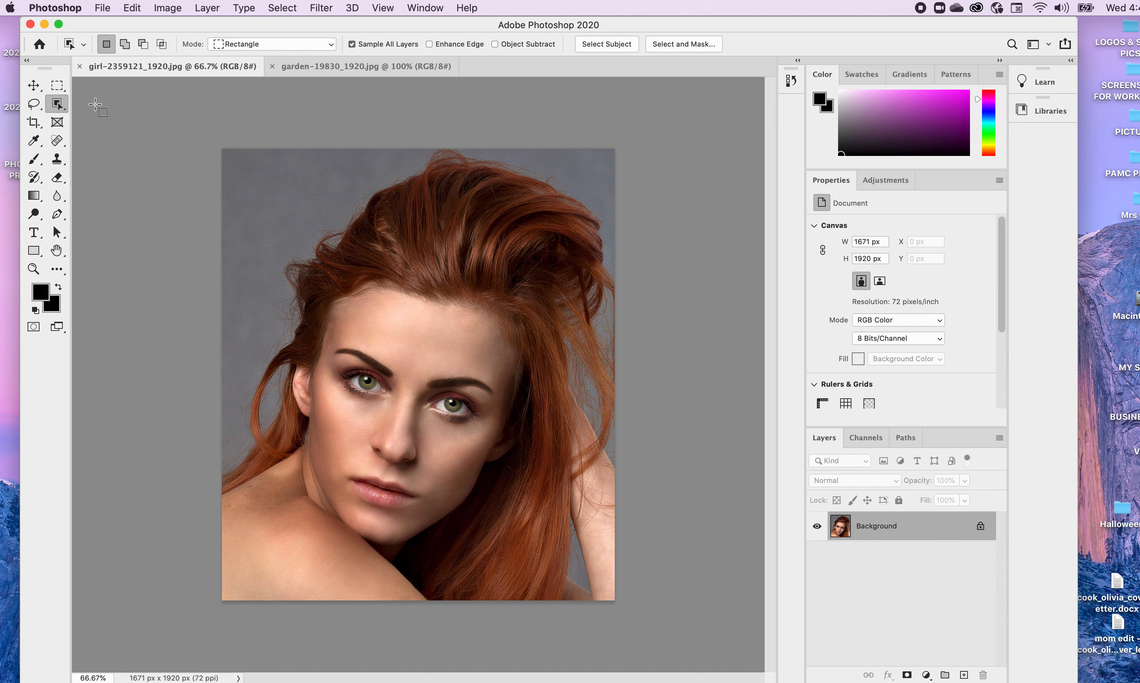
click(604, 44)
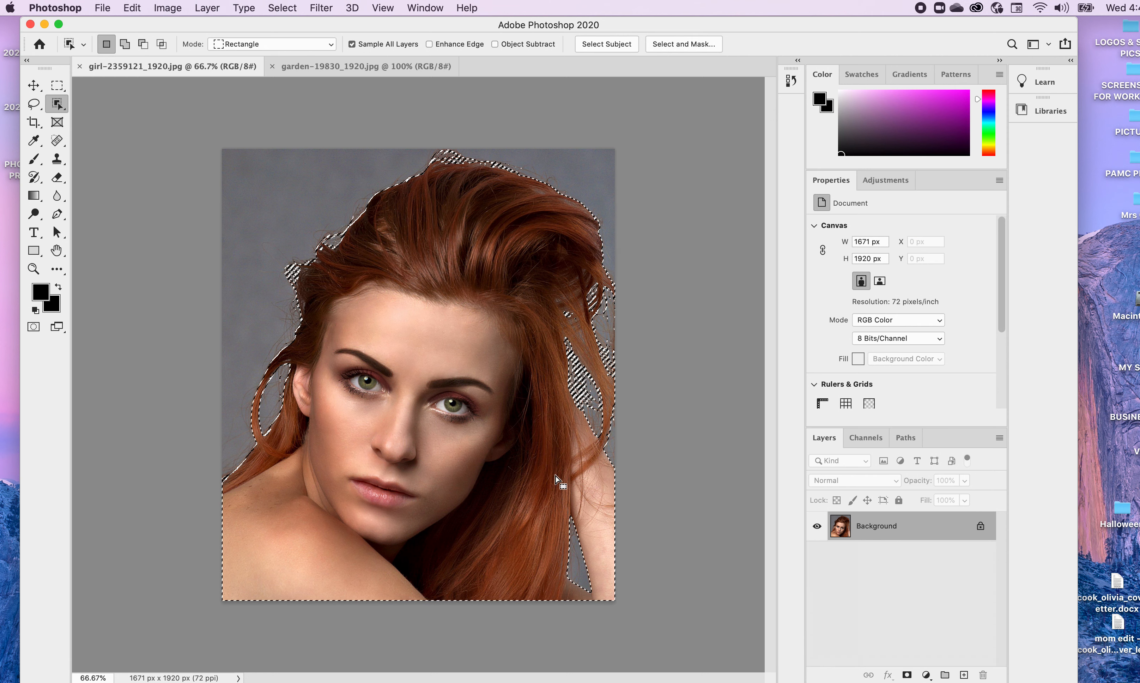
click(907, 675)
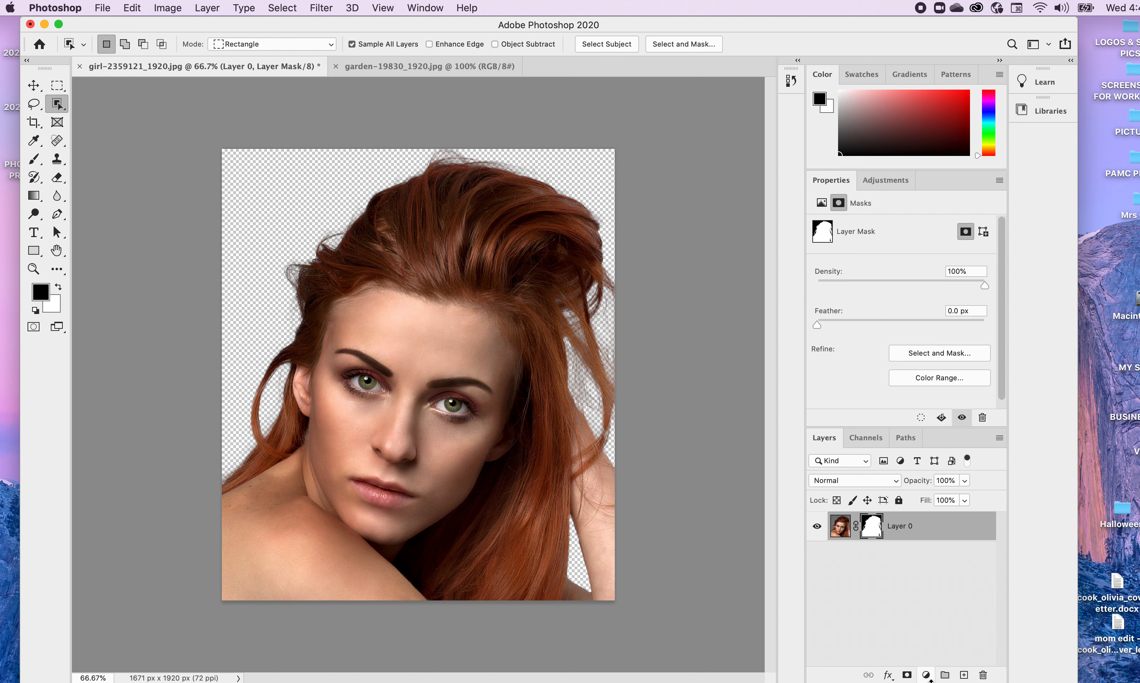
Shrink the application window and reposition it so there is free screen space below the layer list.
click(926, 675)
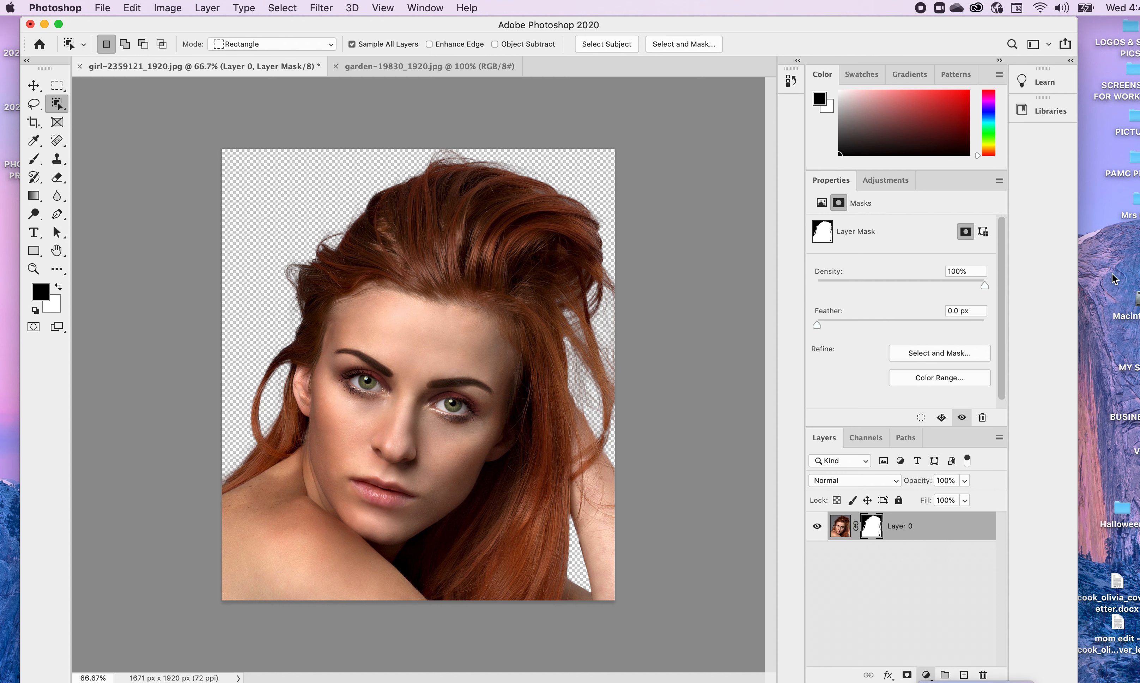
click(1047, 203)
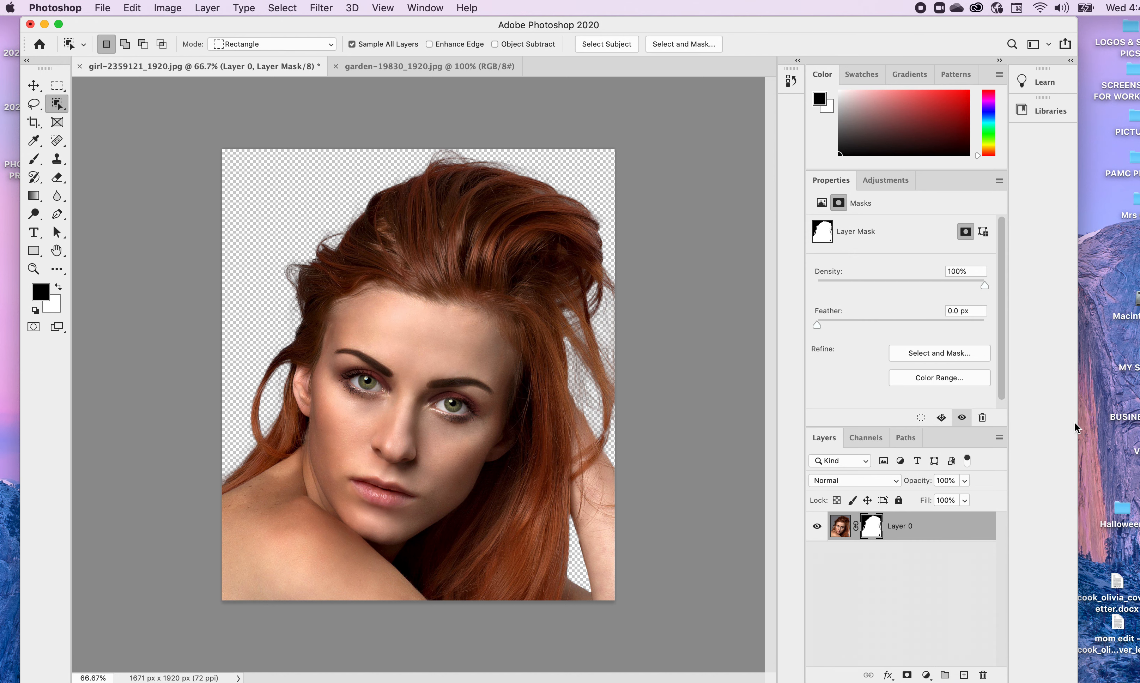
drag(1077, 425, 1002, 424)
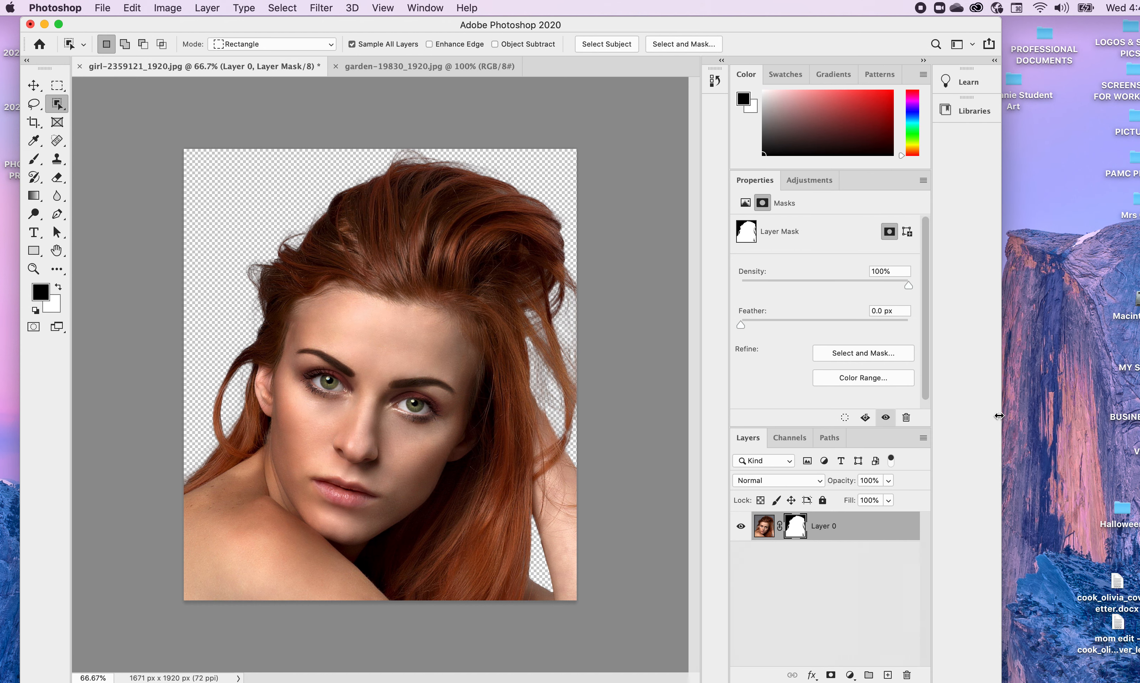
drag(994, 25, 879, 29)
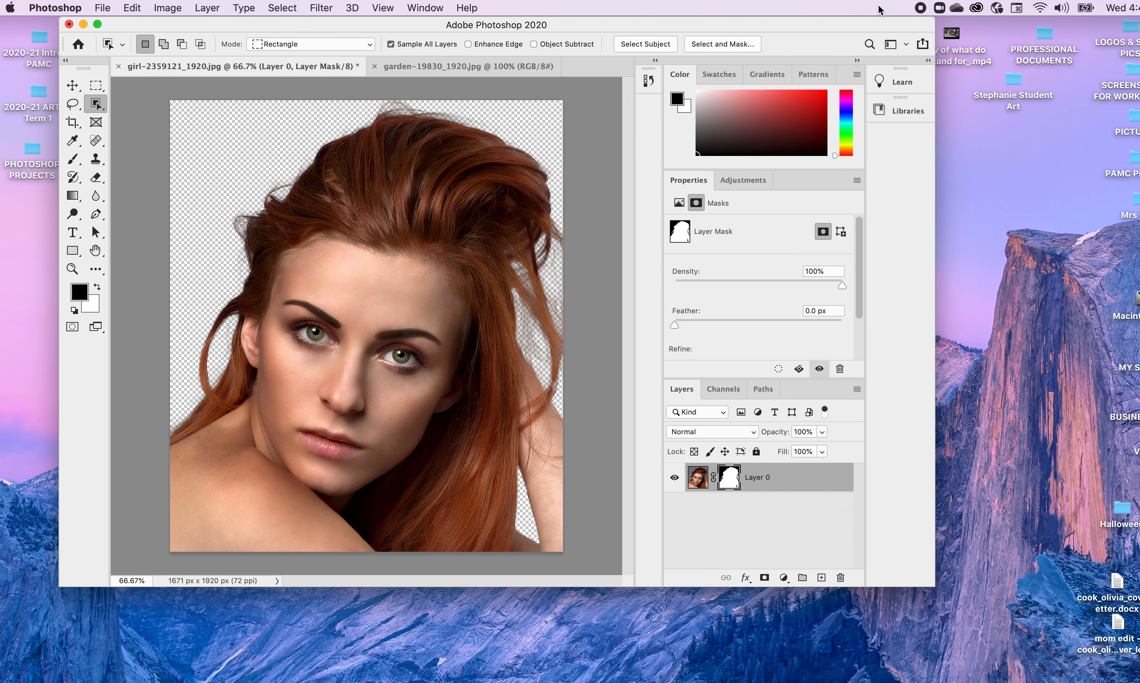
Add a Solid Color fill layer in near-white #fcf9fc and move it beneath the masked portrait layer.
click(783, 577)
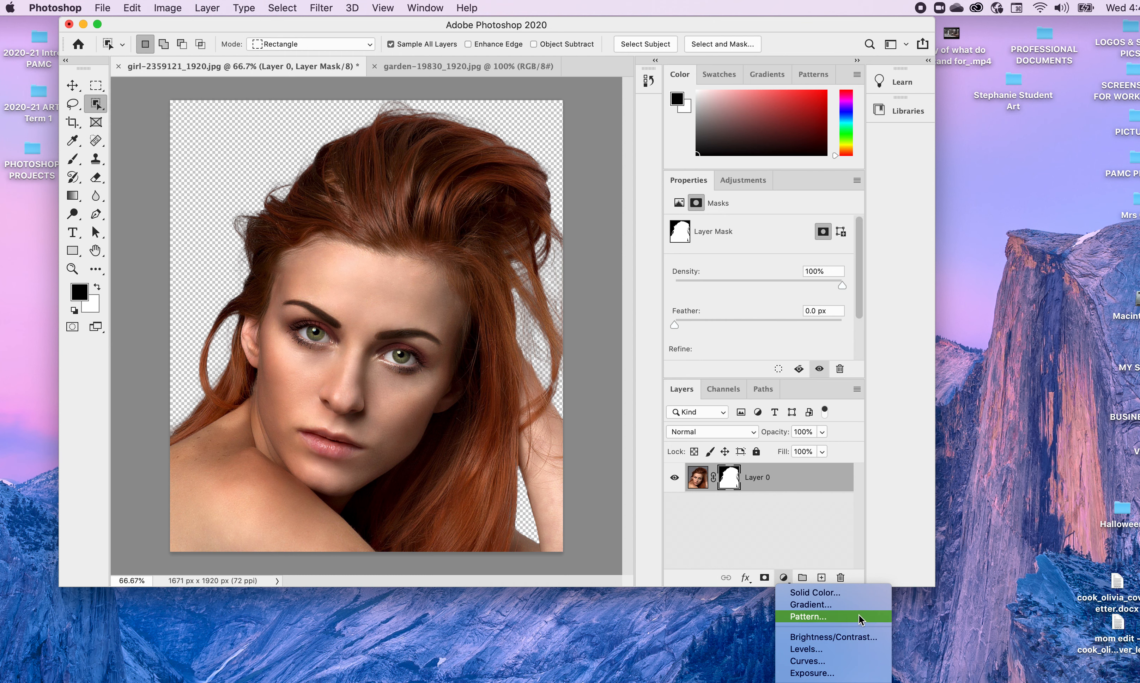
click(824, 594)
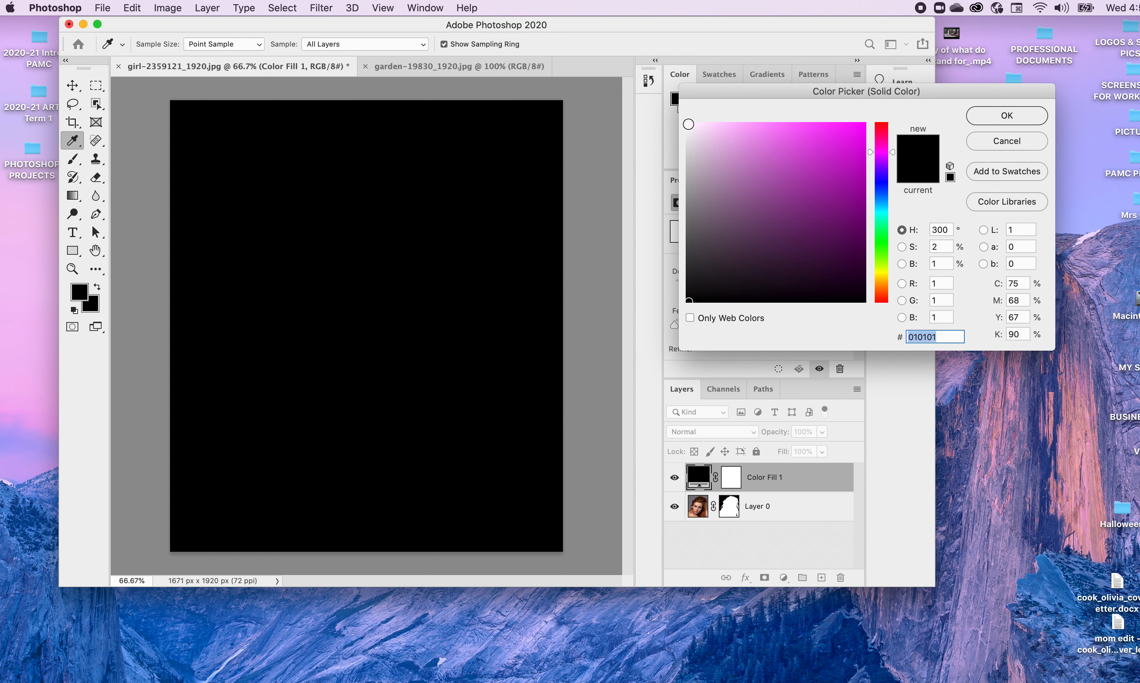
click(688, 124)
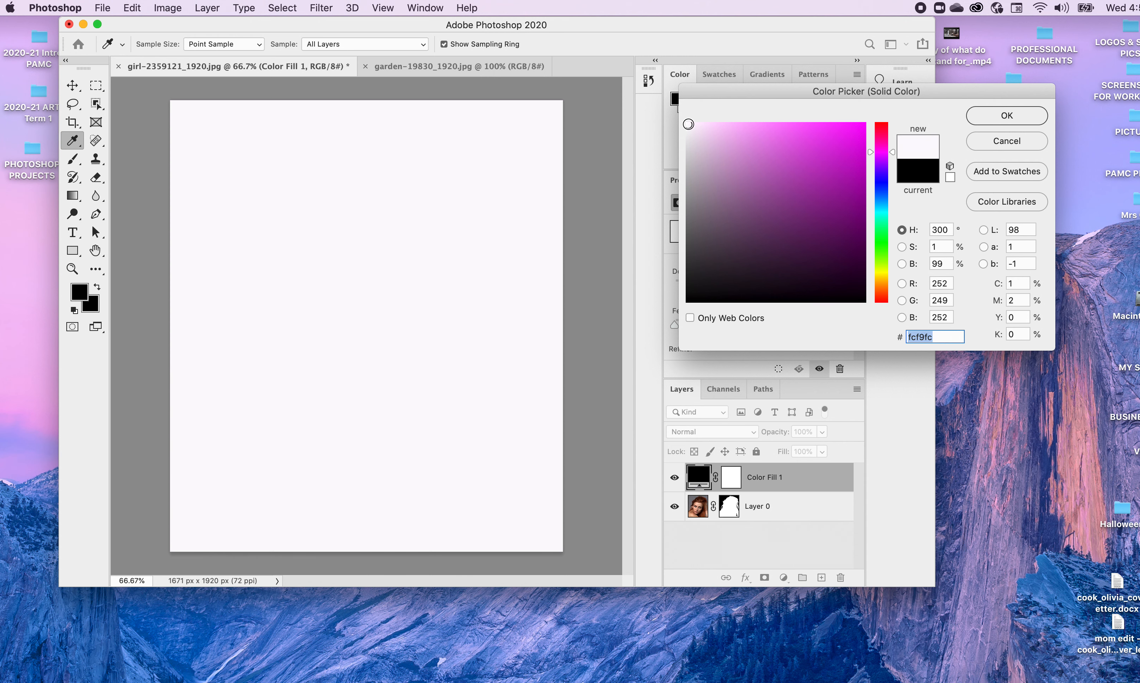
click(1000, 118)
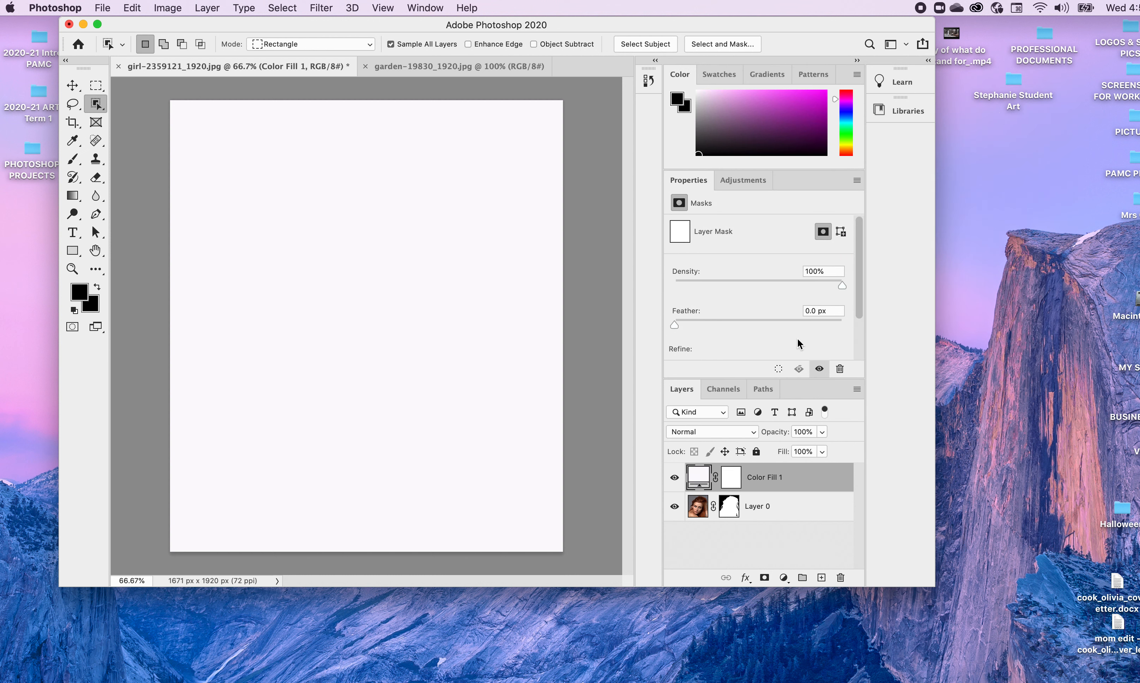
drag(735, 478, 731, 533)
drag(699, 475, 704, 525)
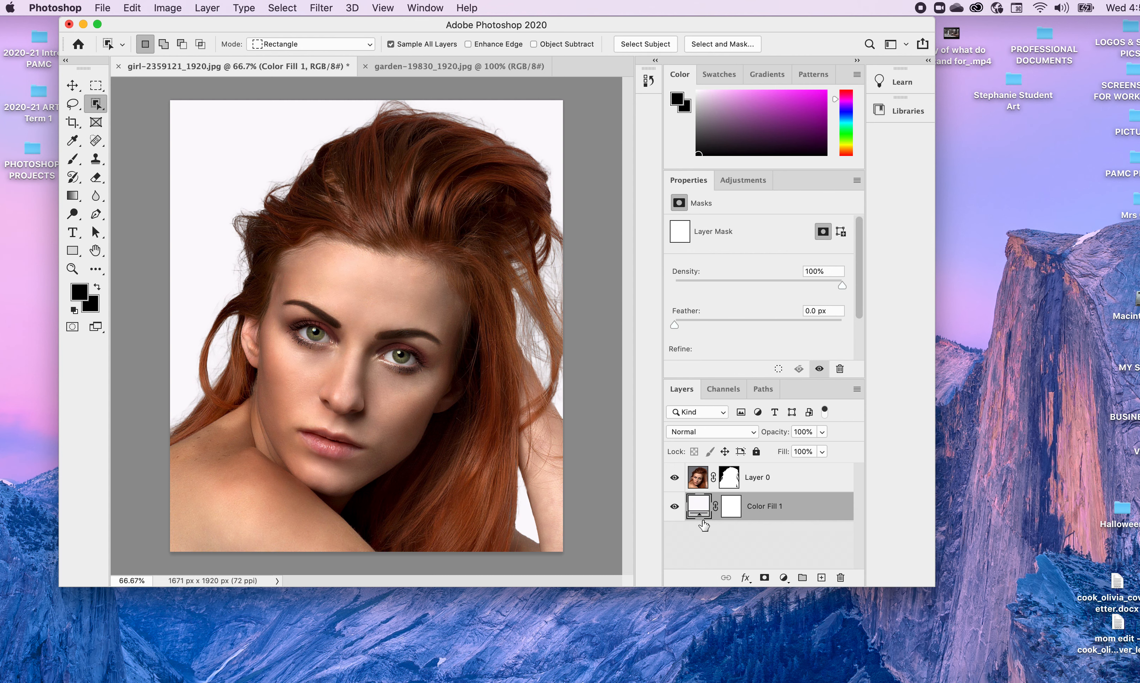
Copy the garden image into the portrait document between the portrait and the colour fill, placed at about X 36 px, Y 479 px.
click(414, 69)
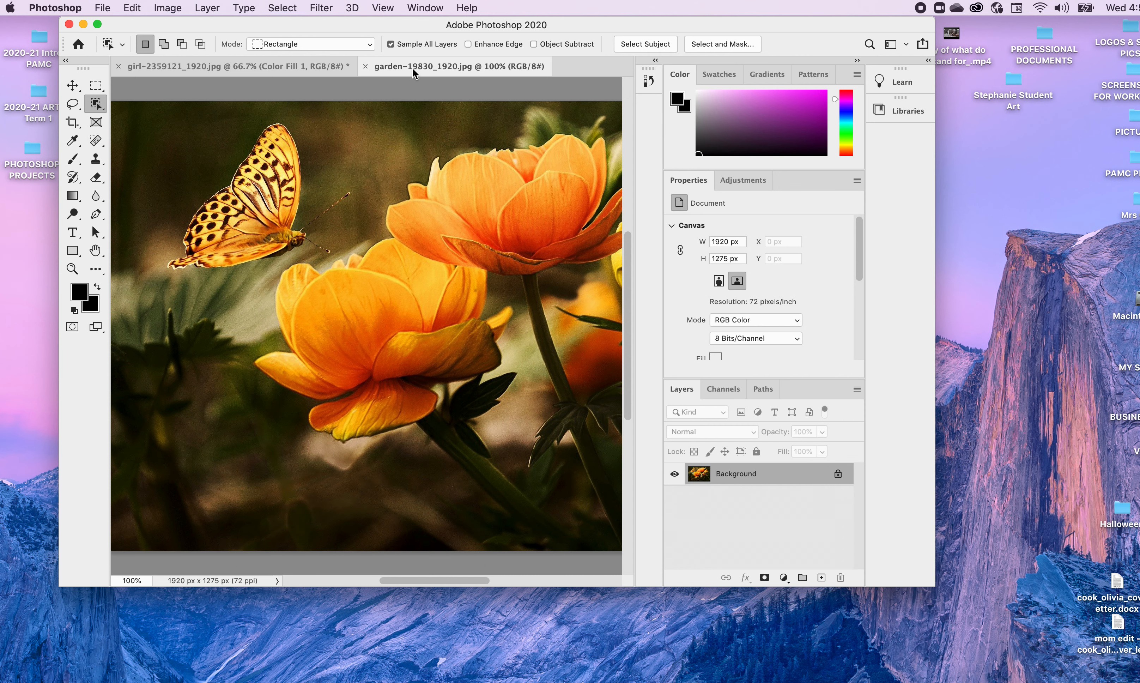
click(73, 85)
drag(531, 387, 226, 65)
drag(403, 365, 406, 368)
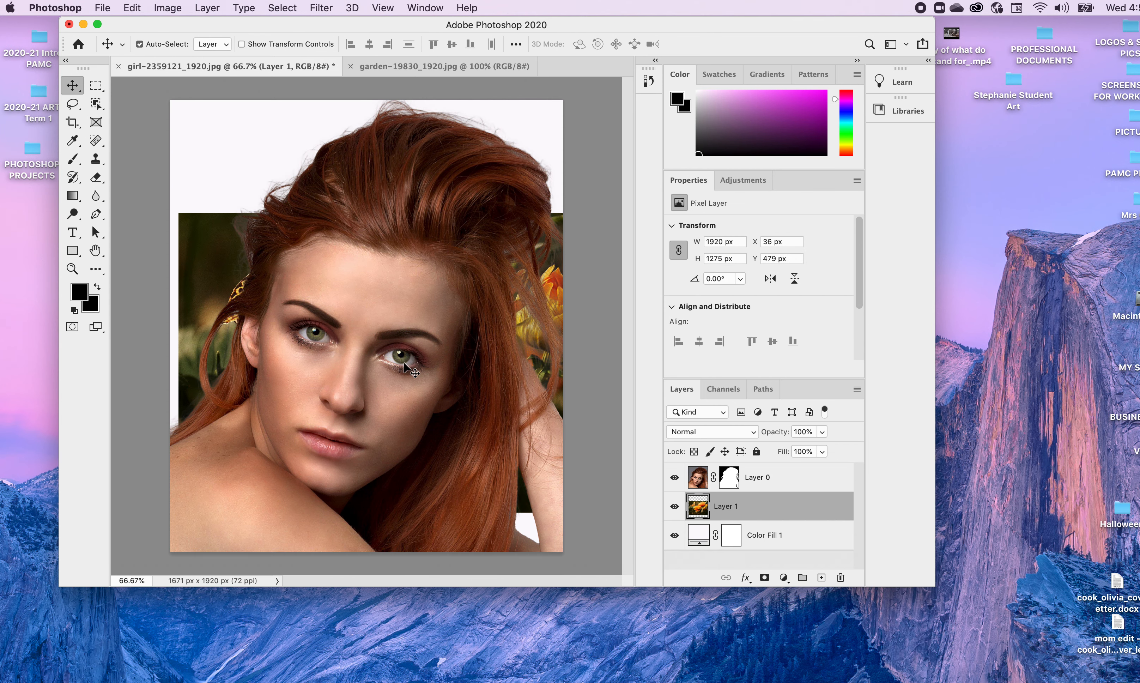
Move the garden image to X 0 px, Y 0 px at the canvas's upper-left corner and stack its layer above the portrait.
drag(222, 260, 211, 150)
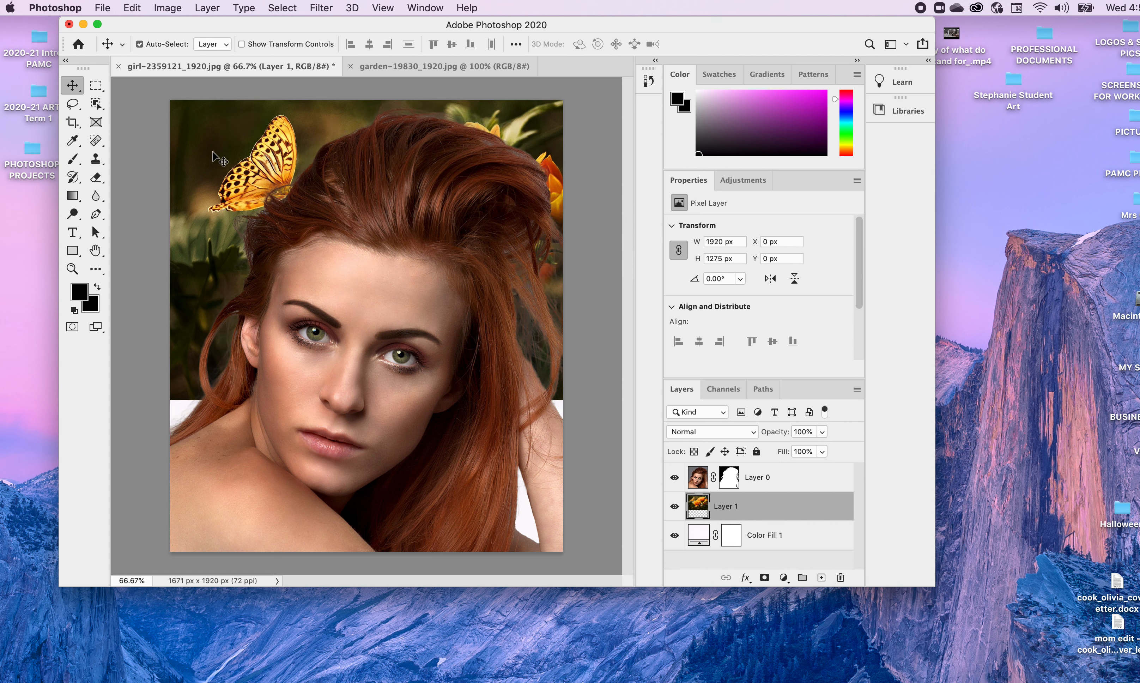
drag(705, 511, 701, 467)
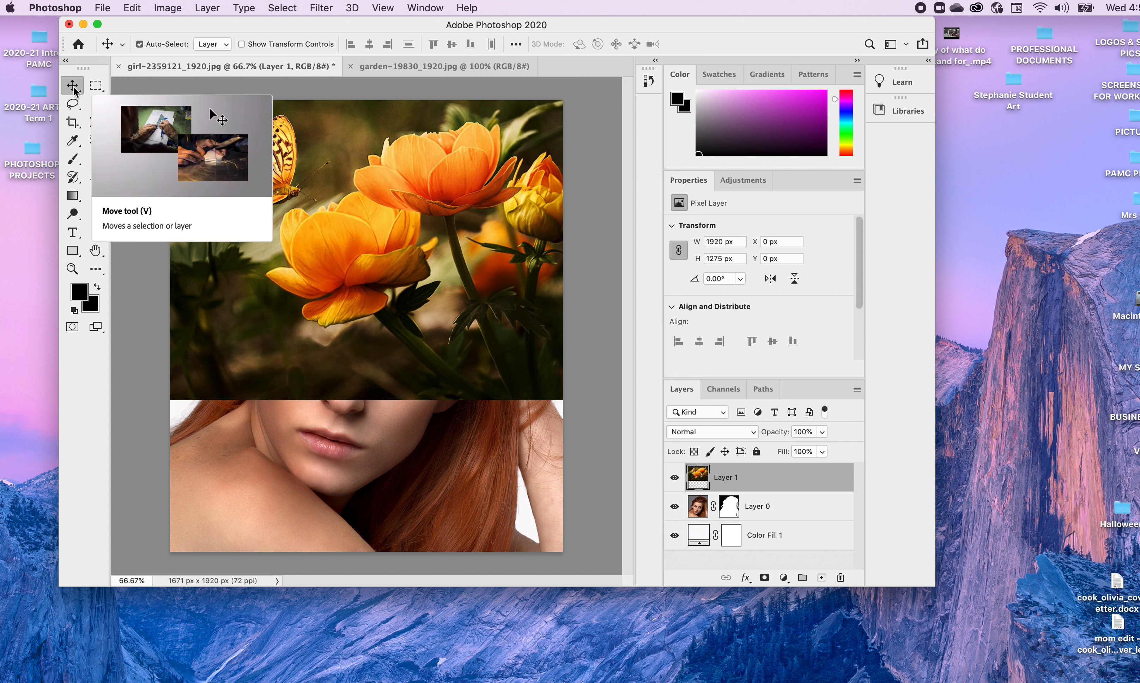
Scale the garden layer proportionally to about 150.5% so it covers the canvas, and reposition it at about X -162 px, Y 1 px.
click(133, 9)
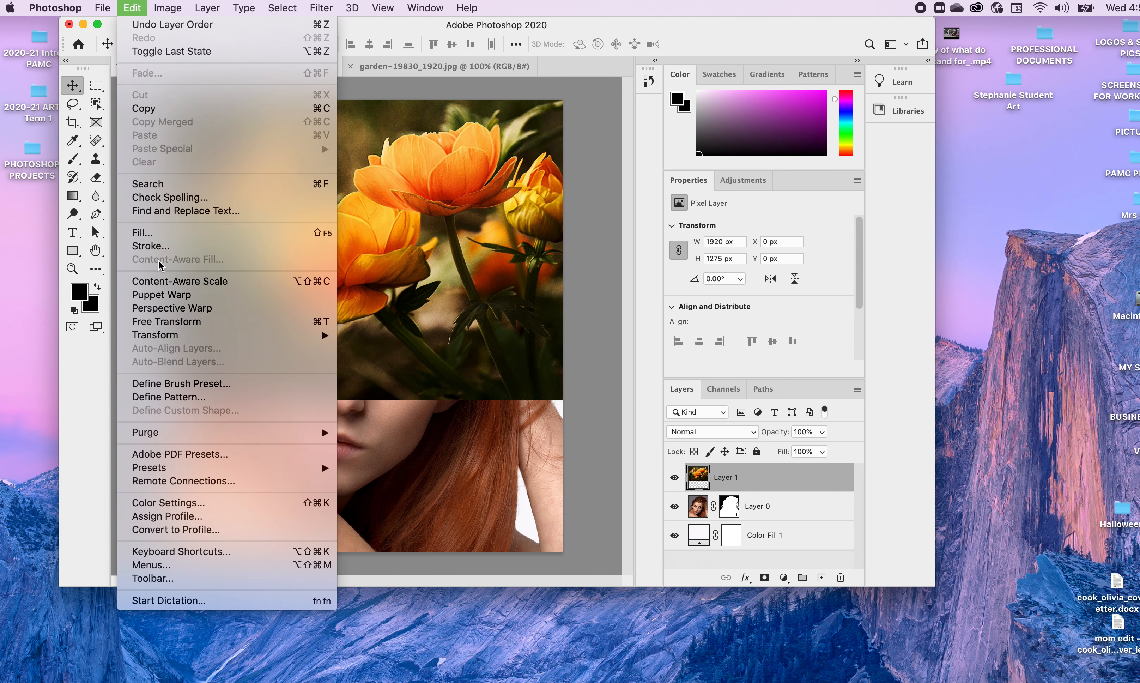
mouse_move(298, 337)
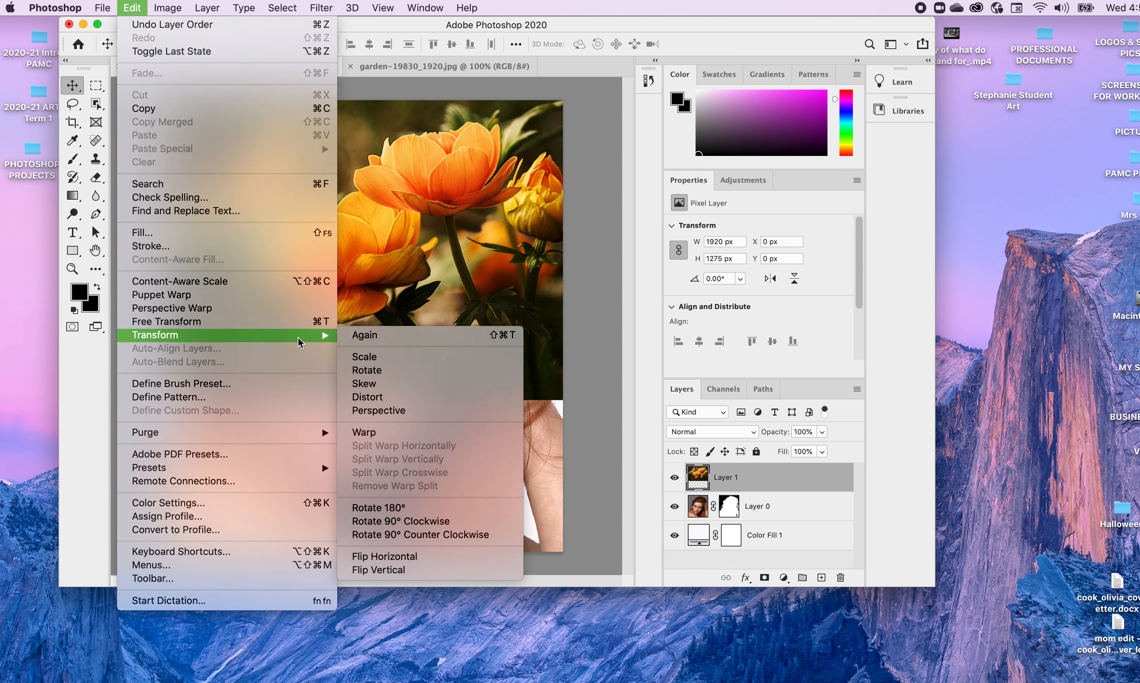
click(387, 358)
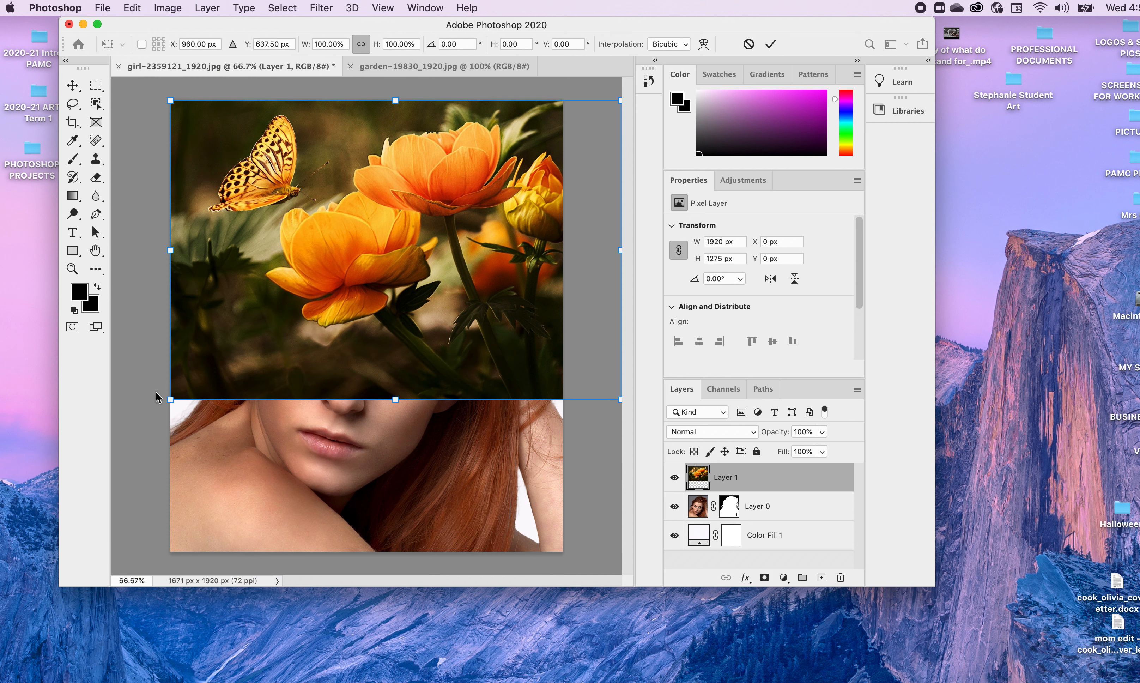
drag(170, 400, 2, 587)
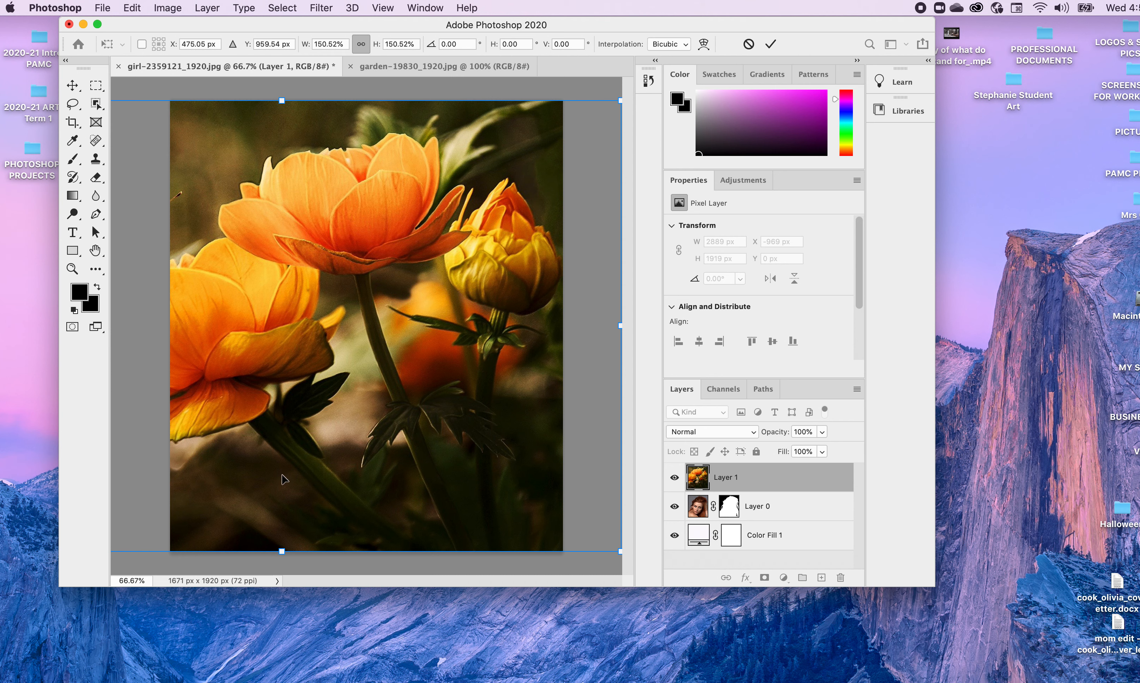
drag(289, 336, 480, 338)
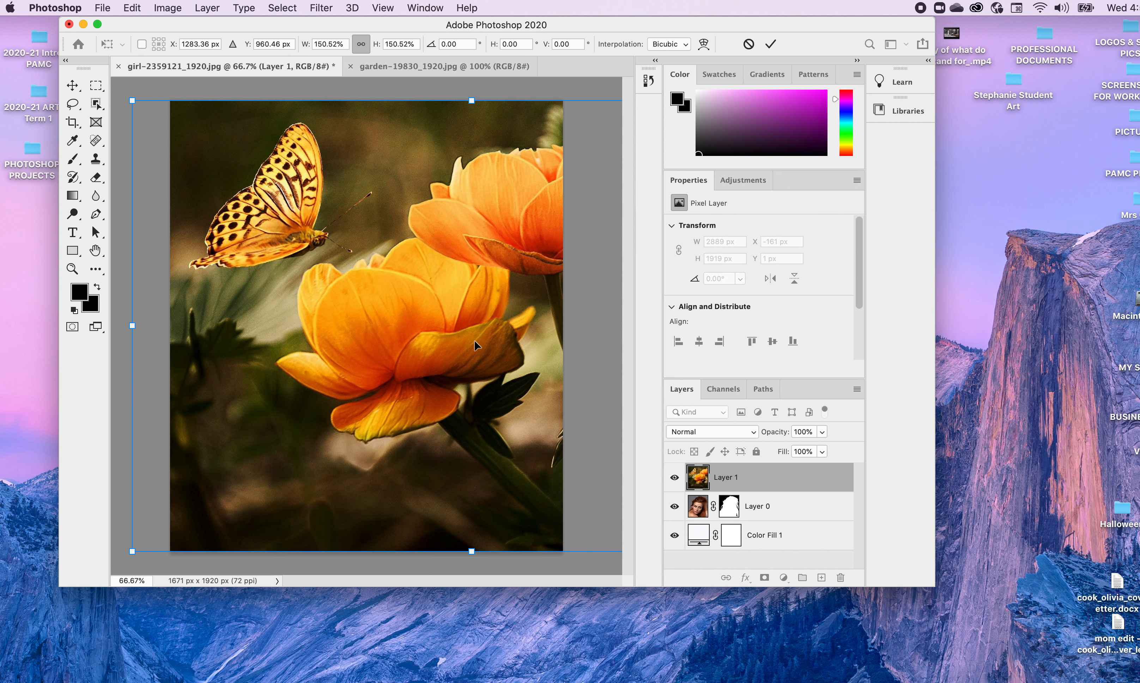
click(772, 45)
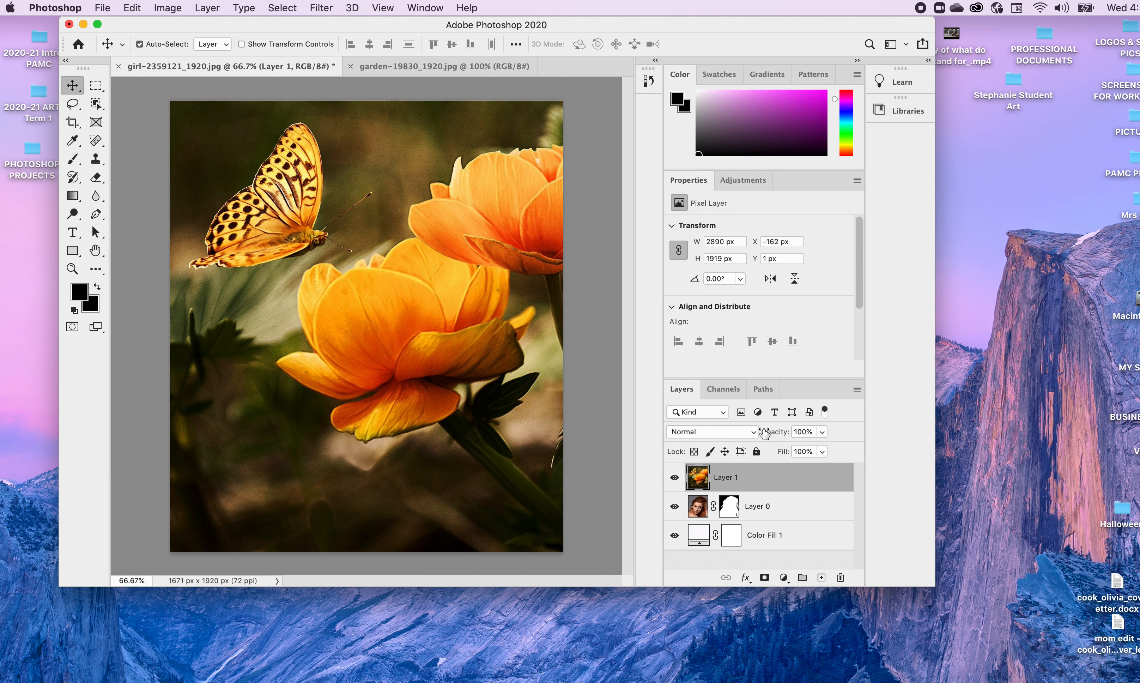
Set the garden layer's blend mode to Screen and shift the layer horizontally to X 0 px so the butterfly sits on the hair.
click(752, 435)
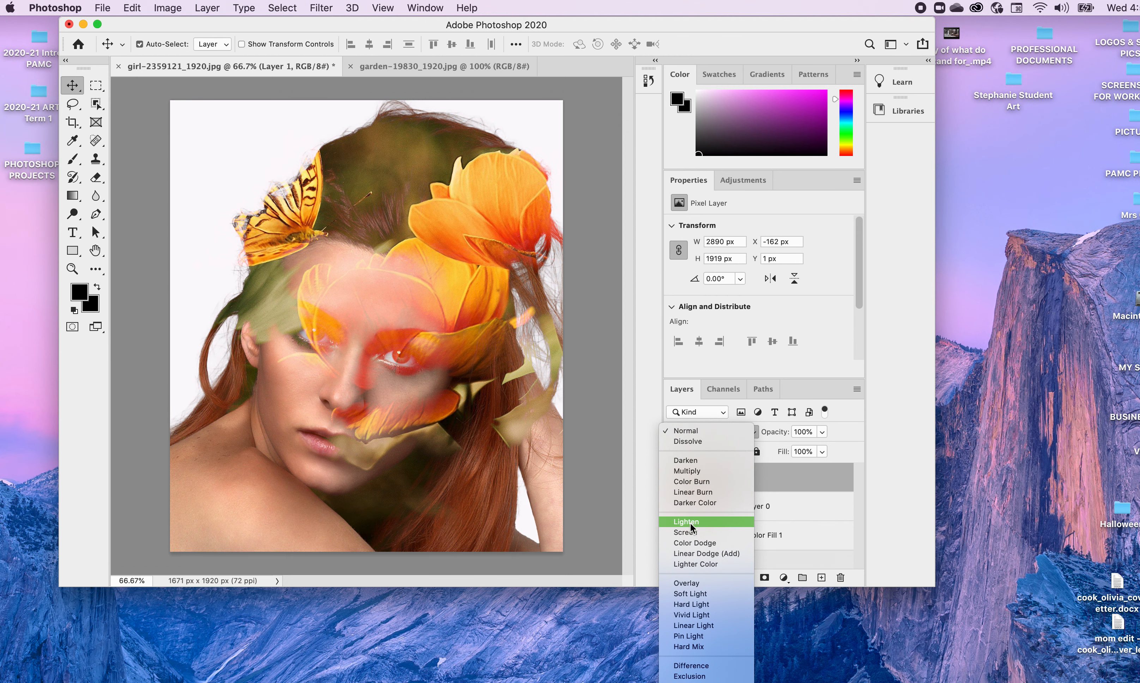
click(690, 532)
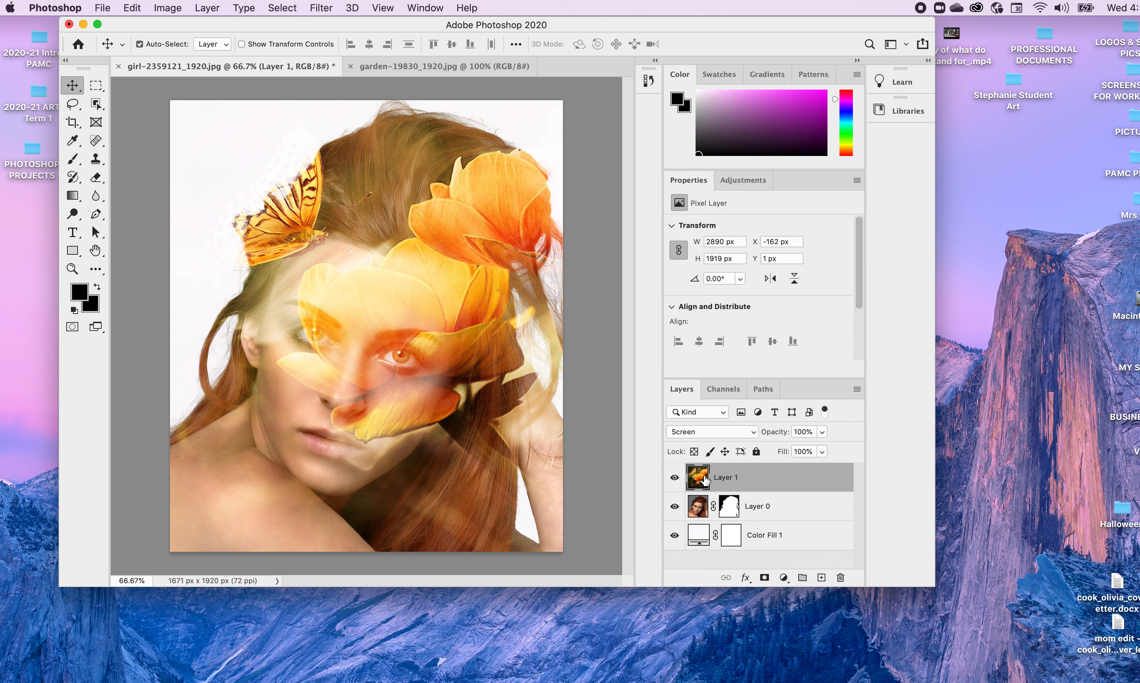
click(132, 9)
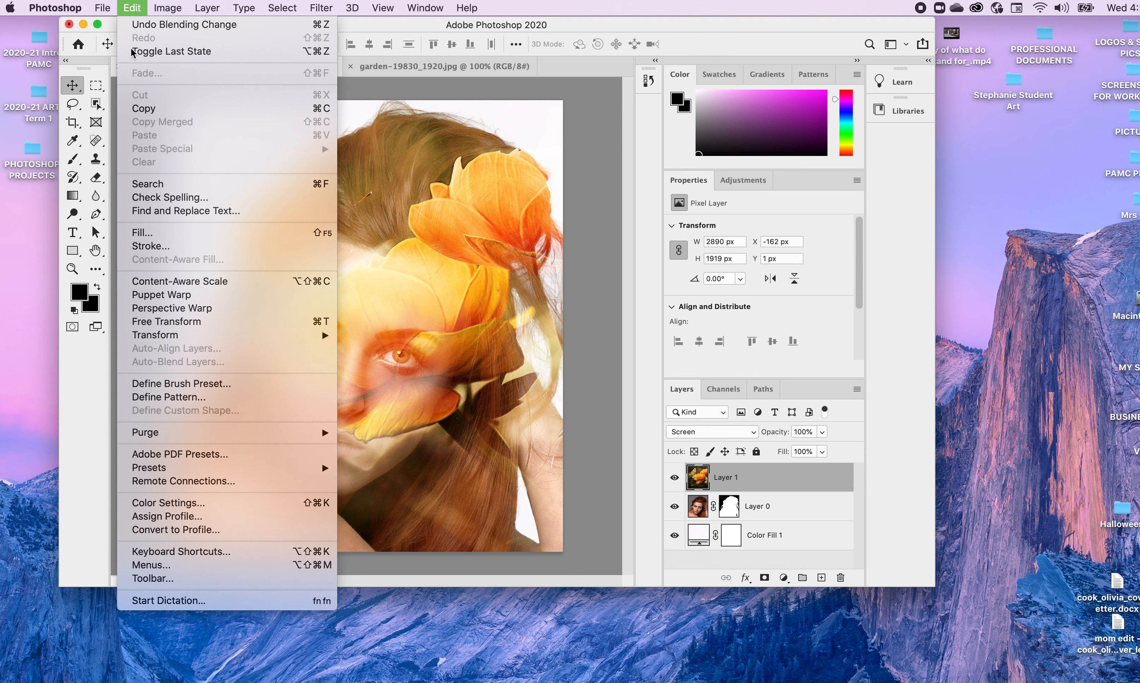
mouse_move(167, 336)
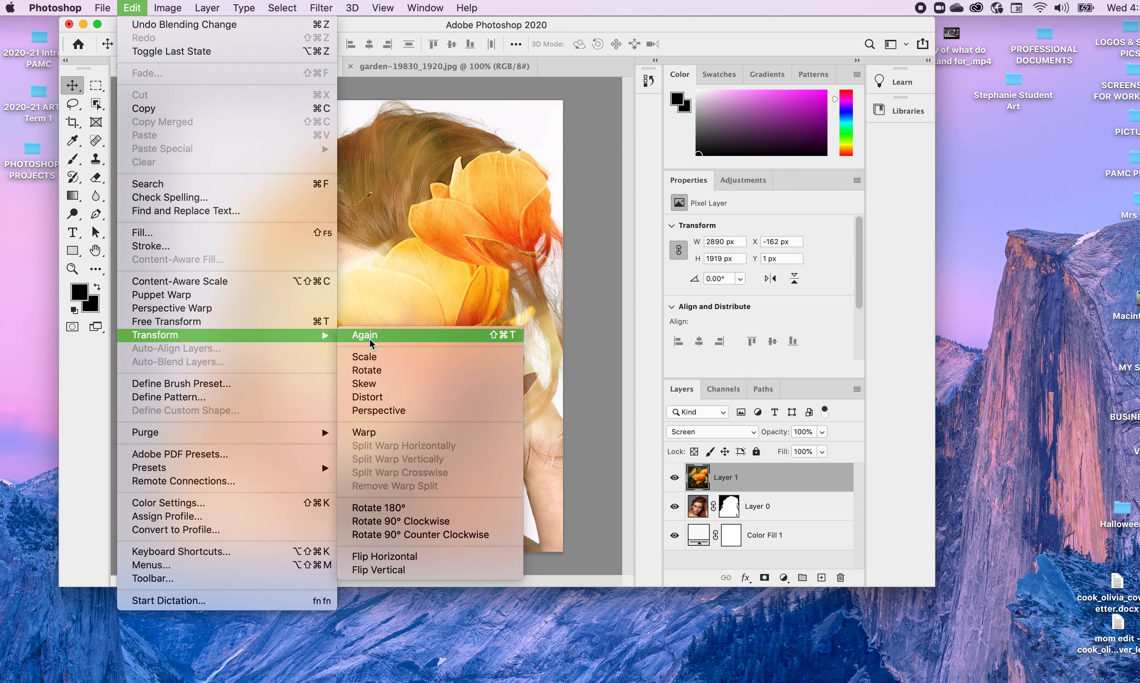
click(365, 357)
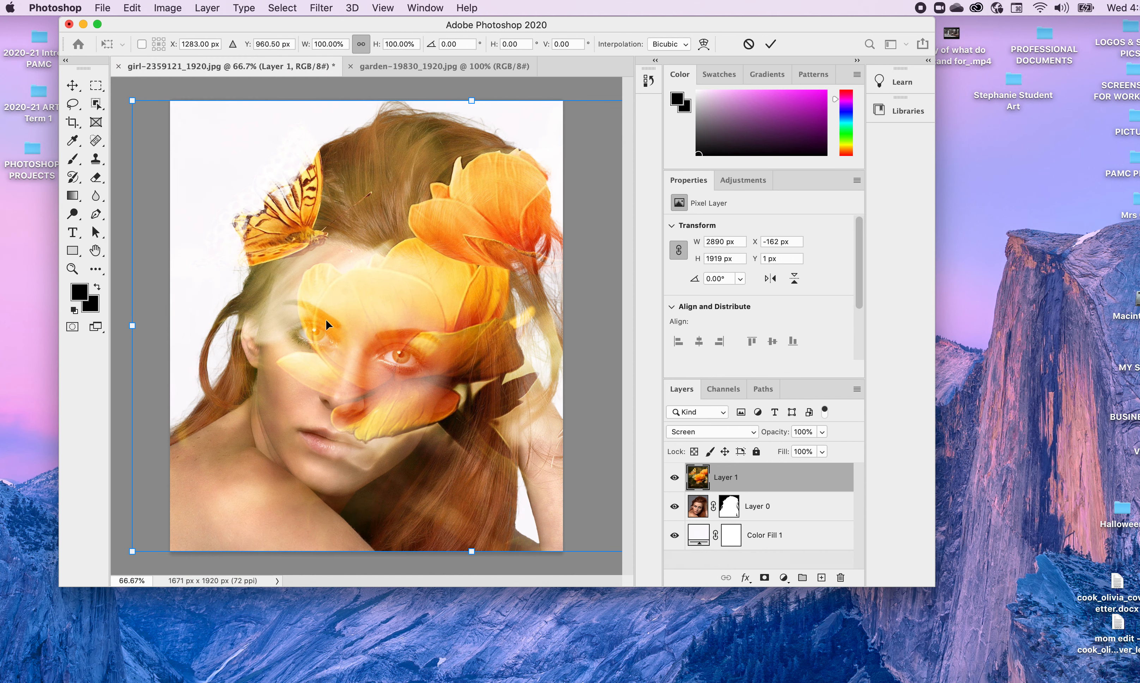
drag(325, 315, 368, 320)
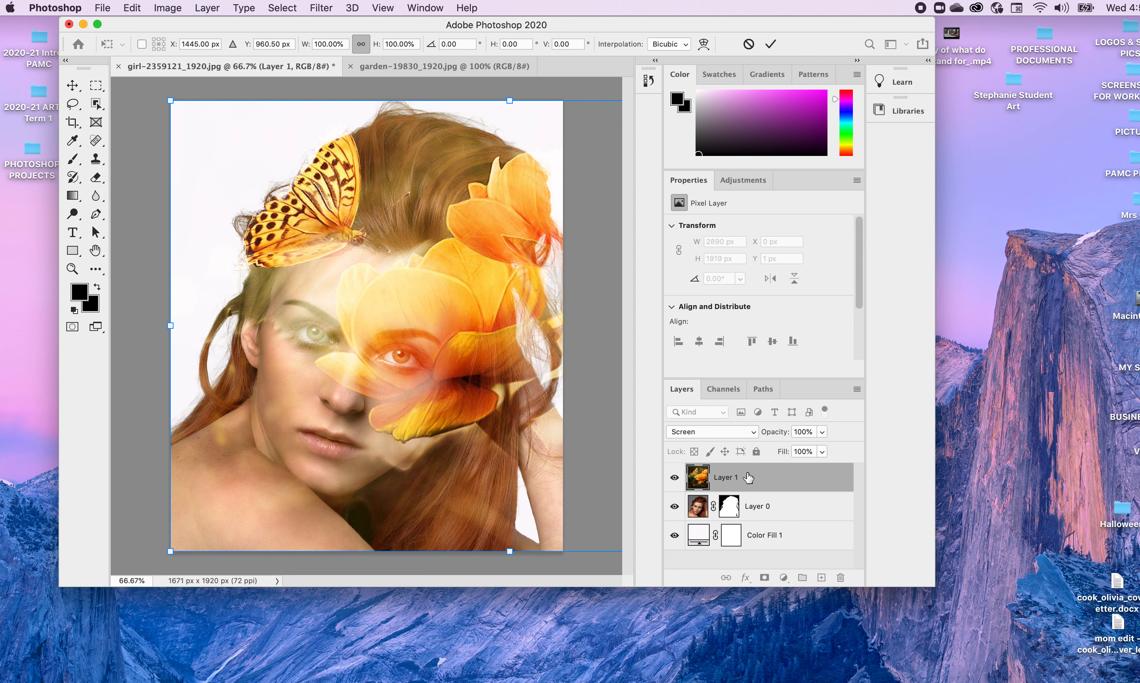
key(Return)
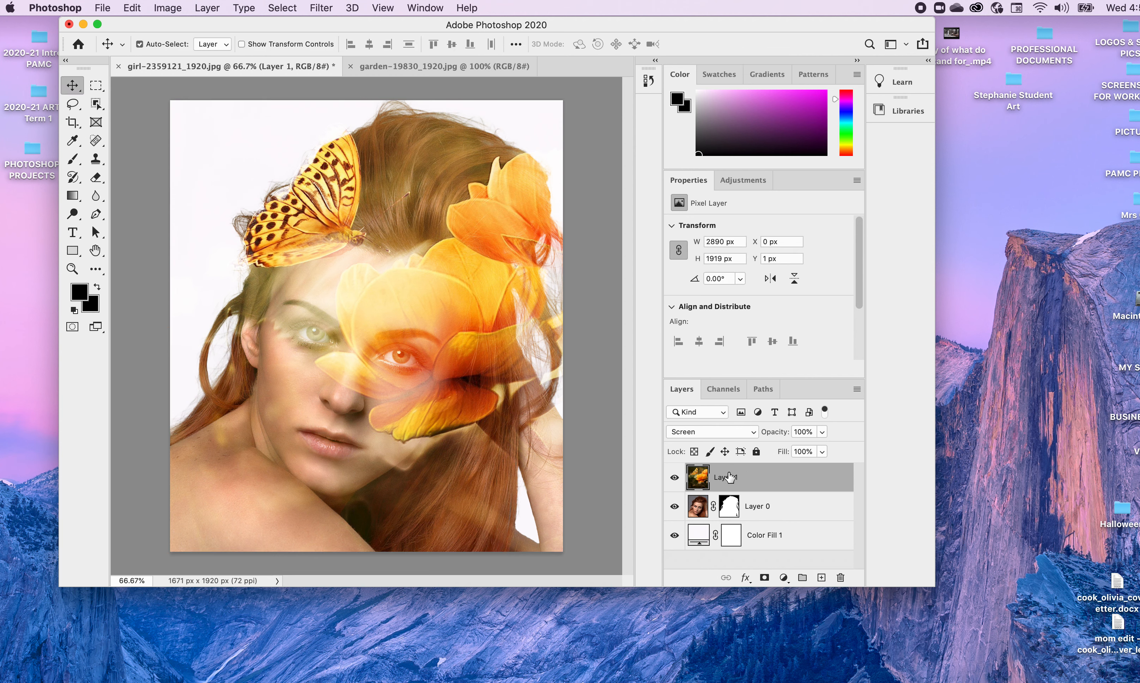
Add a Gradient fill layer above the garden layer using the Pink_12 preset from the Pinks group.
click(784, 577)
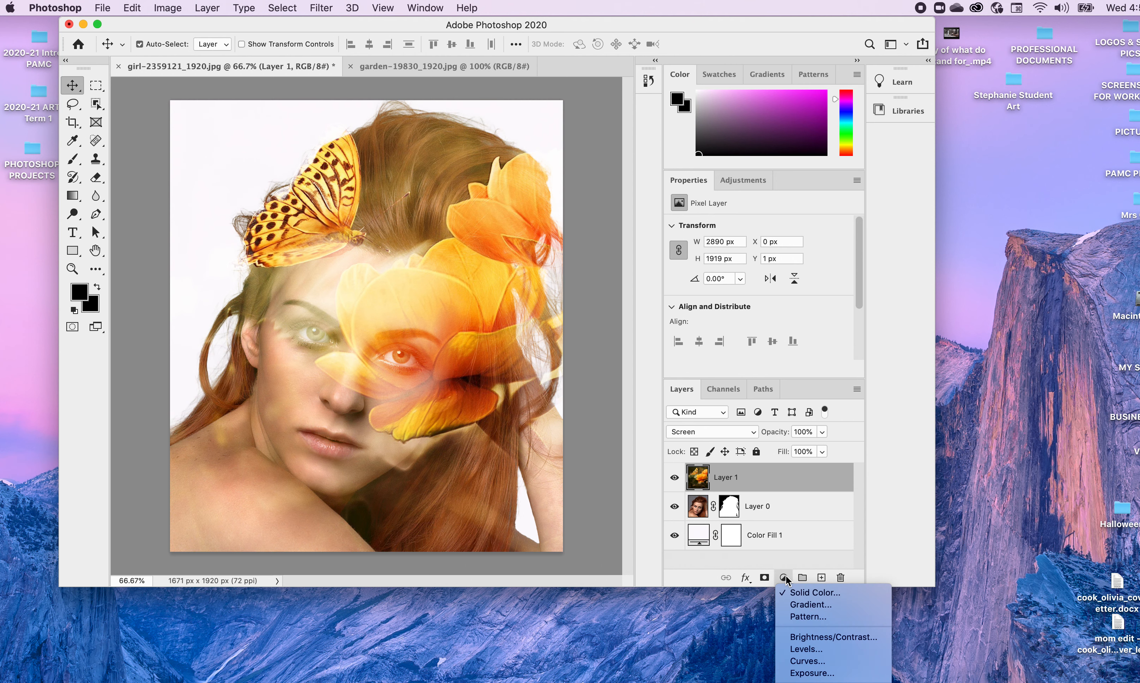
click(799, 604)
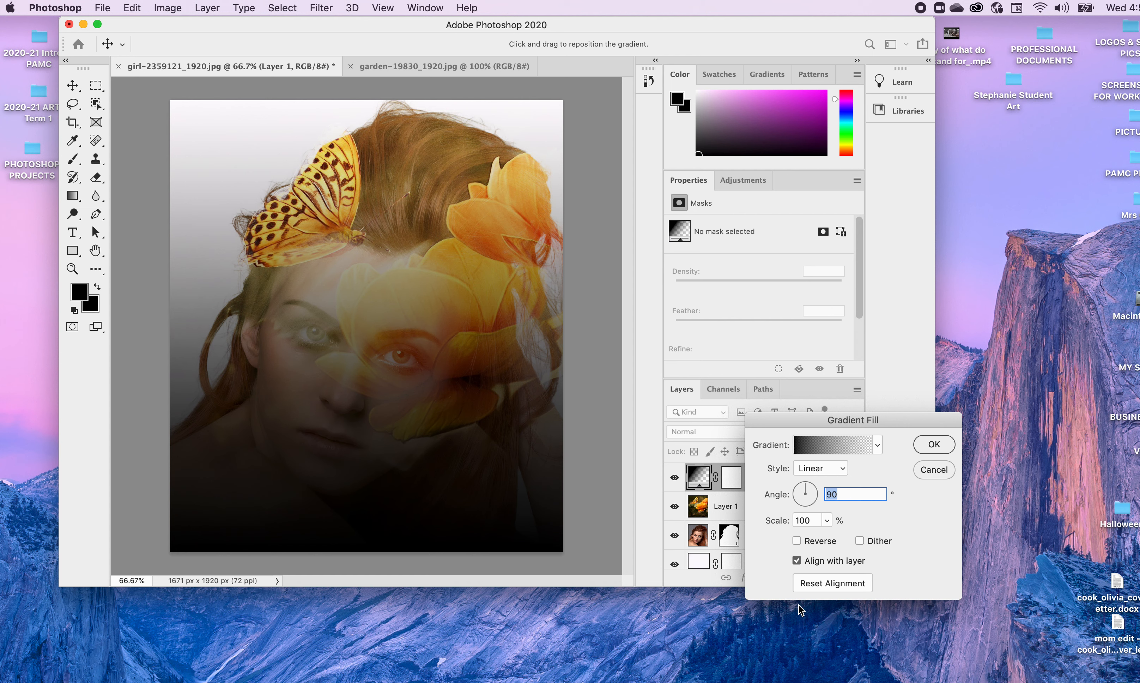
click(829, 448)
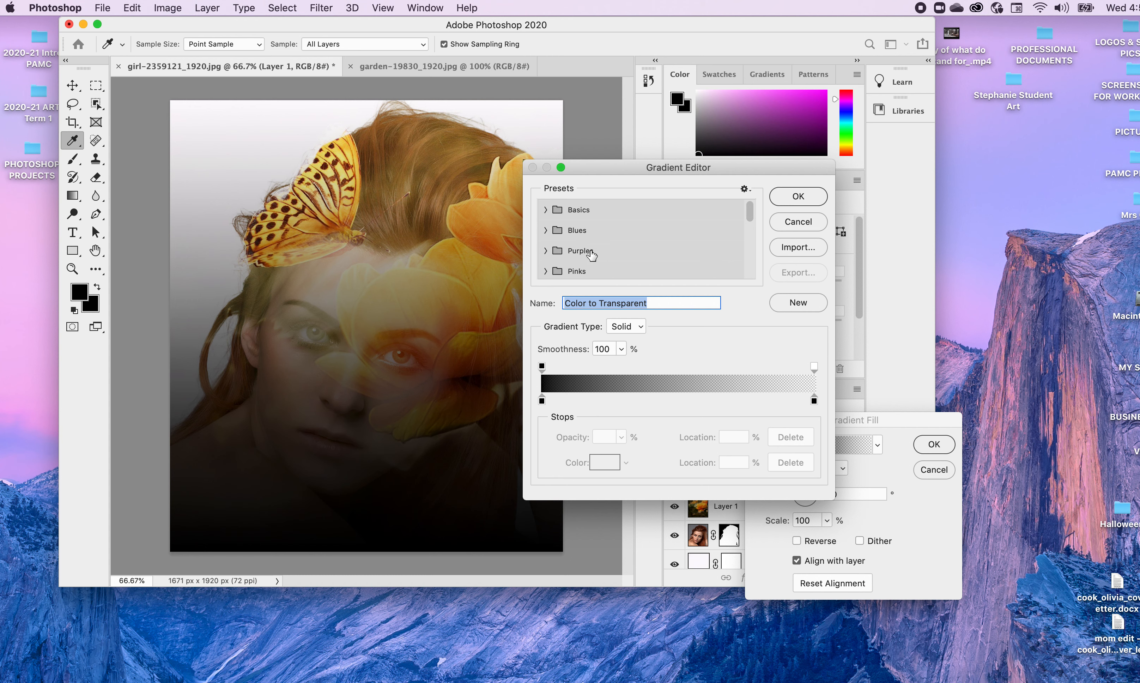
drag(750, 215, 751, 226)
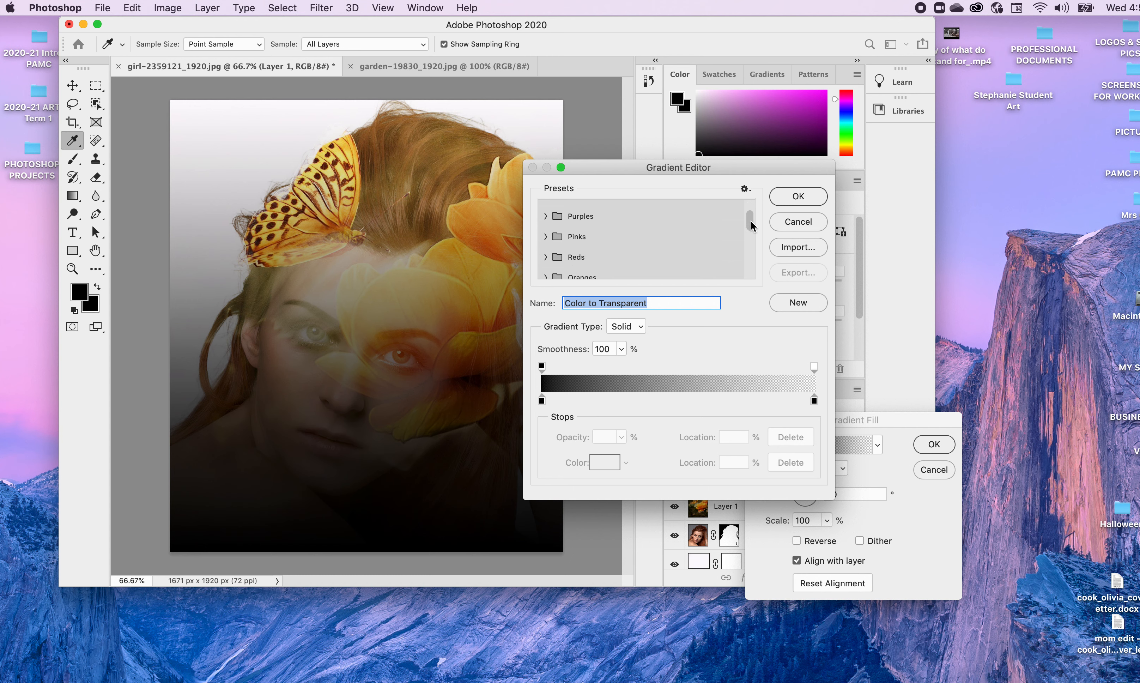
click(557, 237)
click(544, 237)
click(544, 237)
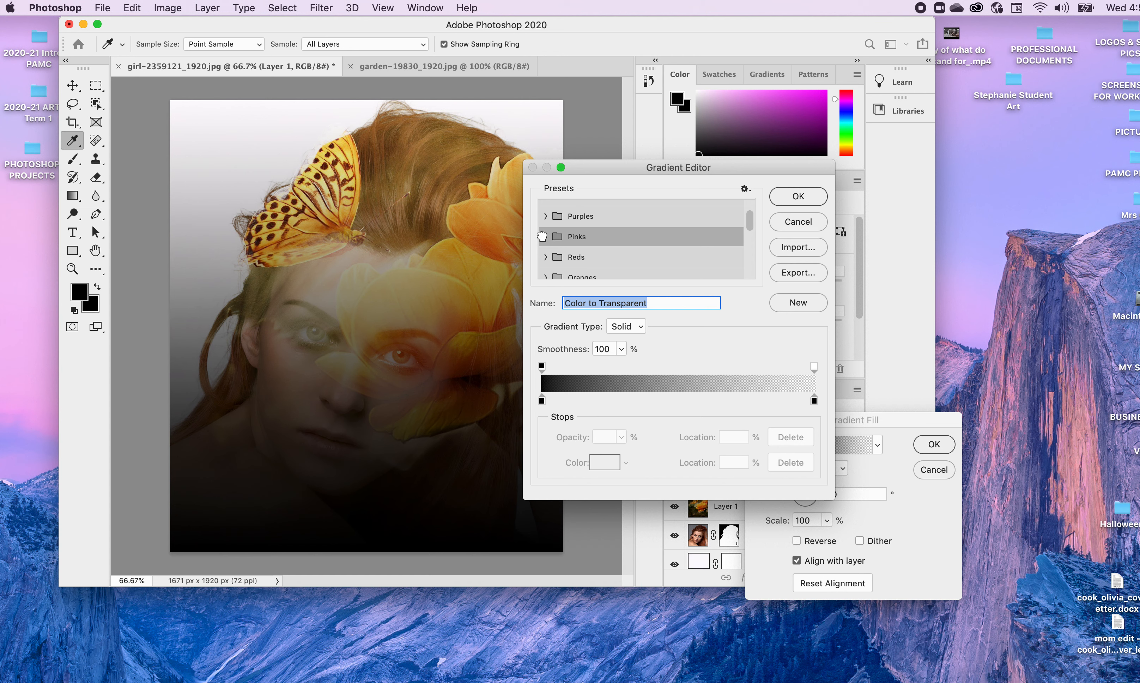
click(544, 237)
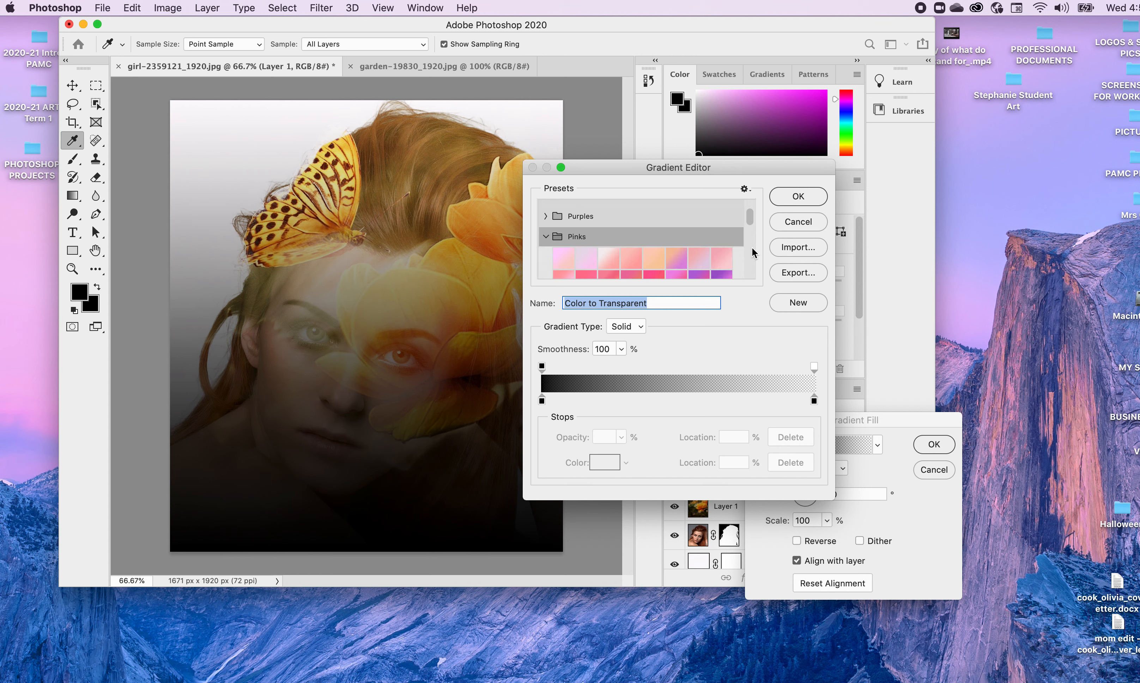
drag(753, 223, 749, 230)
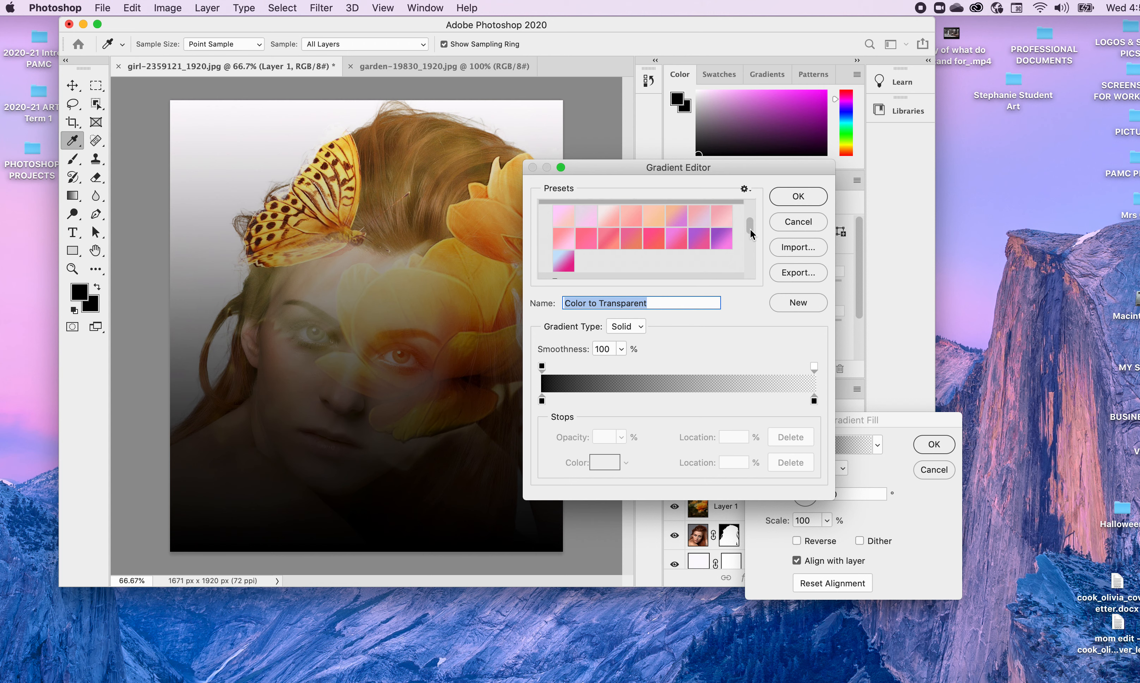
click(609, 241)
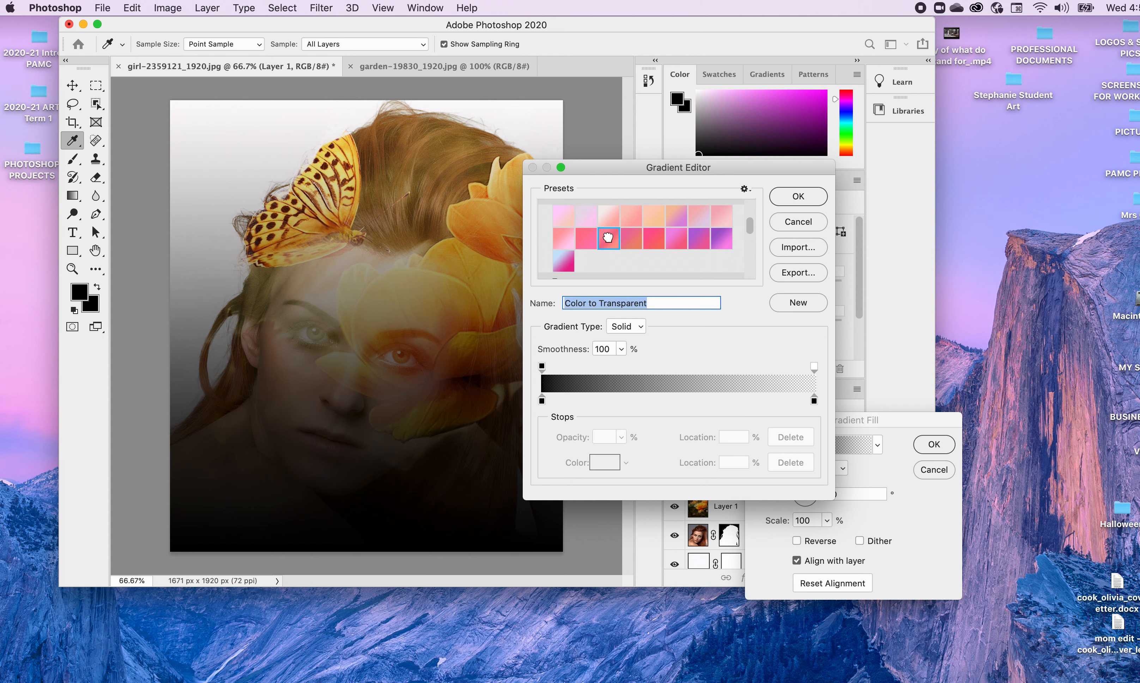
click(632, 238)
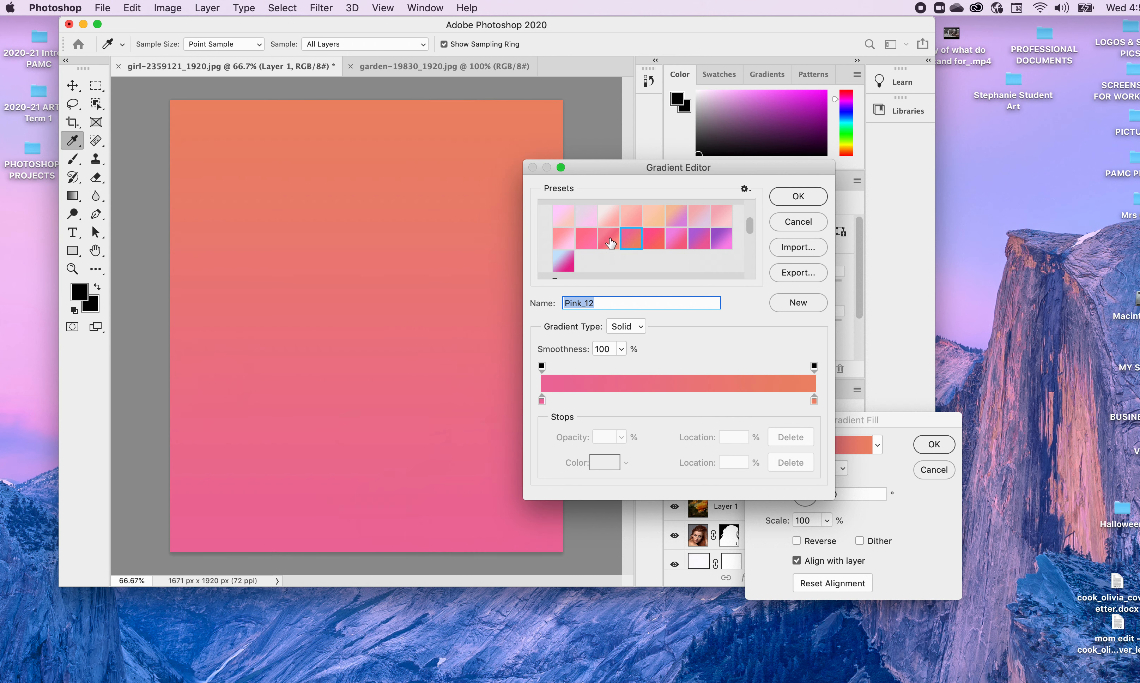
Add a pale #f3eaee colour stop at 6% to the gradient, move the pink stop to 59% and accept the fill.
drag(542, 401, 665, 403)
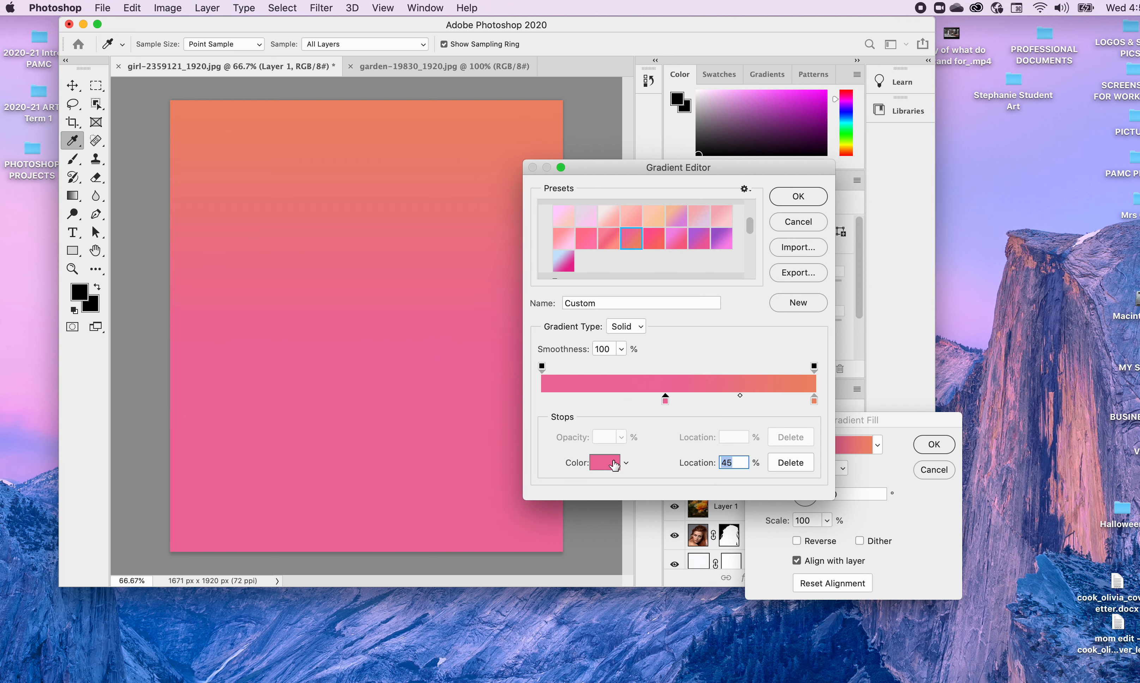
click(560, 400)
click(603, 463)
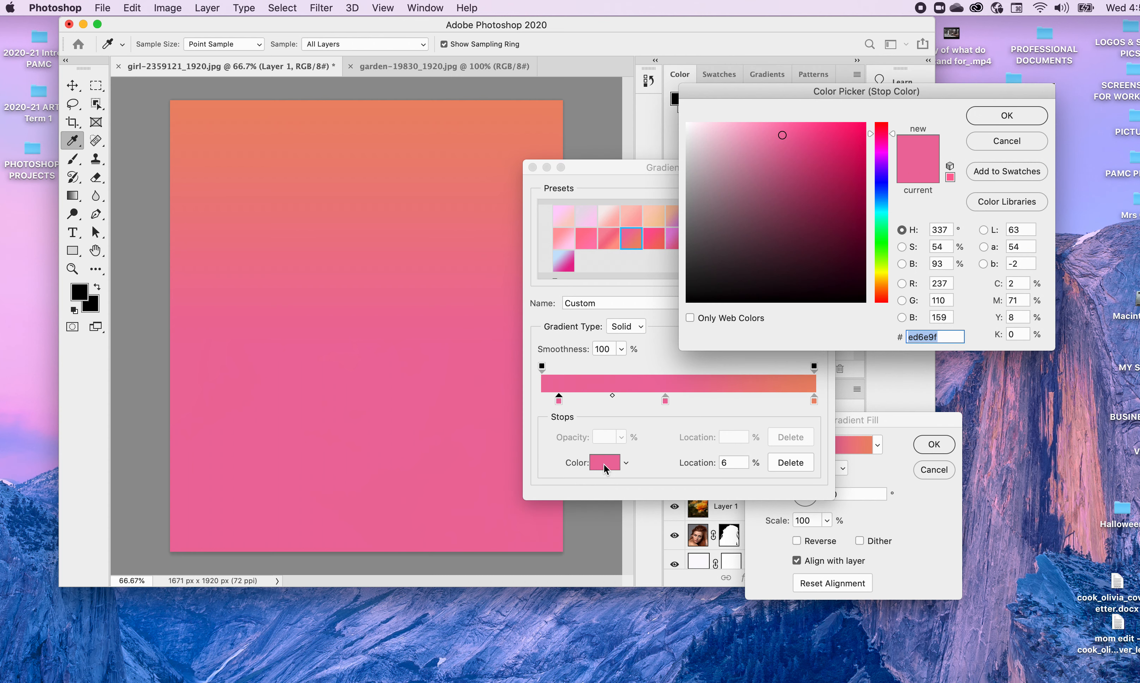
click(692, 131)
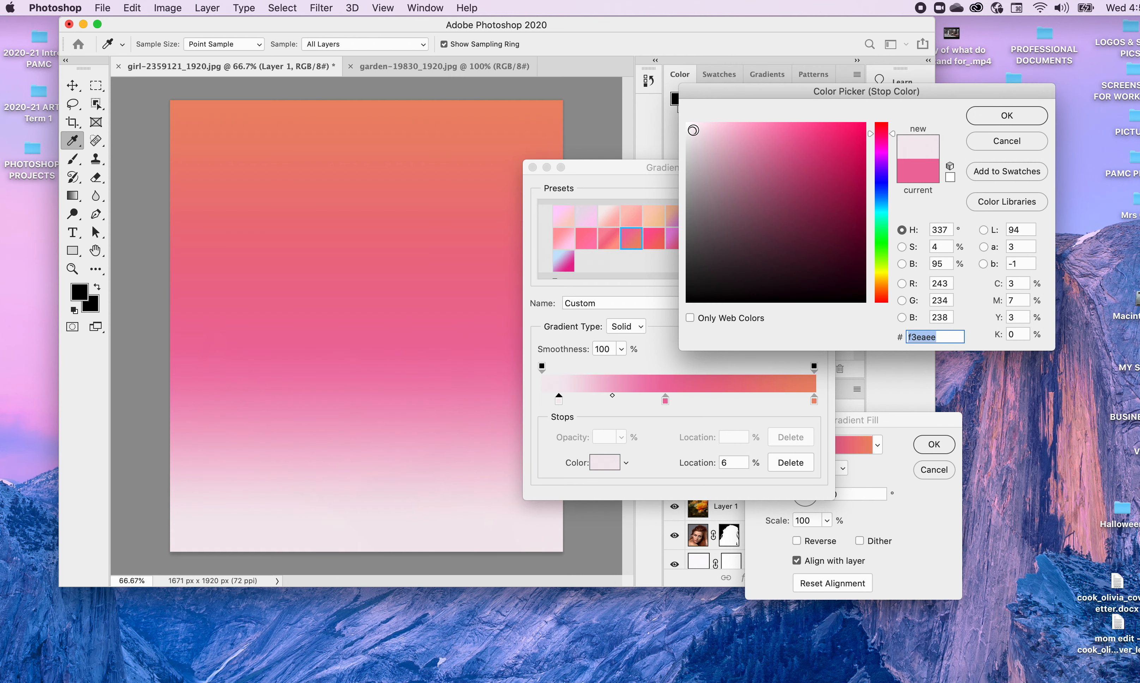
click(984, 122)
drag(665, 401, 729, 400)
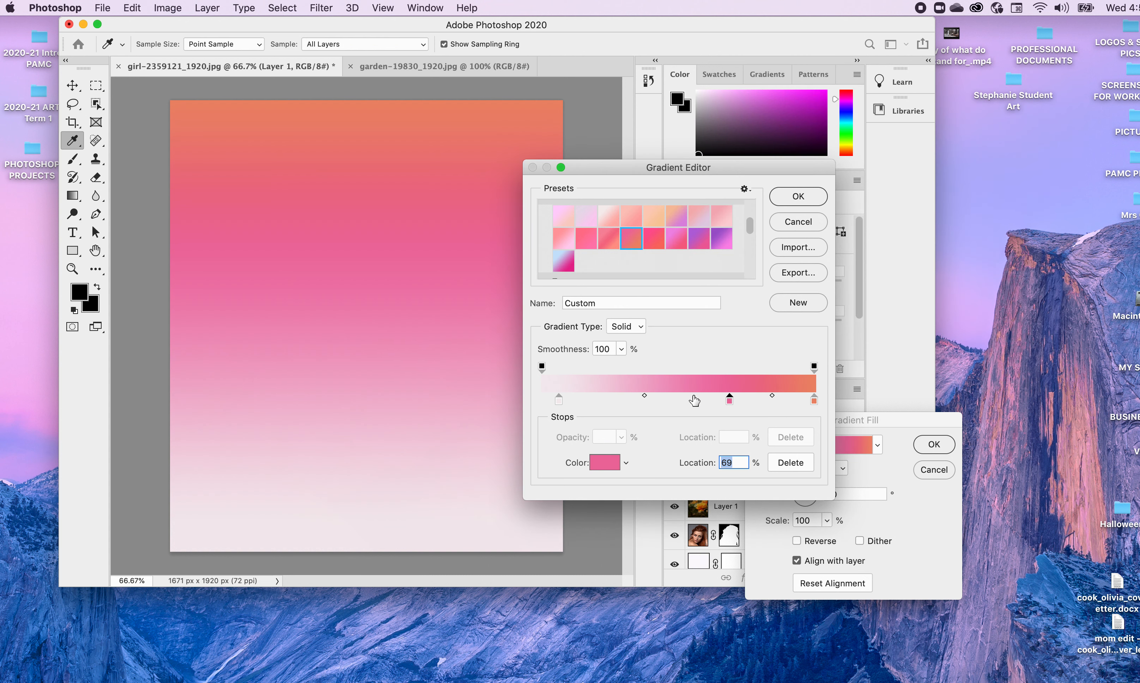
drag(730, 399, 700, 399)
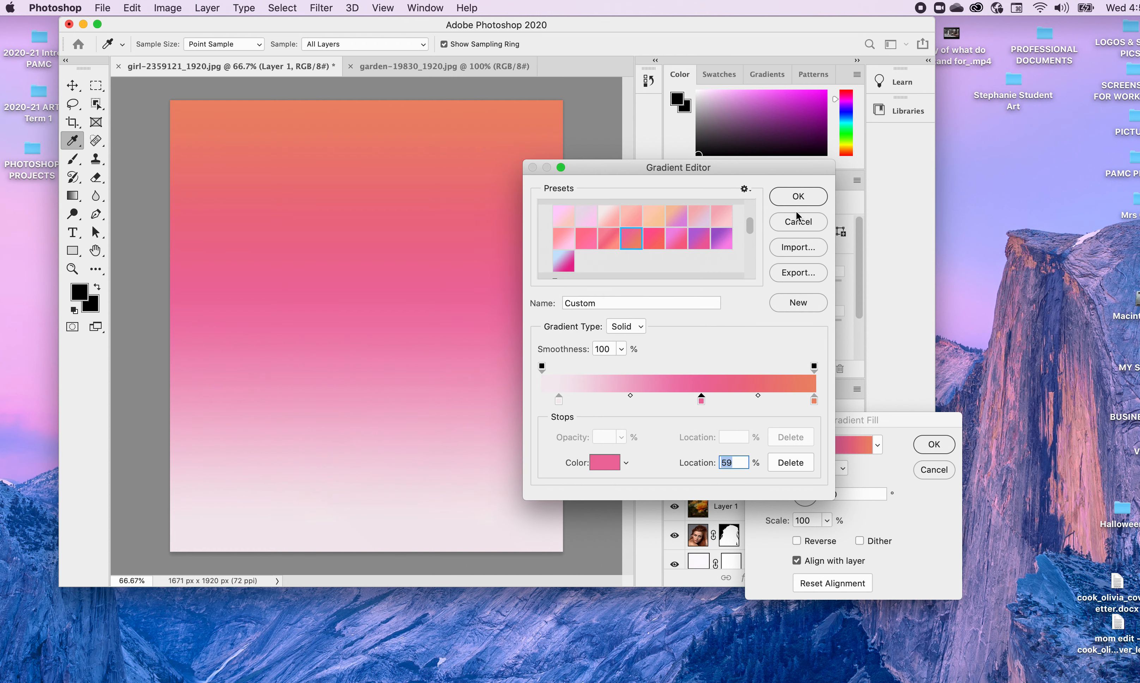
click(798, 196)
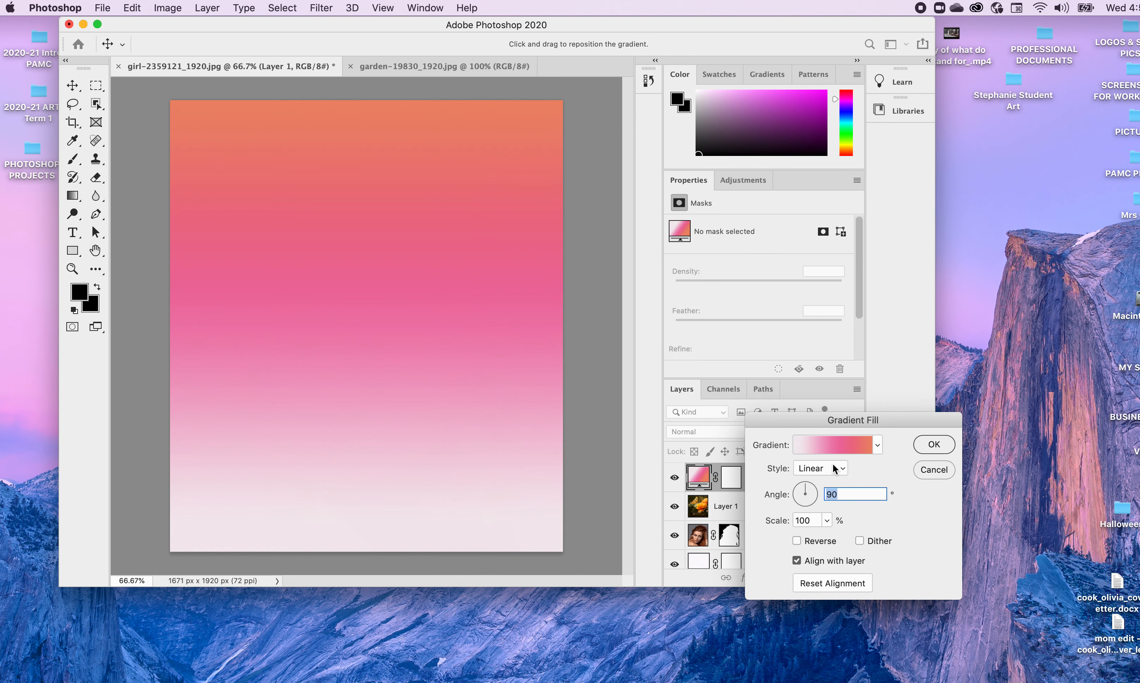
click(926, 445)
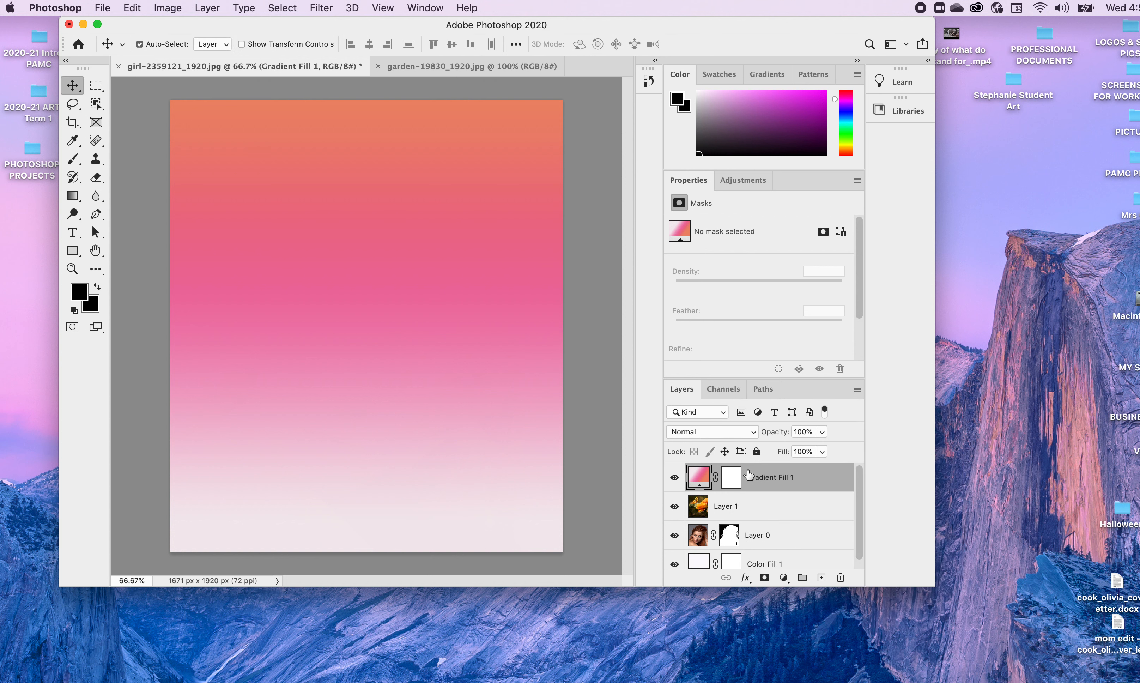
Set the gradient fill layer's blend mode to Overlay.
click(752, 431)
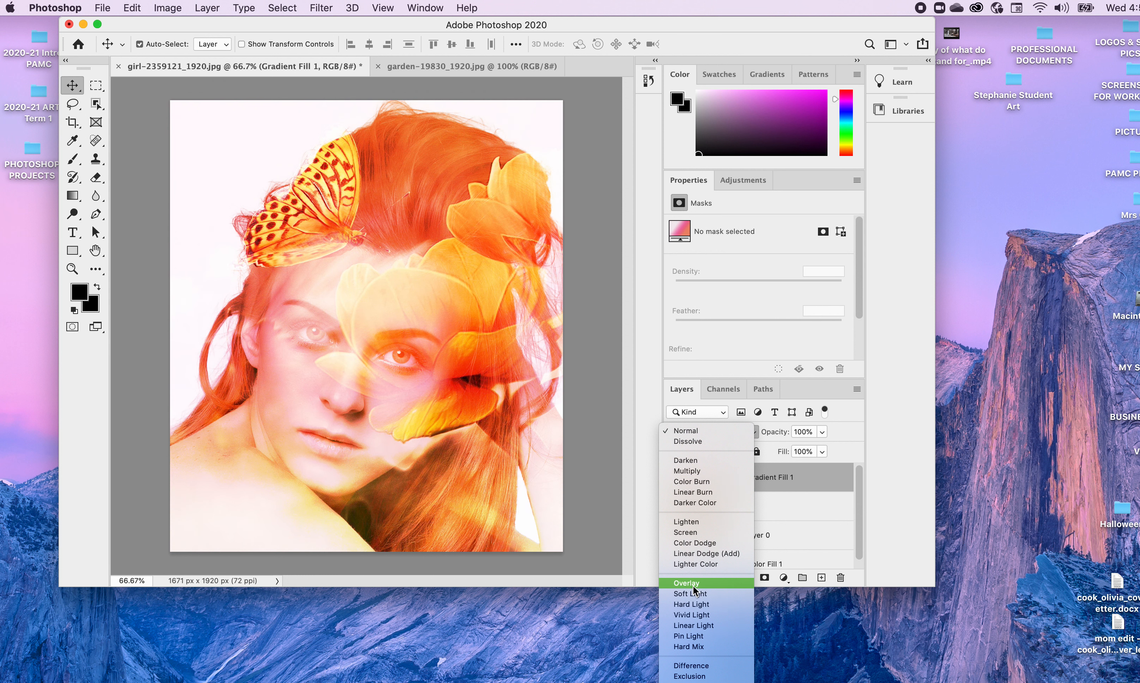
click(692, 584)
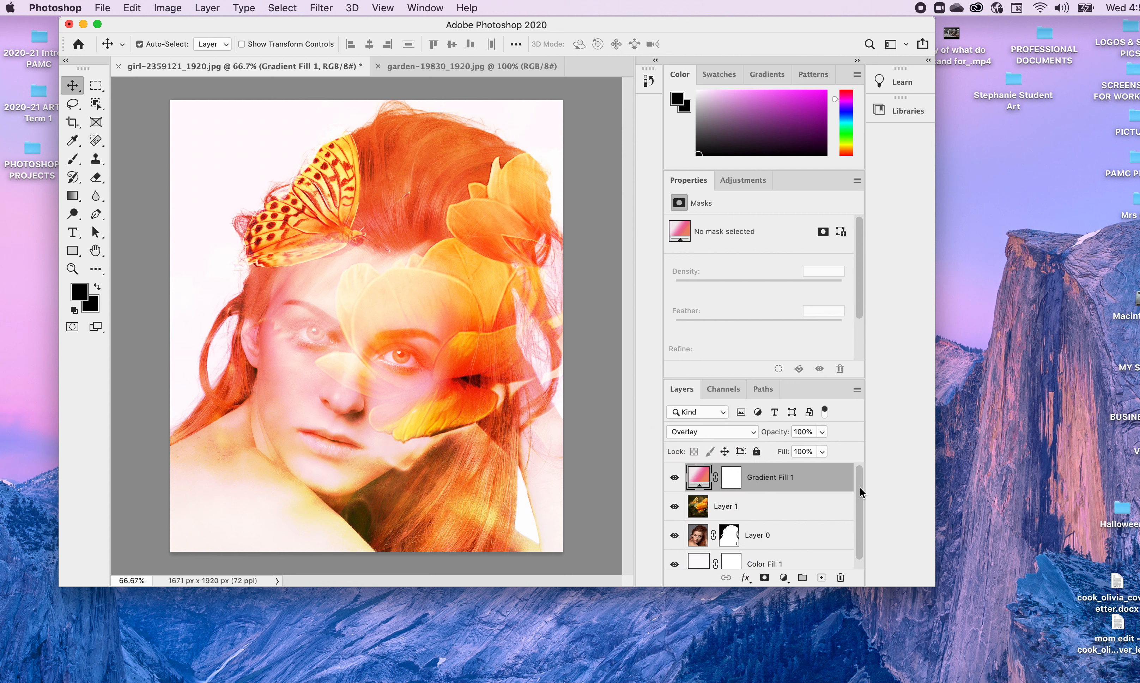
drag(858, 486, 858, 524)
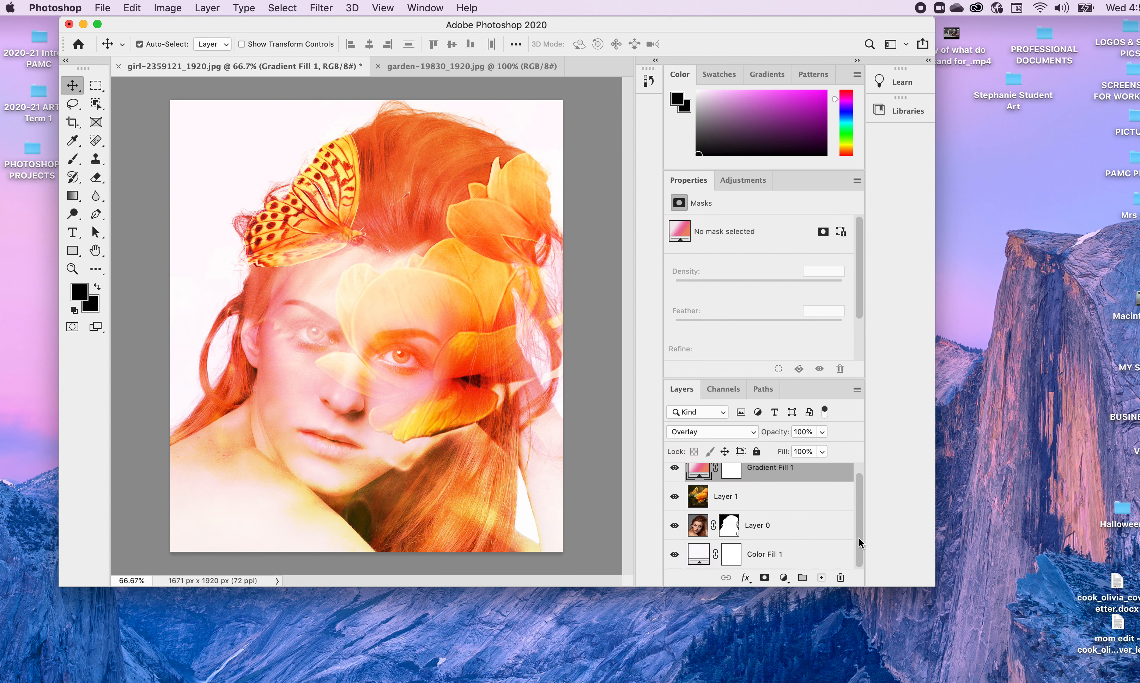
scroll(858, 533, up, 2)
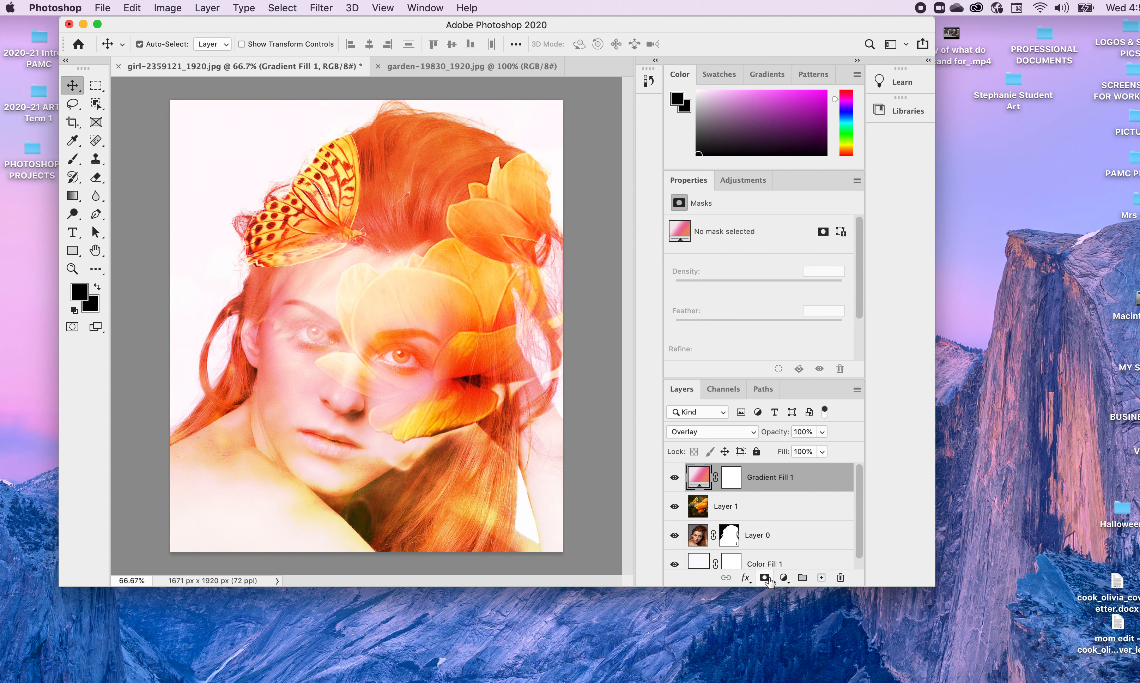
Add a layer mask to the garden layer and paint black over both eyes with the 100 px brush at 91% opacity.
click(702, 510)
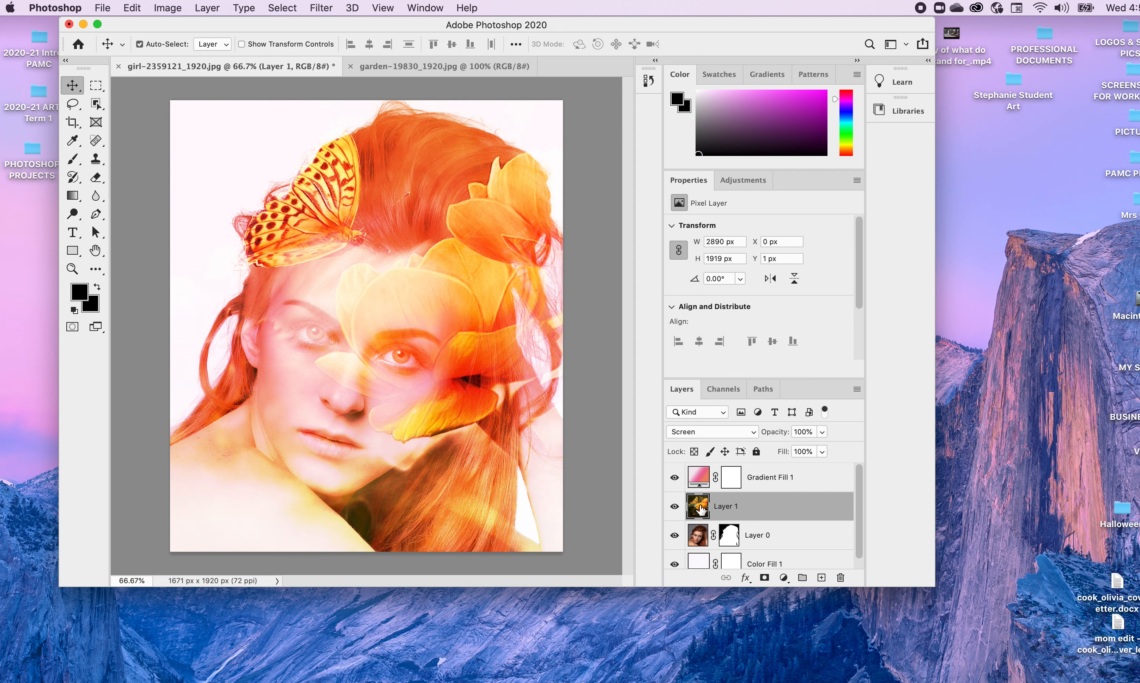
click(764, 578)
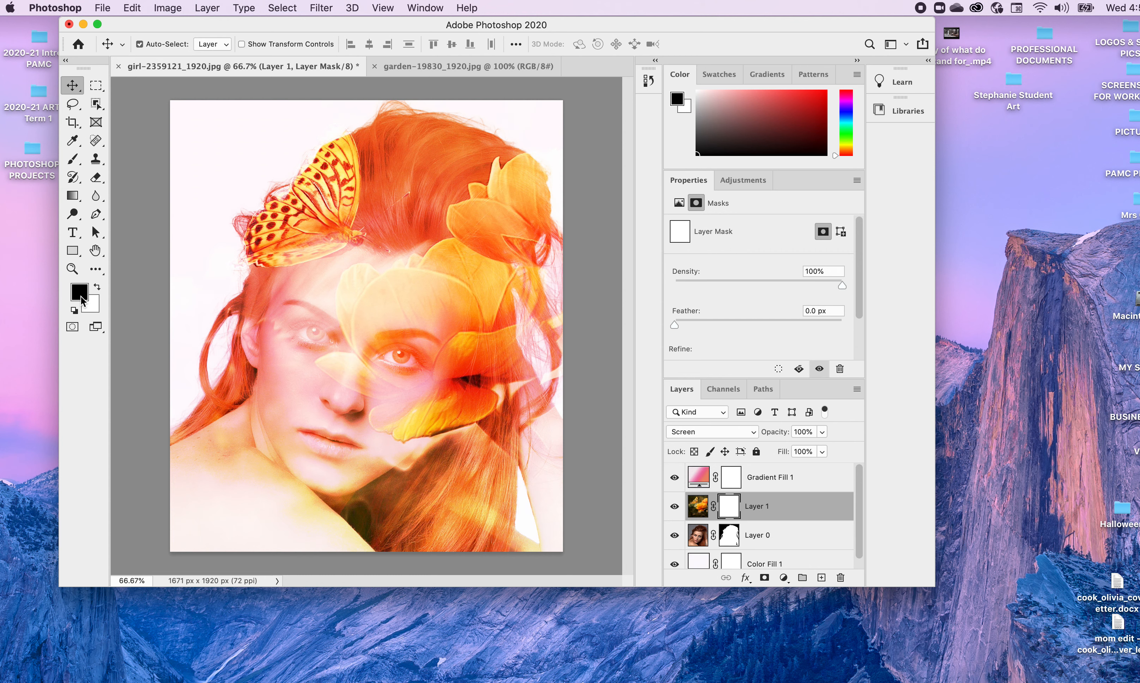
click(71, 160)
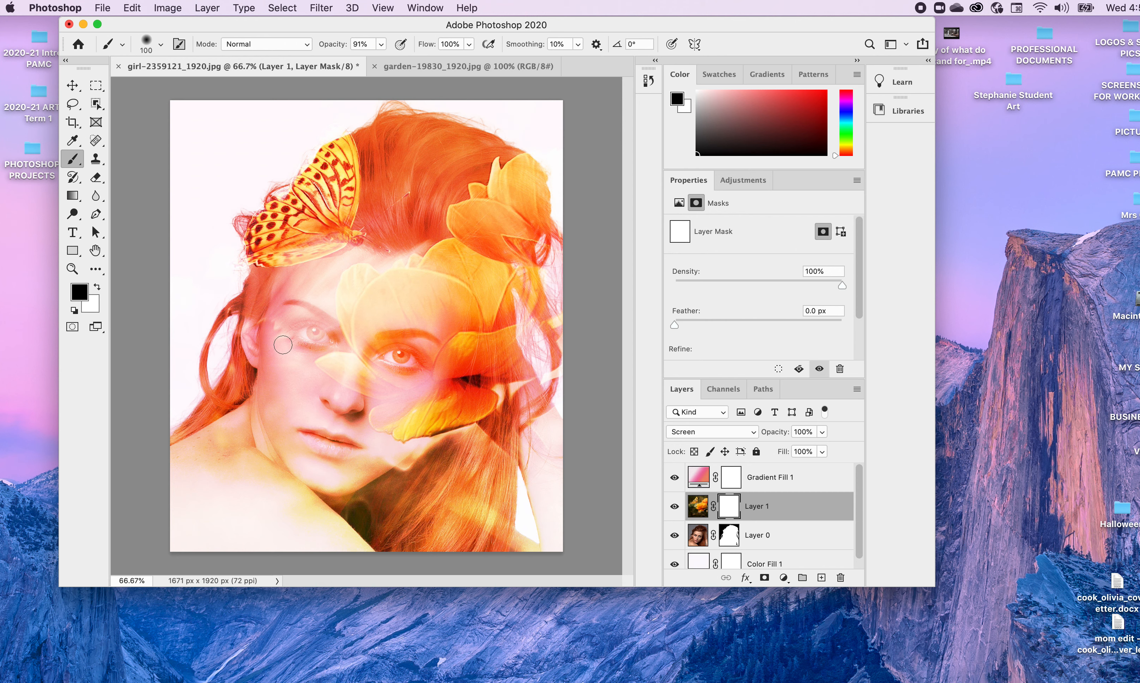
mouse_move(294, 326)
mouse_down()
mouse_move(327, 329)
mouse_move(312, 339)
mouse_move(333, 341)
mouse_move(314, 346)
mouse_move(339, 344)
mouse_move(306, 320)
mouse_move(287, 328)
mouse_move(333, 346)
mouse_move(310, 347)
mouse_move(286, 334)
mouse_move(420, 353)
mouse_move(388, 357)
mouse_move(424, 356)
mouse_move(386, 356)
mouse_move(418, 342)
mouse_move(432, 366)
mouse_move(378, 357)
mouse_move(420, 358)
mouse_move(381, 356)
mouse_move(410, 349)
mouse_move(384, 360)
mouse_move(424, 361)
mouse_up()
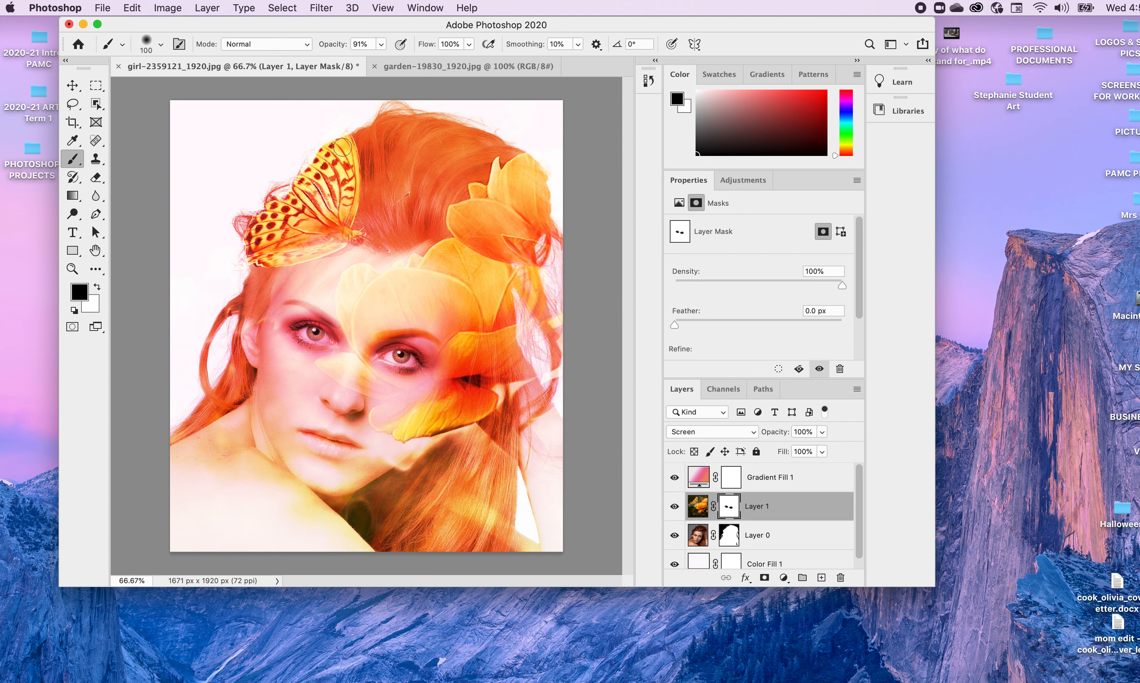
Try fading the butterfly's upper wing on the mask with black strokes at 91% and 18% brush opacity, undoing each stroke.
mouse_move(341, 139)
mouse_down()
mouse_move(342, 198)
mouse_move(343, 139)
mouse_move(354, 178)
mouse_move(346, 195)
mouse_up()
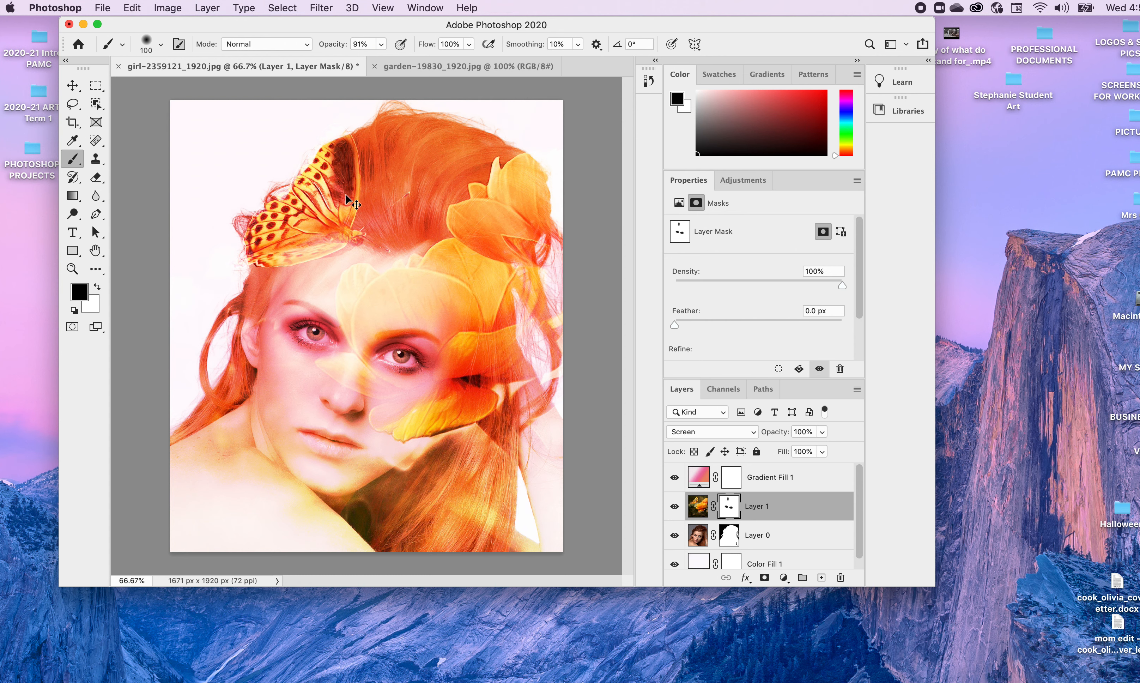
key(super+z)
click(382, 44)
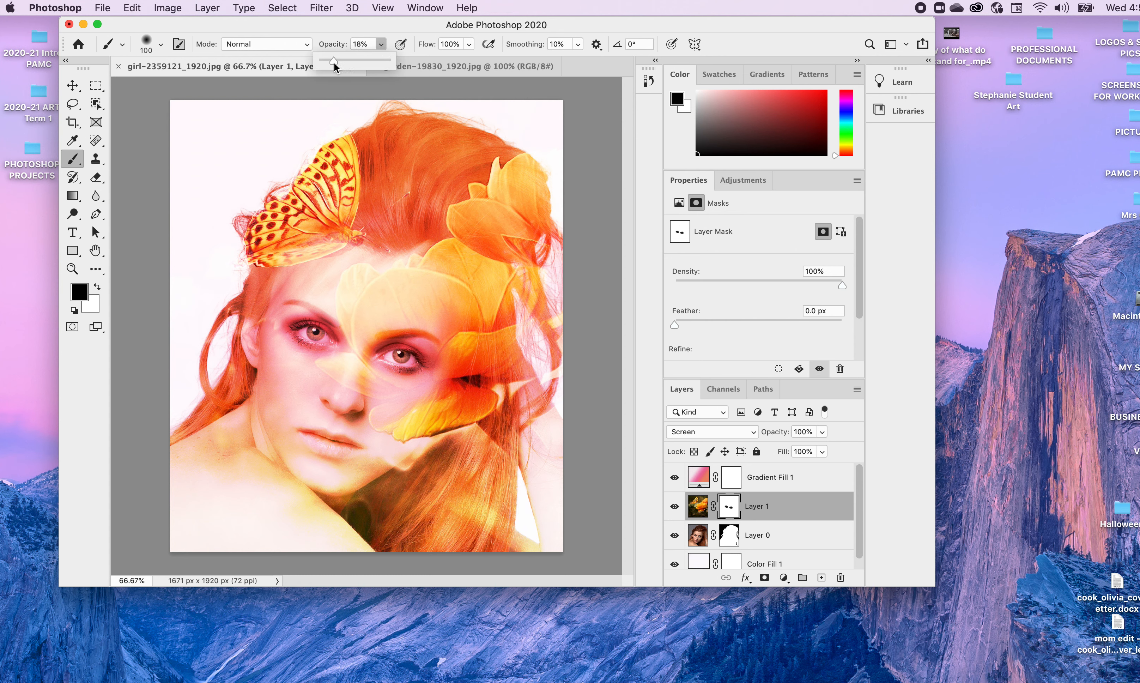
mouse_move(338, 160)
mouse_down()
mouse_move(339, 212)
mouse_move(338, 147)
mouse_move(342, 185)
mouse_move(339, 195)
mouse_move(347, 149)
mouse_move(327, 154)
mouse_move(325, 189)
mouse_move(338, 216)
mouse_move(313, 165)
mouse_move(316, 195)
mouse_move(326, 192)
mouse_move(311, 201)
mouse_move(330, 225)
mouse_up()
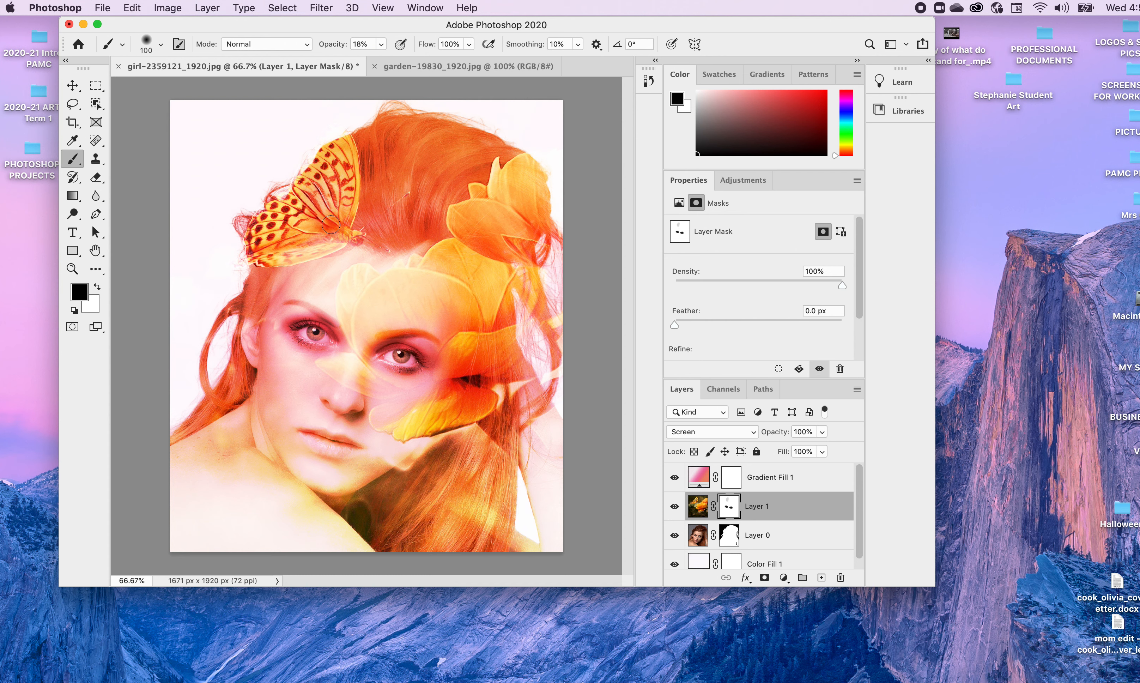
key(super+z)
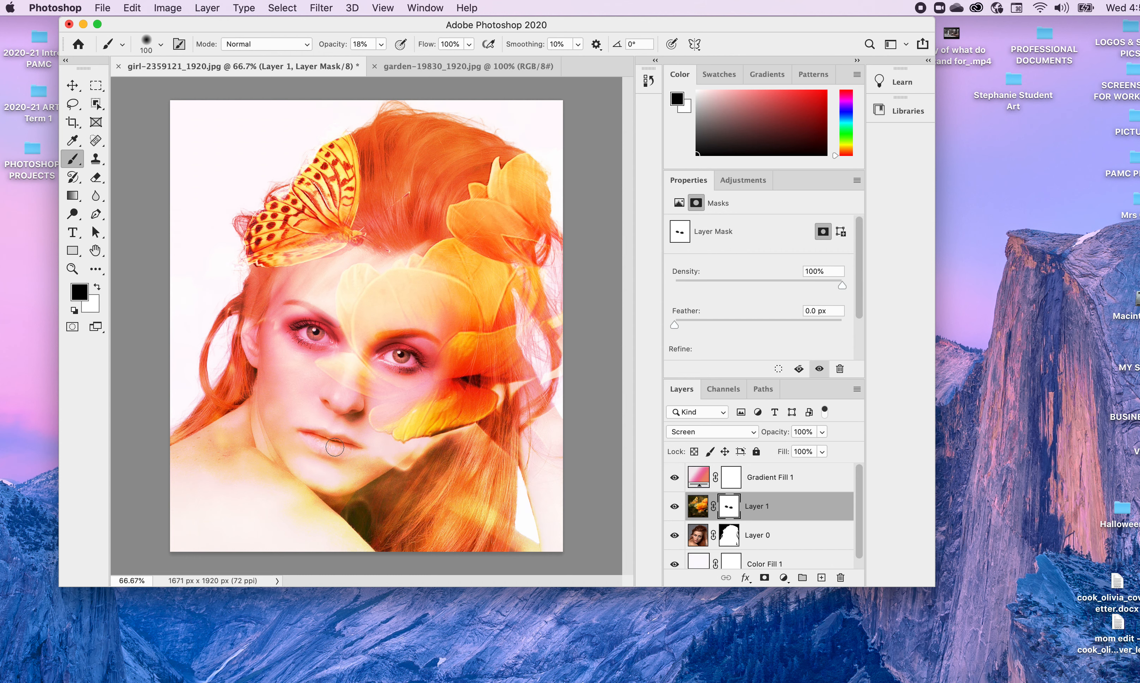
Send the garden layer to the back of the stack and bring it forward again to just above the woman's layer.
key(super+shift+bracketleft)
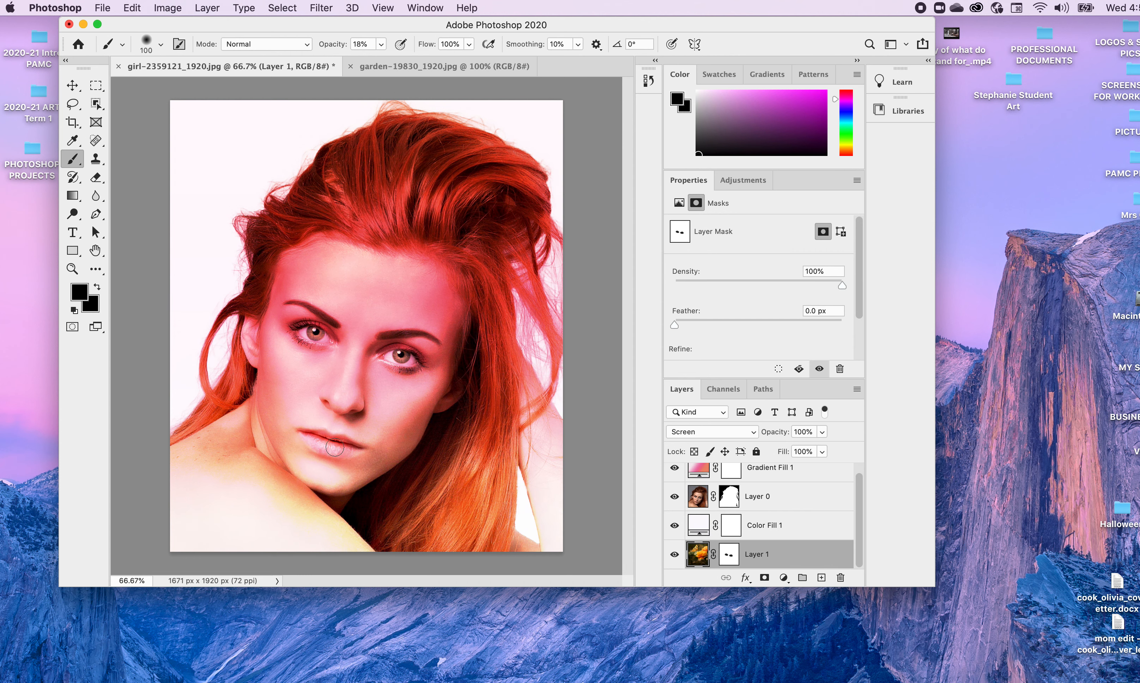
key(super+bracketright)
key(super+bracketright)
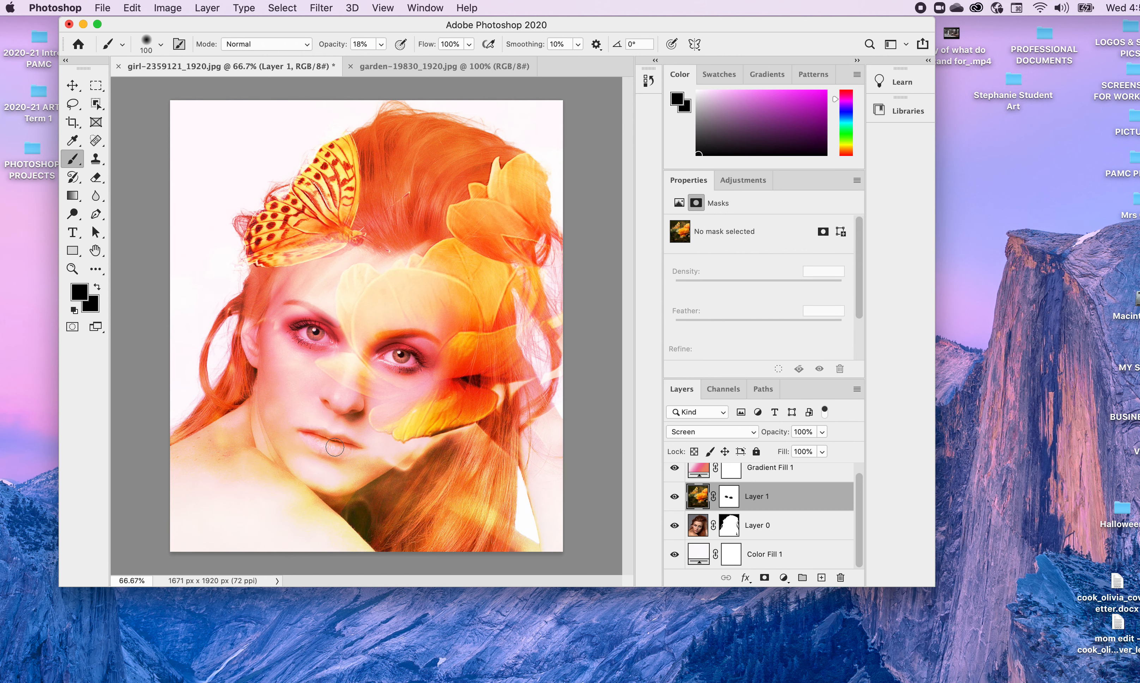
Reduce the brush size to 50 px.
key(bracketleft)
key(bracketleft)
key(bracketleft)
key(bracketleft)
key(bracketleft)
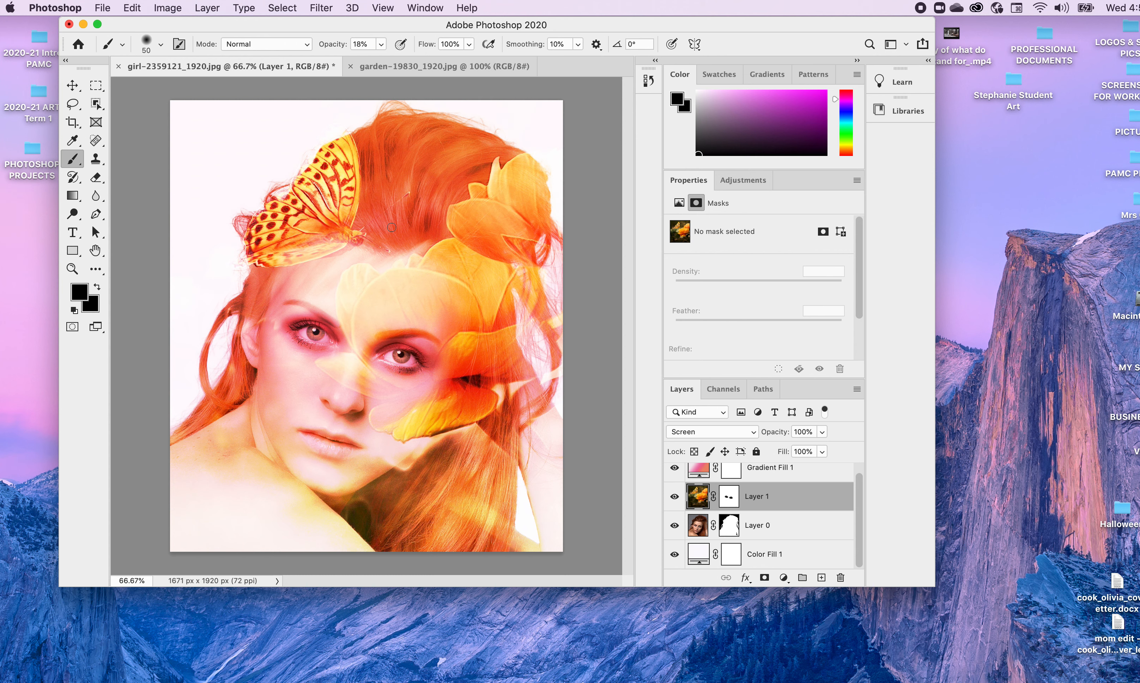
key(super+z)
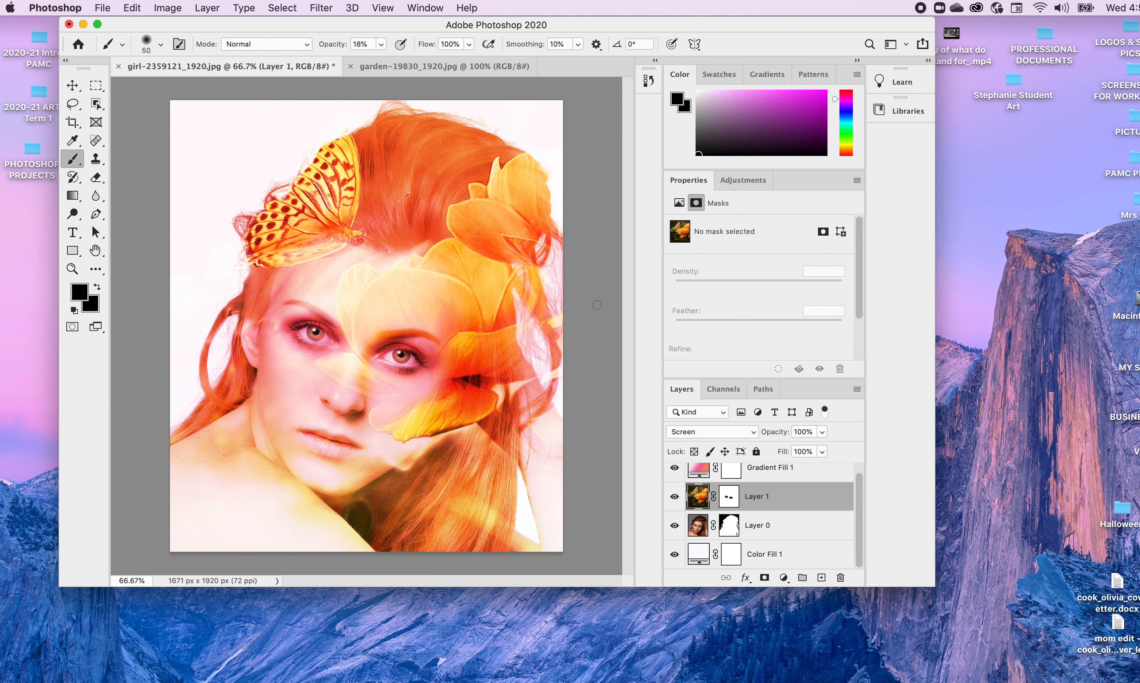
Add a new layer above the gradient fill and draw a text box about 629 x 527 px in the portrait's upper-left corner.
scroll(858, 506, up, 1)
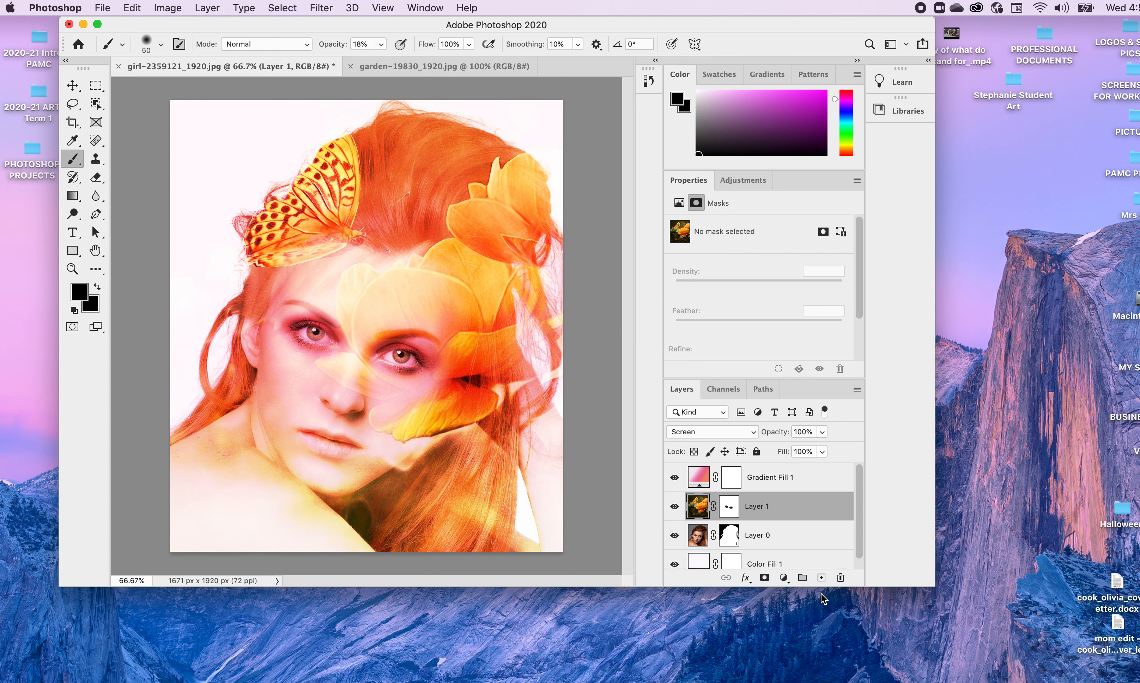
click(763, 476)
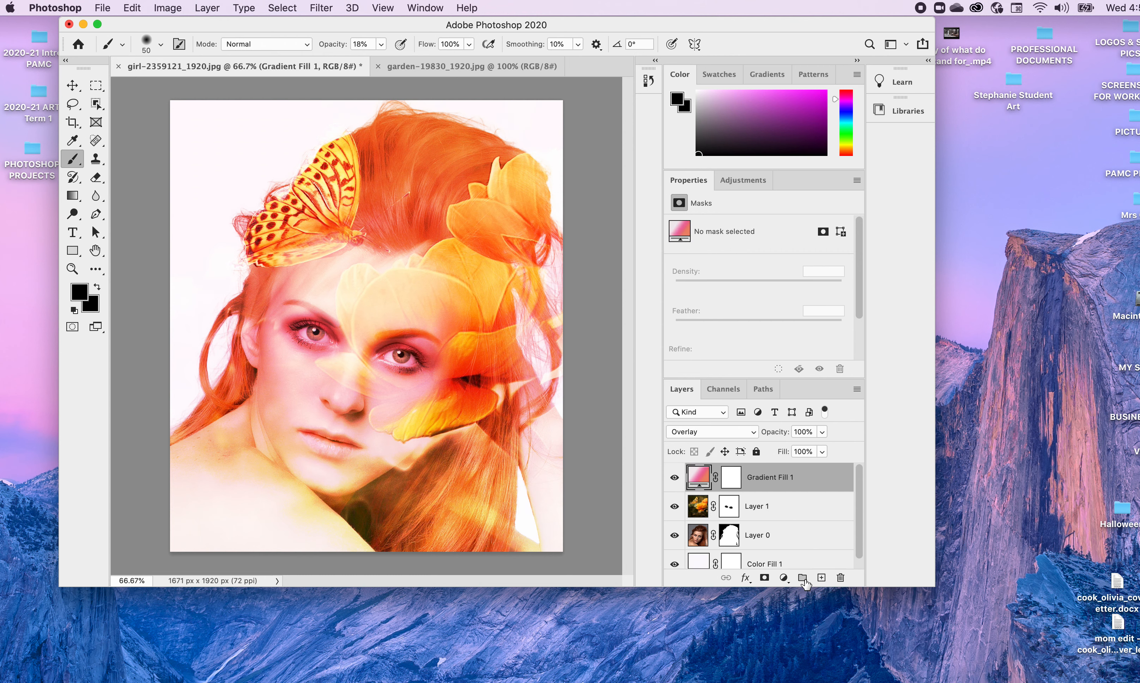
click(821, 577)
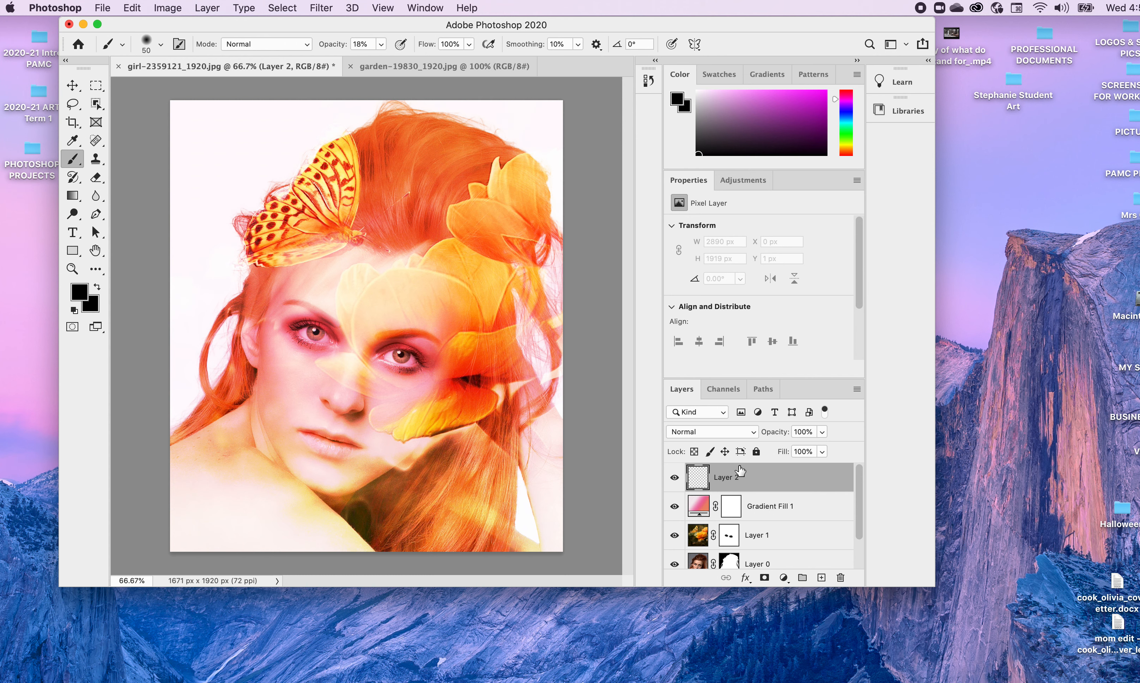
click(77, 234)
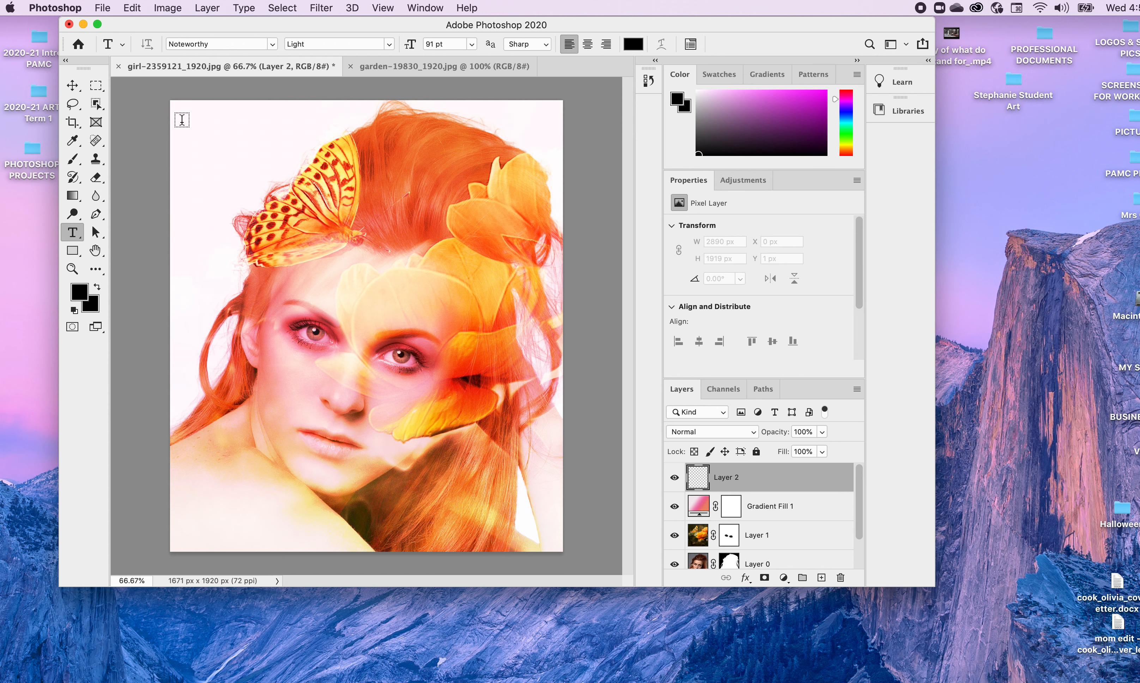
drag(181, 123, 328, 245)
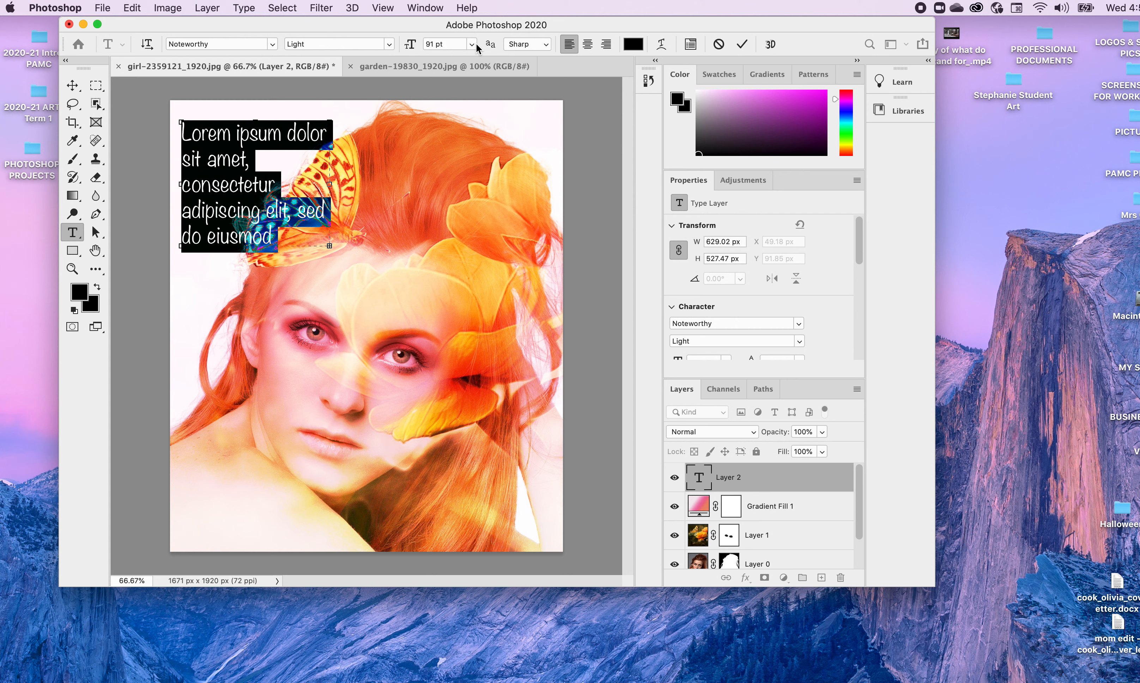
drag(505, 24, 494, 24)
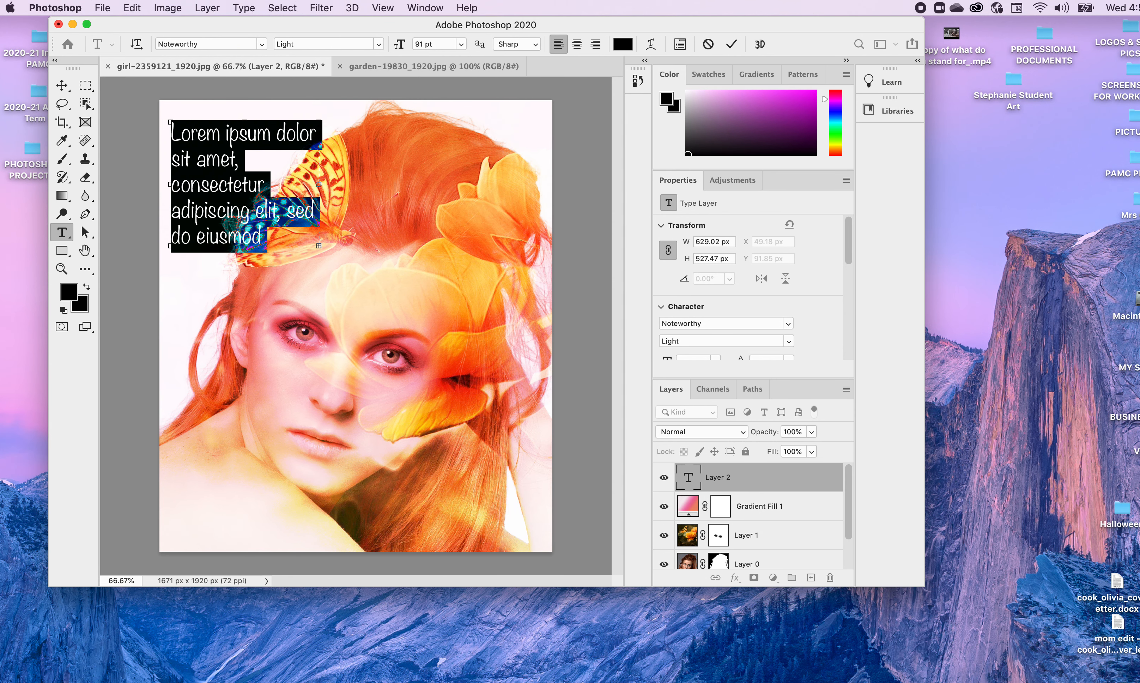
Switch to Chrome, search for "butterflys and flowers quote" and open the Butterfly Quotes page on butterflywebsite.com.
click(694, 682)
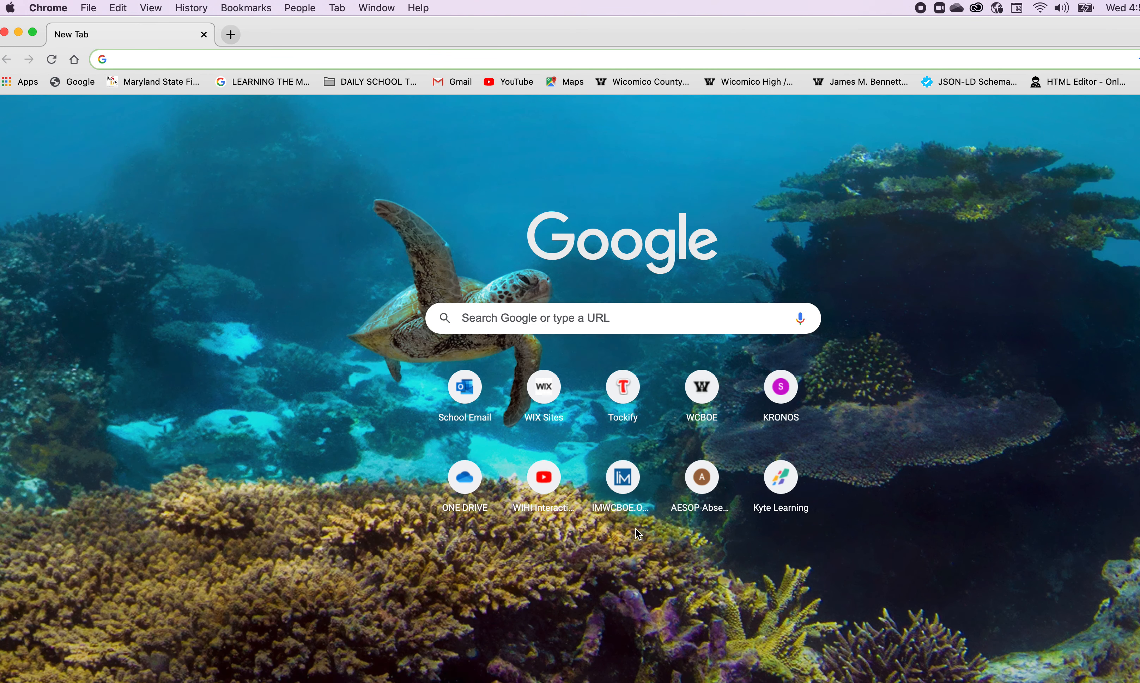
click(332, 63)
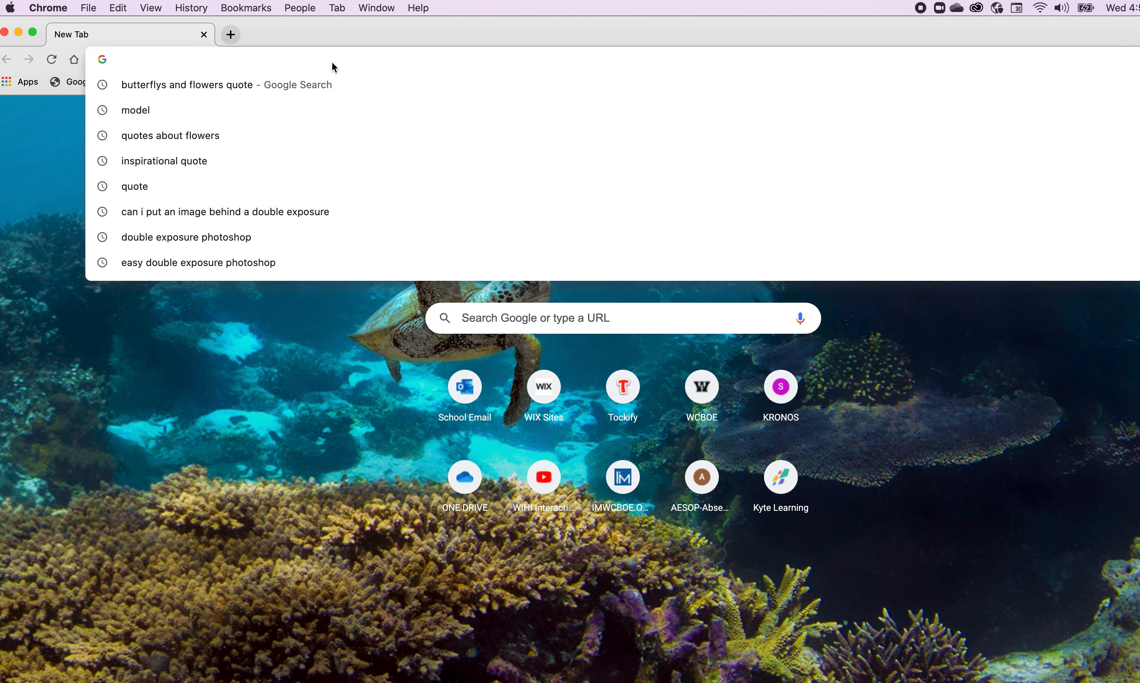
text(butter)
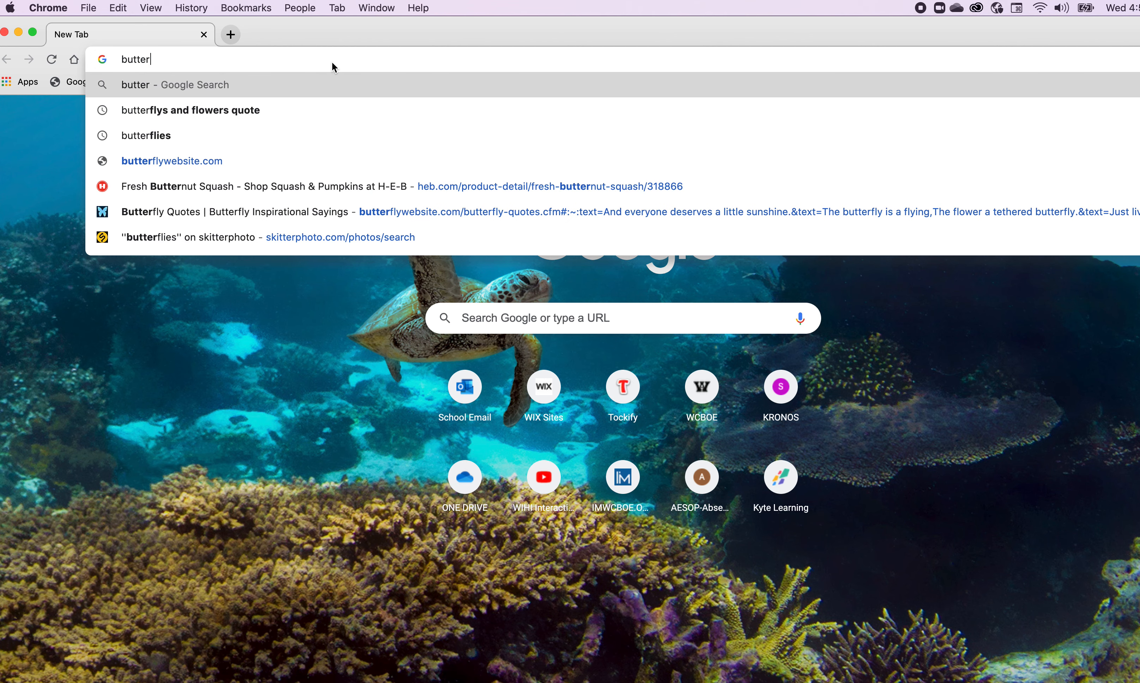
text(fly)
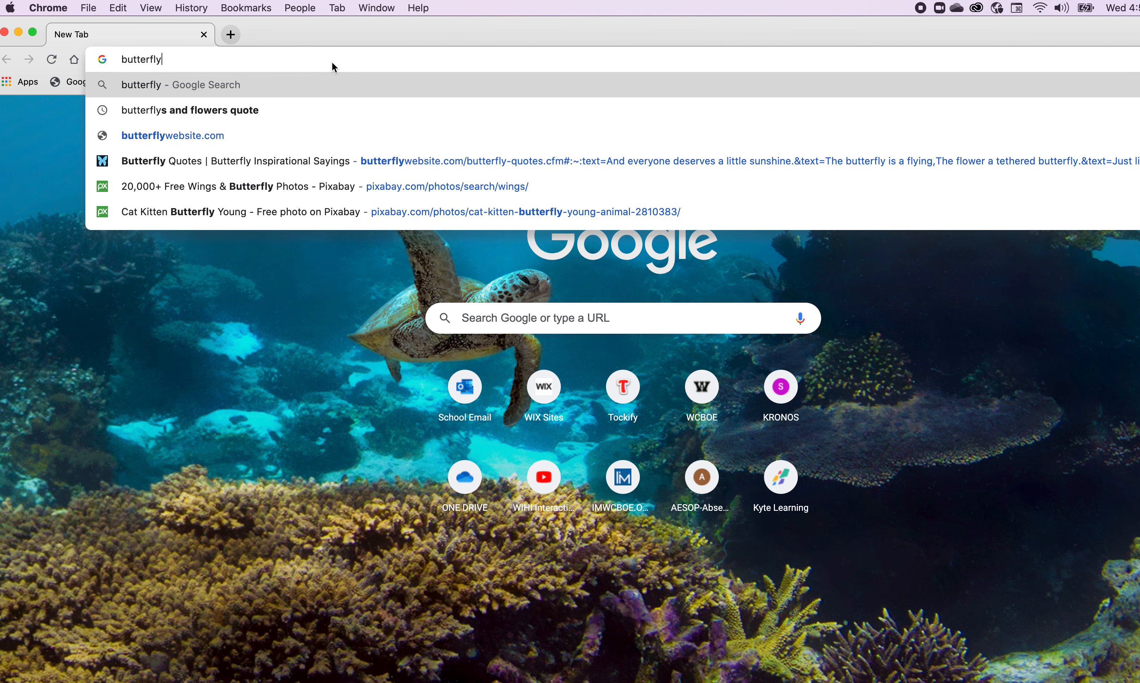
click(244, 114)
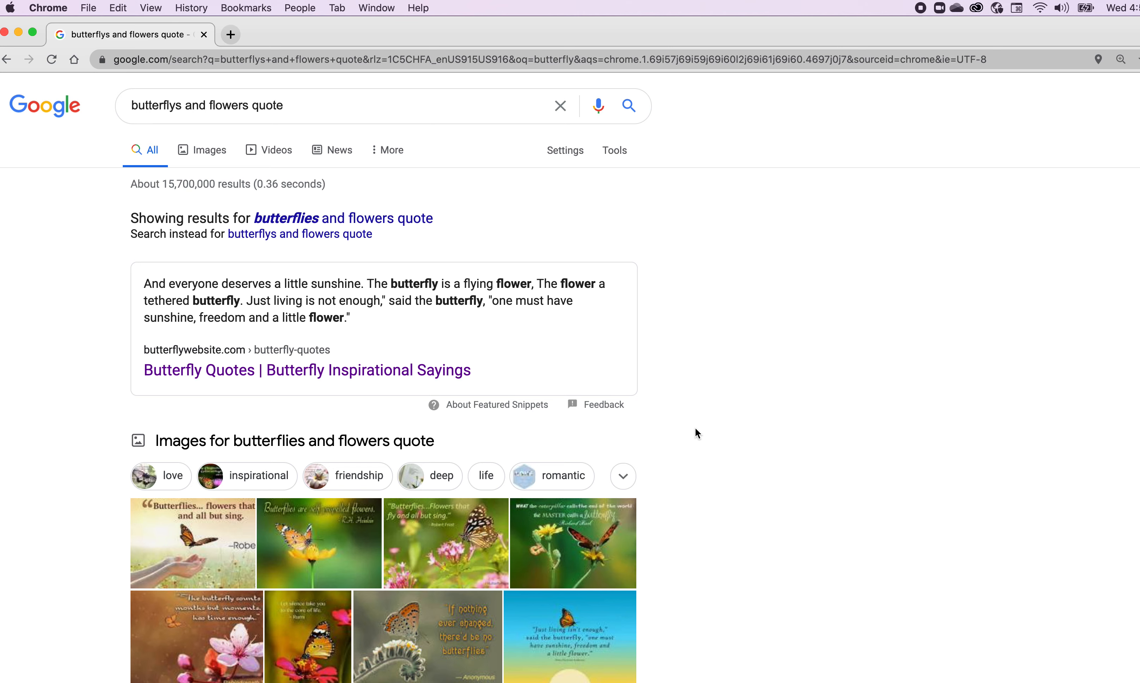
click(214, 373)
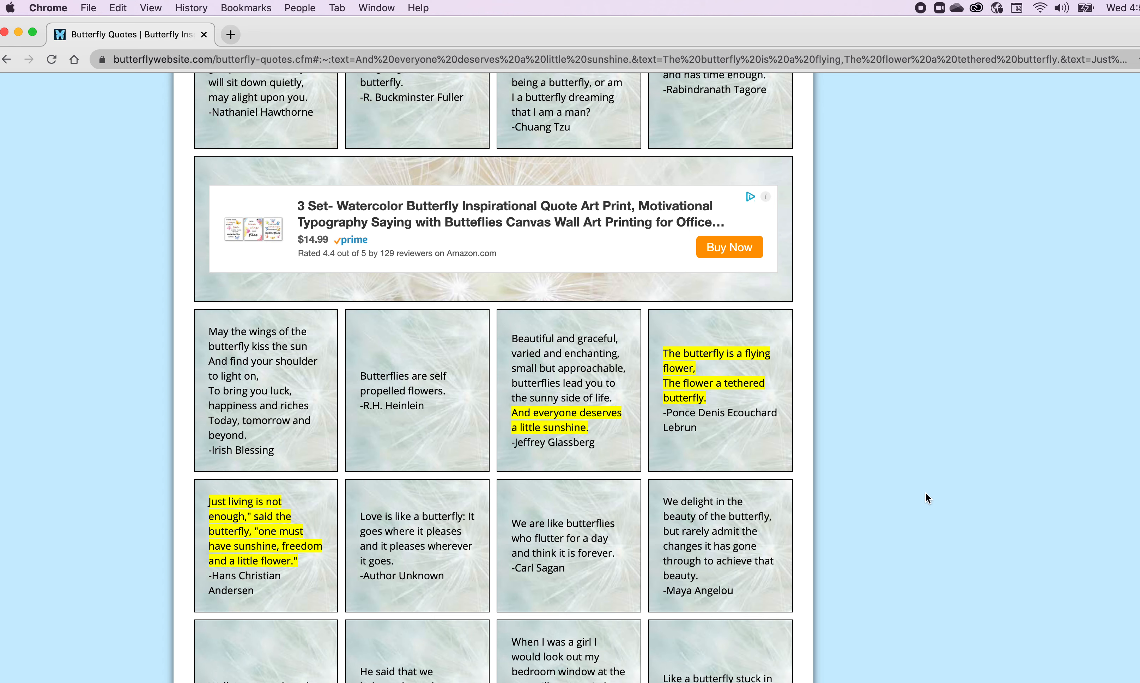
drag(594, 426, 504, 395)
click(589, 427)
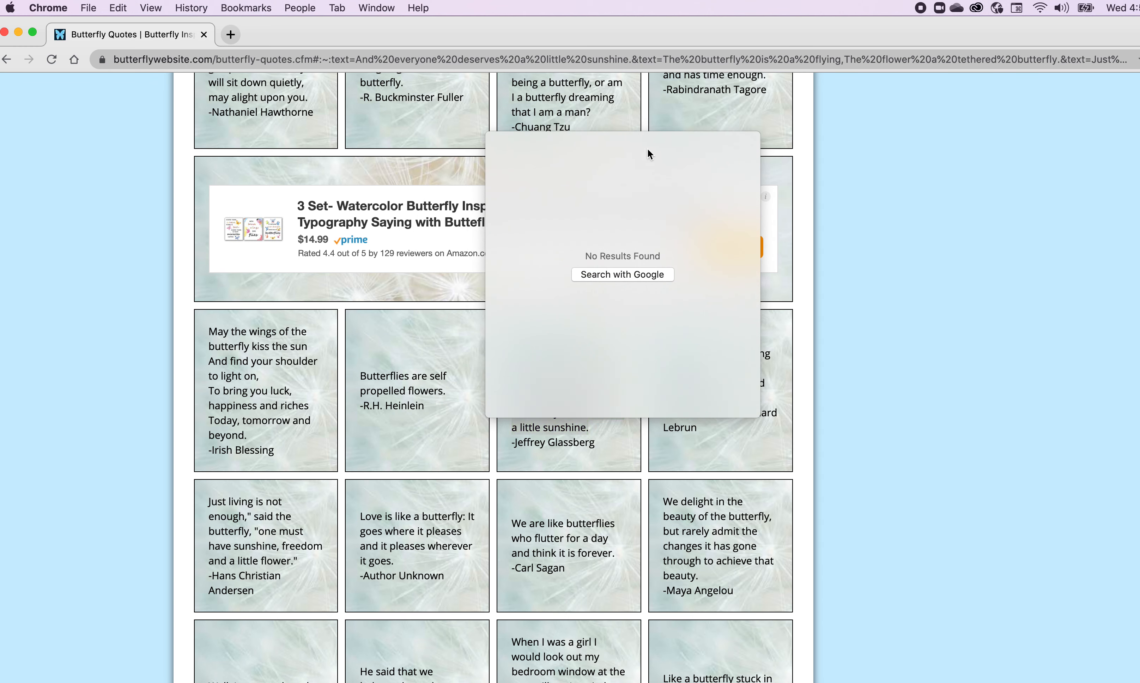
click(593, 275)
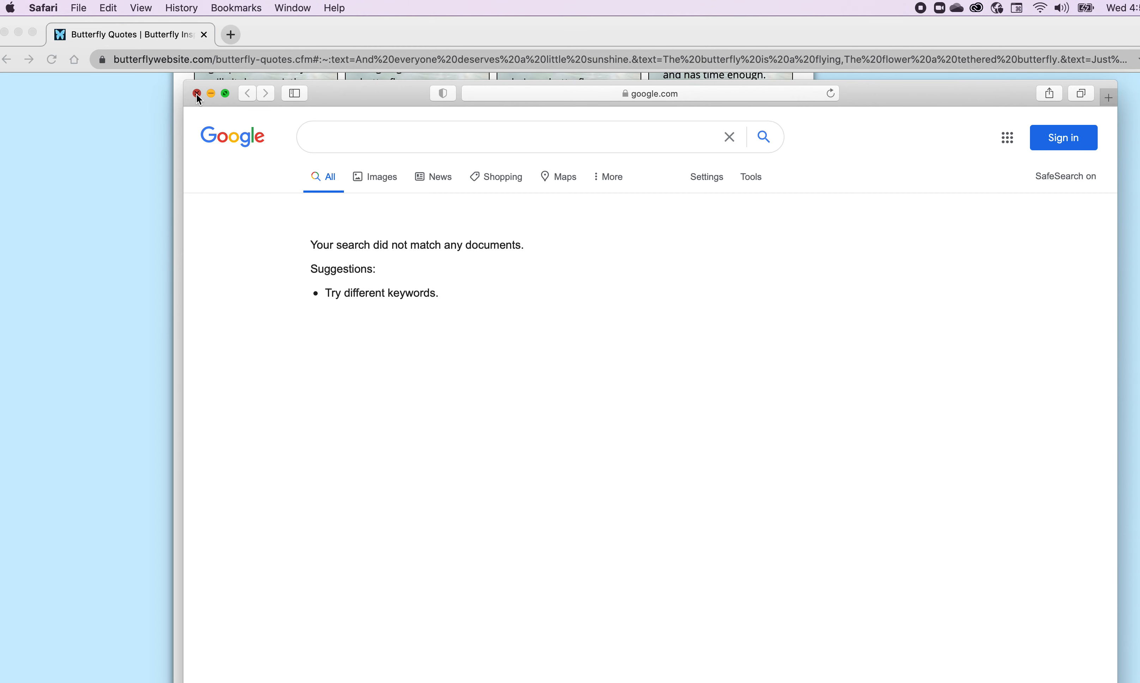
click(197, 94)
click(604, 429)
mouse_move(603, 429)
mouse_down()
mouse_move(564, 416)
mouse_move(596, 430)
mouse_up()
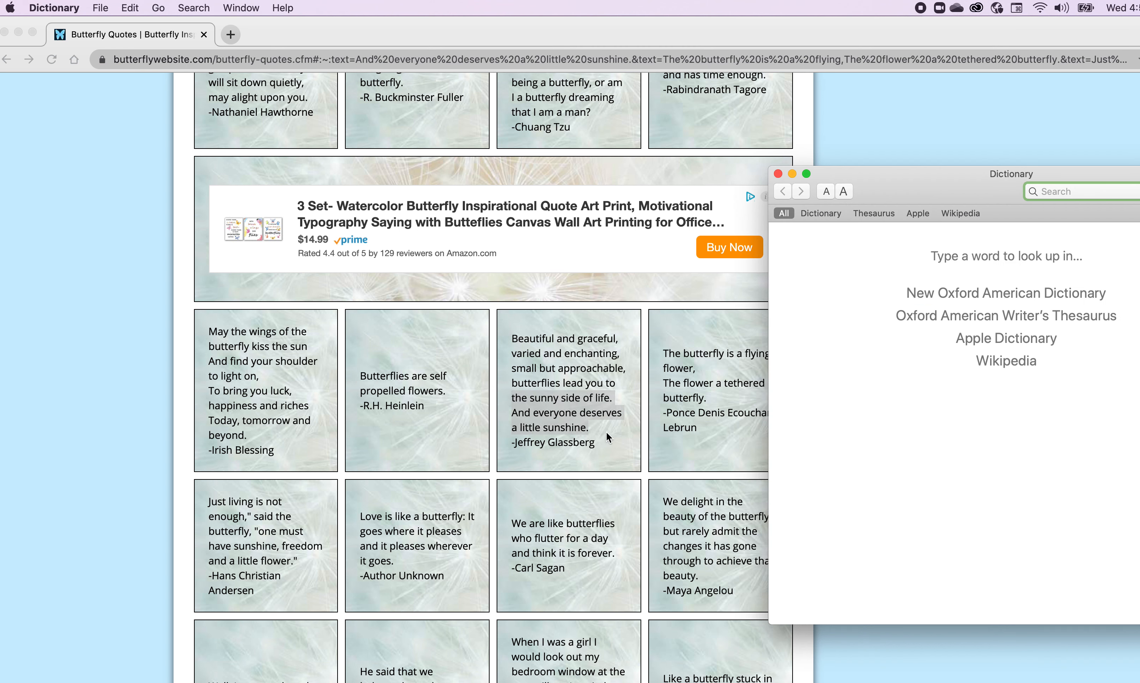
Copy the quote from "Beautiful and graceful" to "a little sunshine." without its author, and close the web page.
click(607, 432)
click(512, 338)
double_click(512, 339)
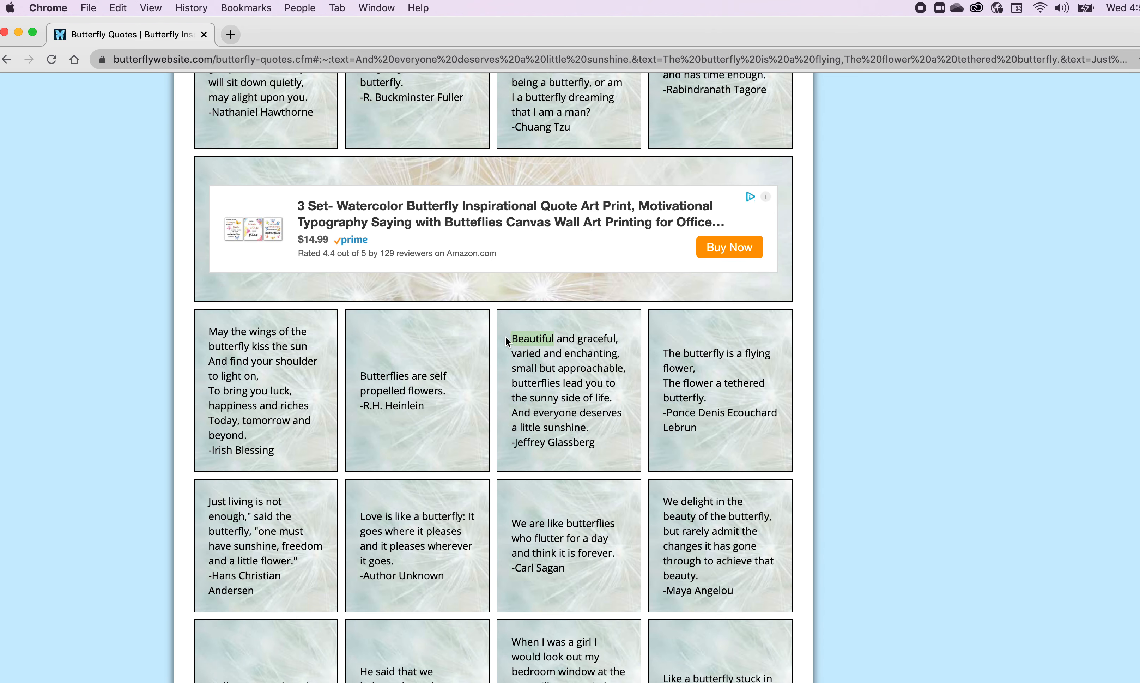
mouse_move(512, 337)
mouse_down()
mouse_move(567, 379)
mouse_move(579, 419)
mouse_move(496, 326)
mouse_up()
click(592, 423)
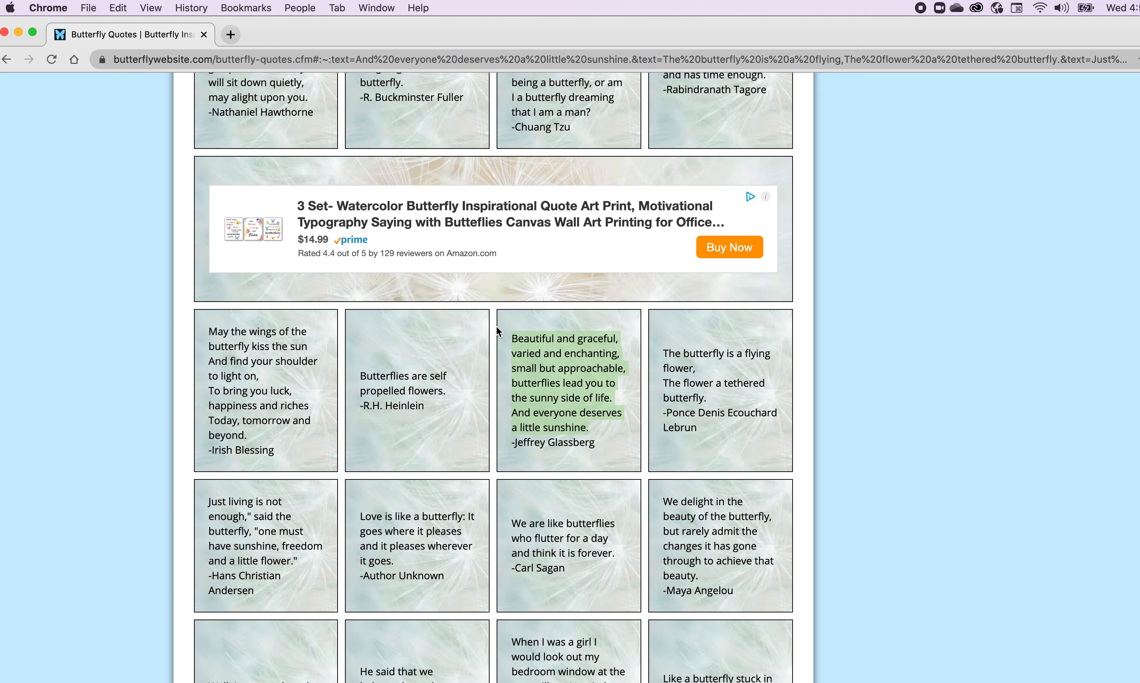
click(203, 34)
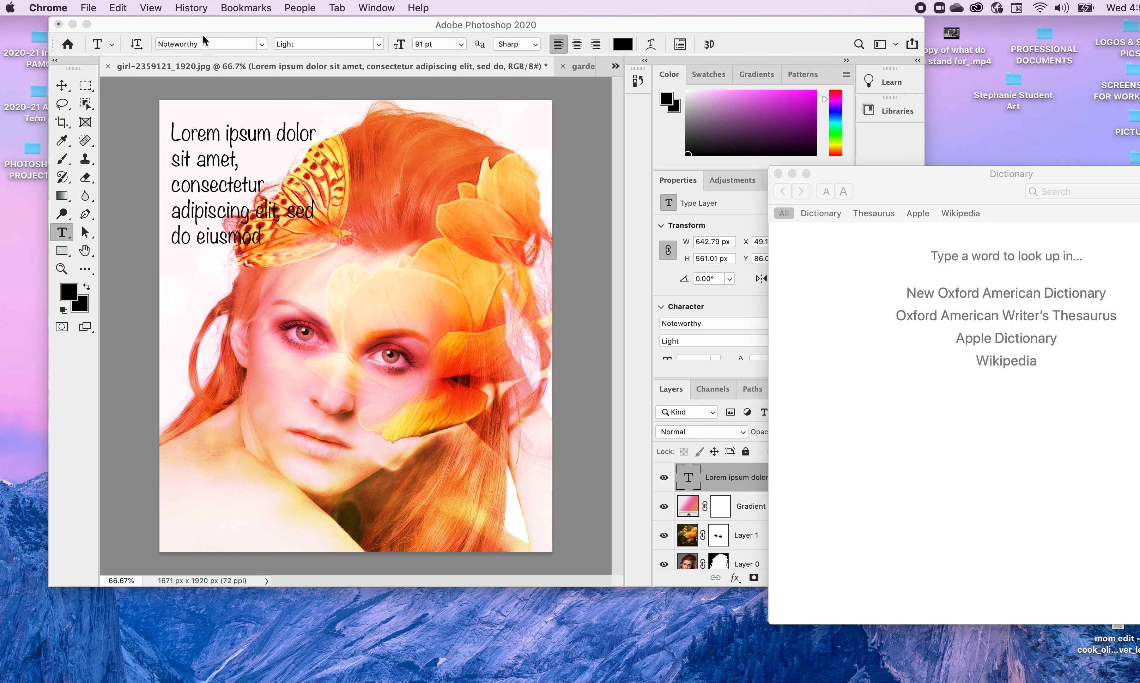
Replace the selected Lorem ipsum text in Photoshop with the copied butterfly quote and lengthen the text box to about 1748 px high.
click(255, 229)
drag(261, 236, 135, 118)
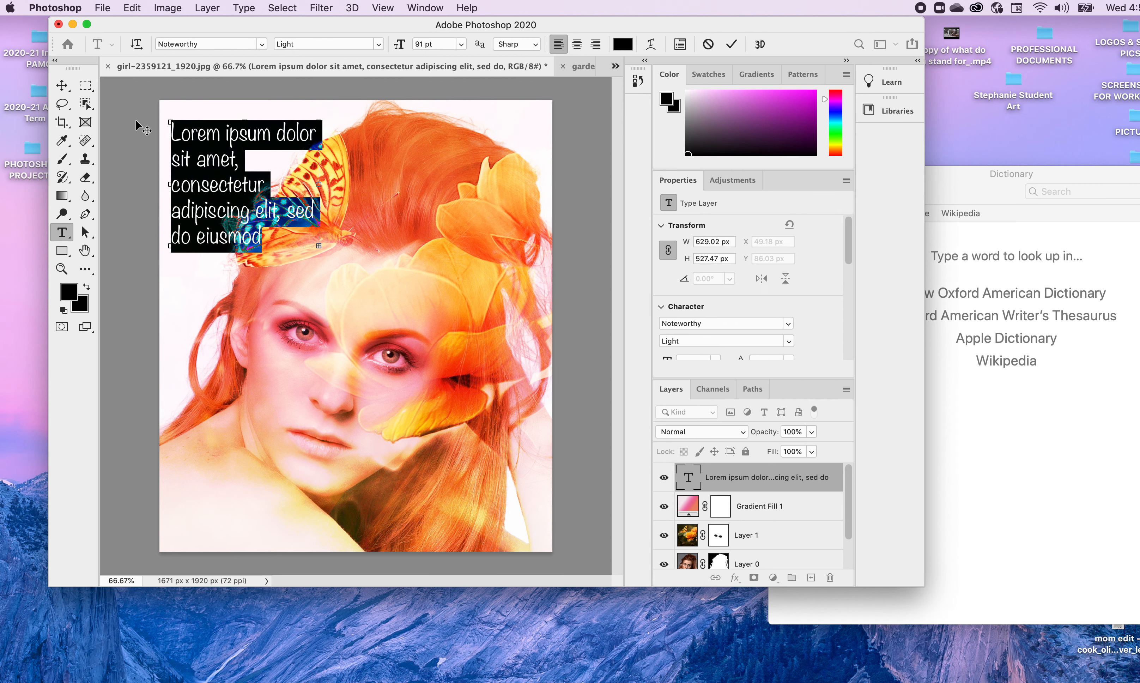
text(Beautiful and graceful, varied and enchanting, small but approachable,)
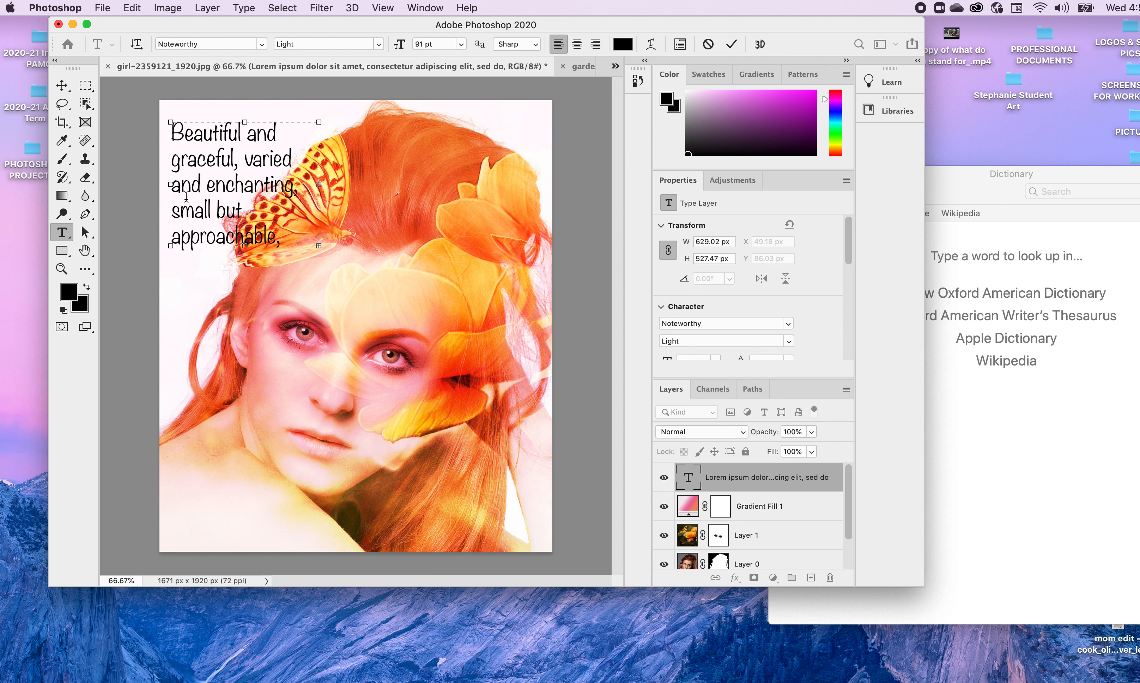
drag(244, 246, 246, 532)
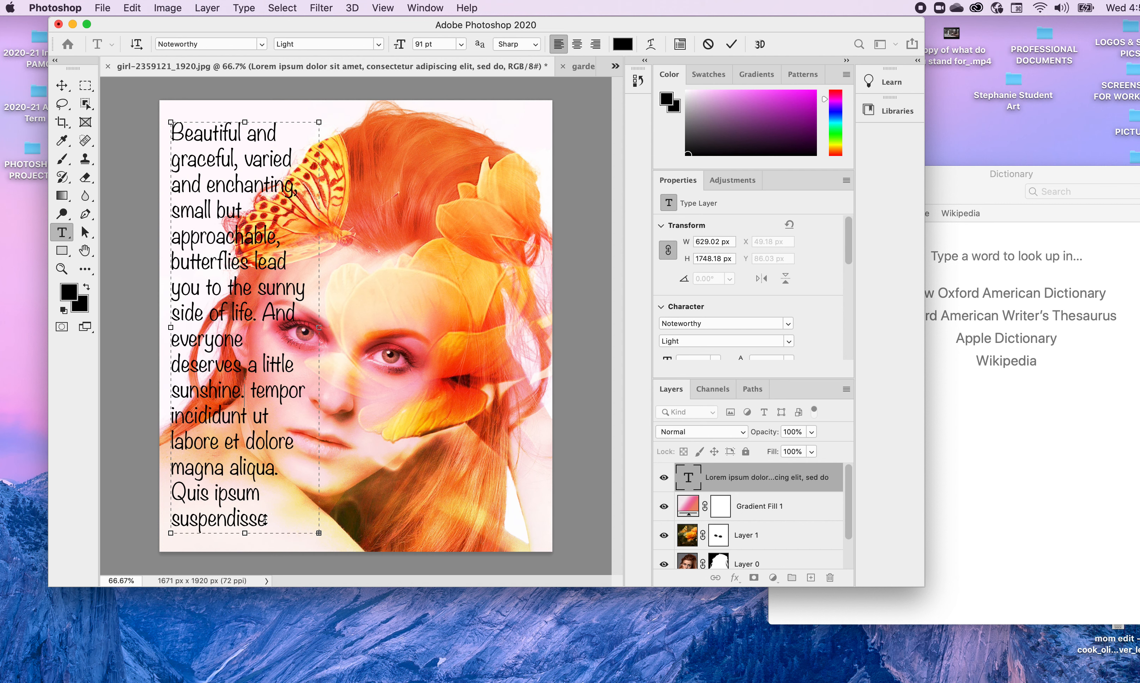
Delete all leftover Lorem ipsum text after "sunshine." from the quote's text box.
click(265, 517)
key(BackSpace)
shift+click(260, 399)
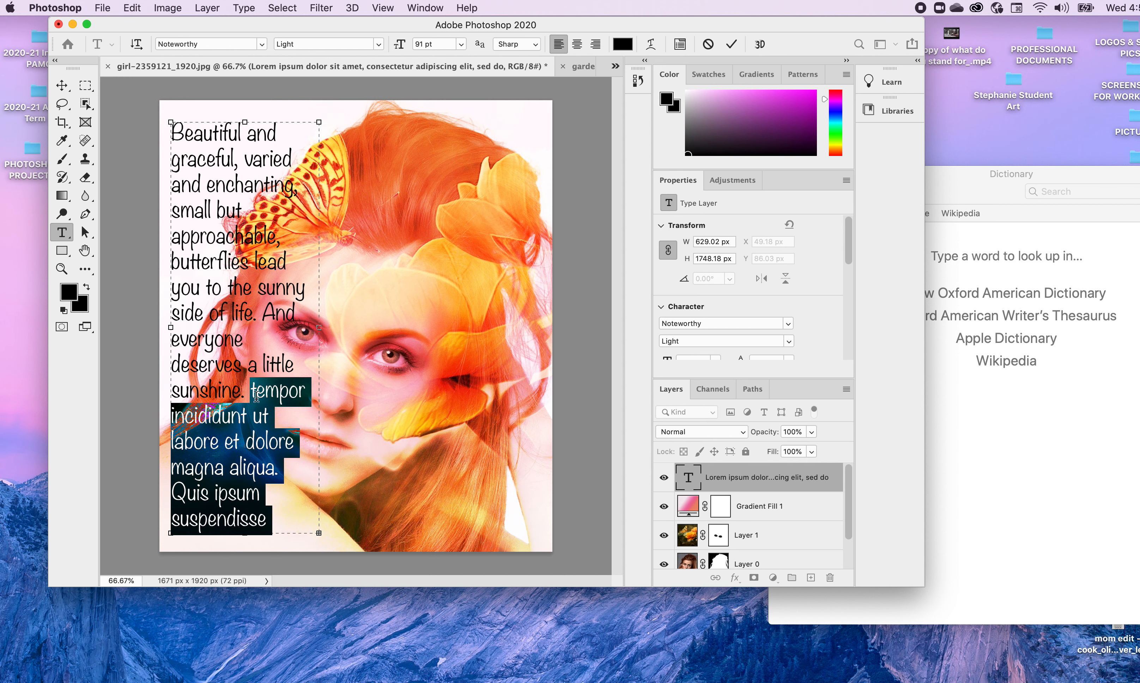
shift+click(255, 396)
key(BackSpace)
key(BackSpace)
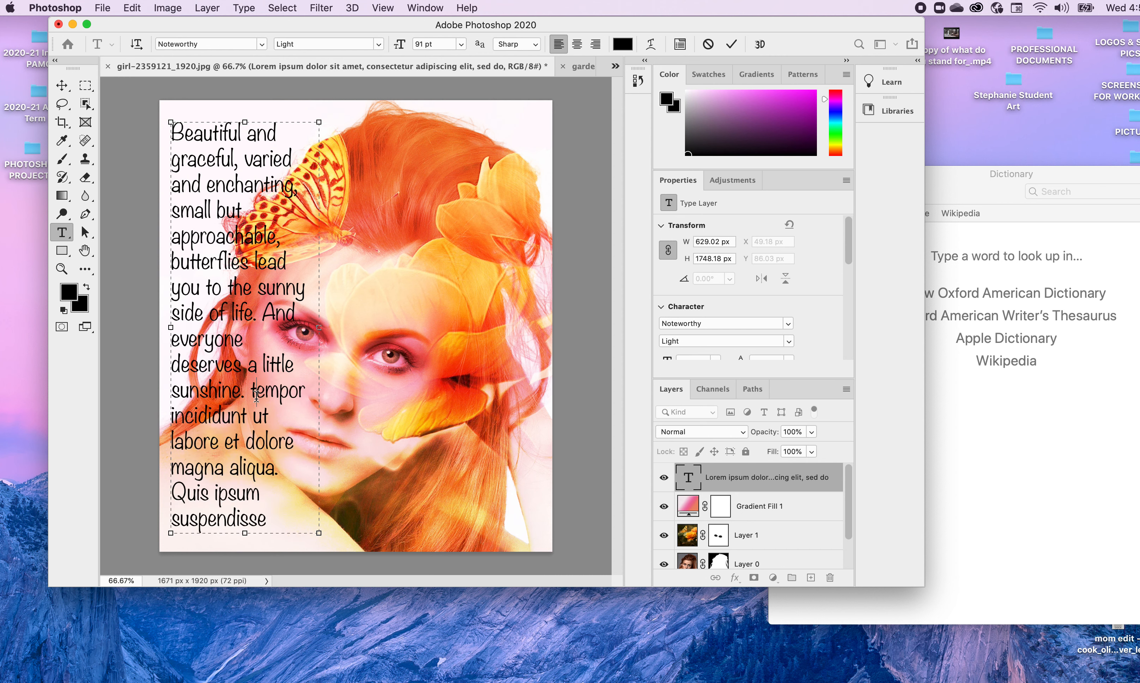
drag(265, 520, 252, 390)
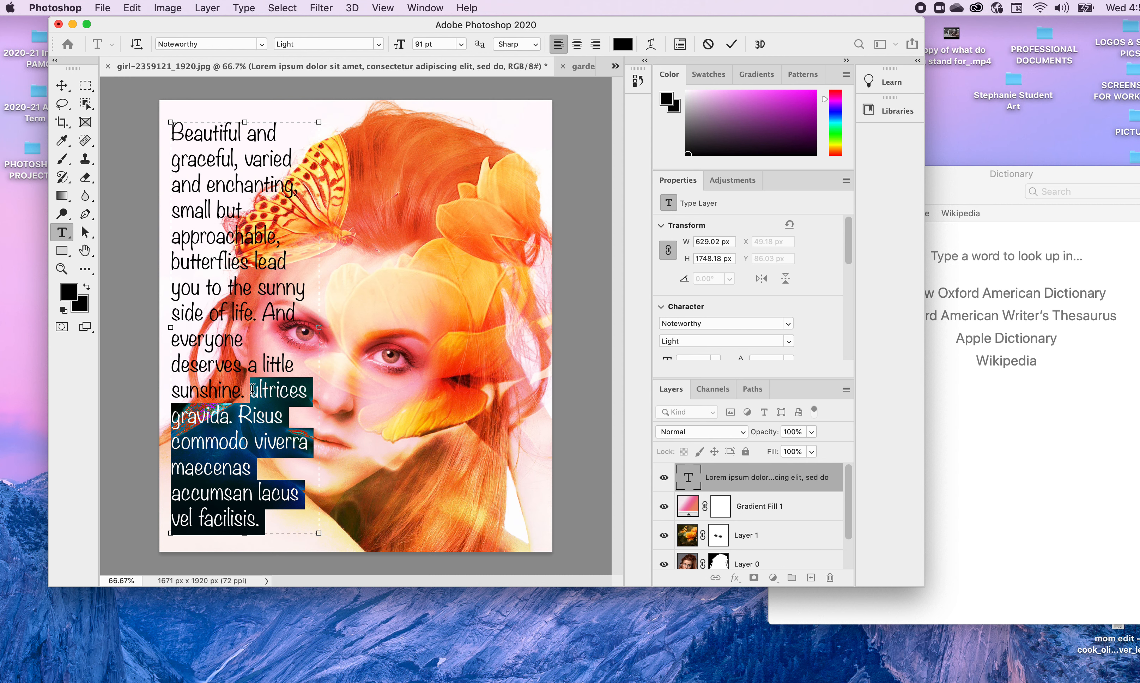
key(BackSpace)
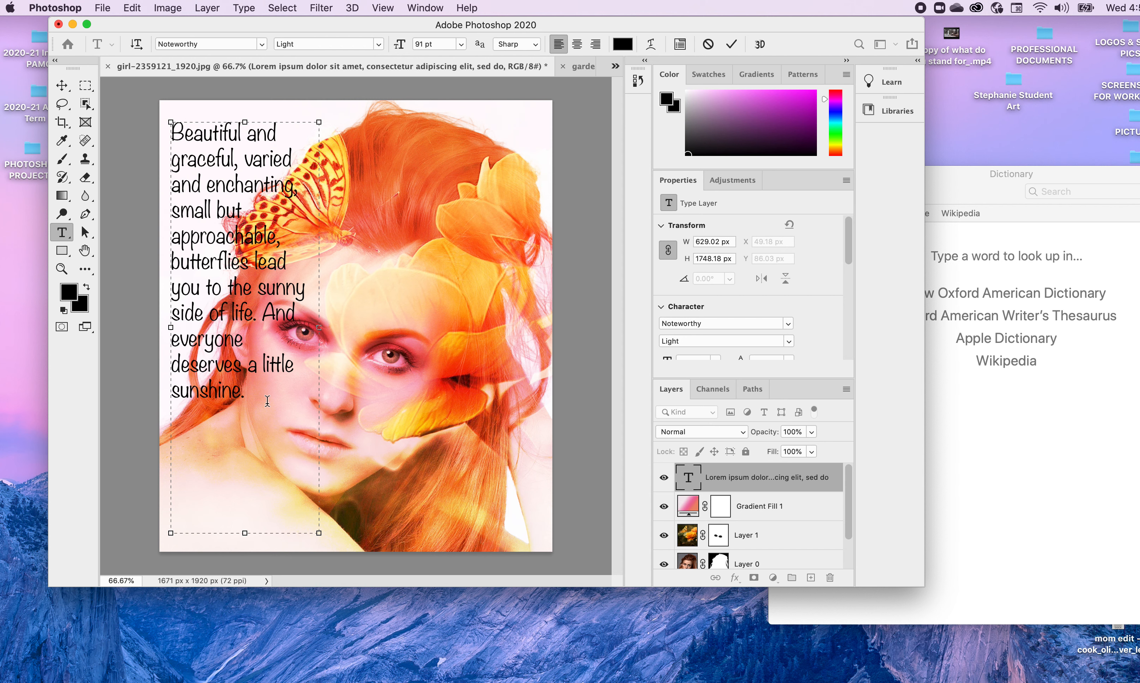
Enclose the butterfly quote in opening and closing quotation marks.
text(")
click(172, 128)
text(")
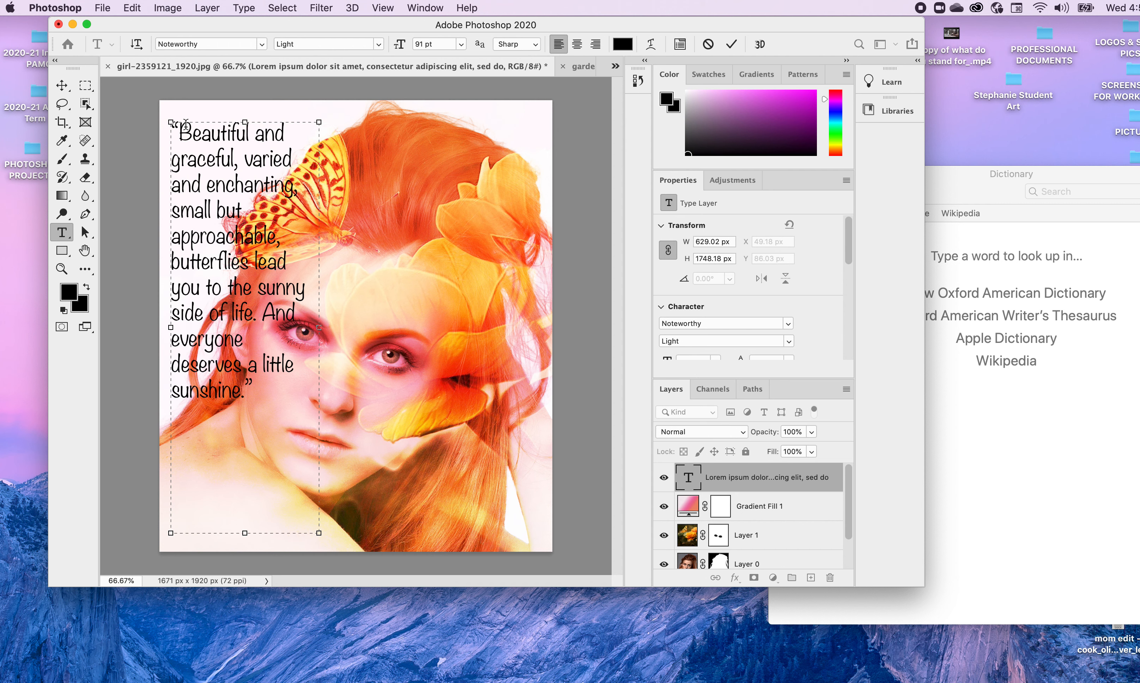
click(103, 8)
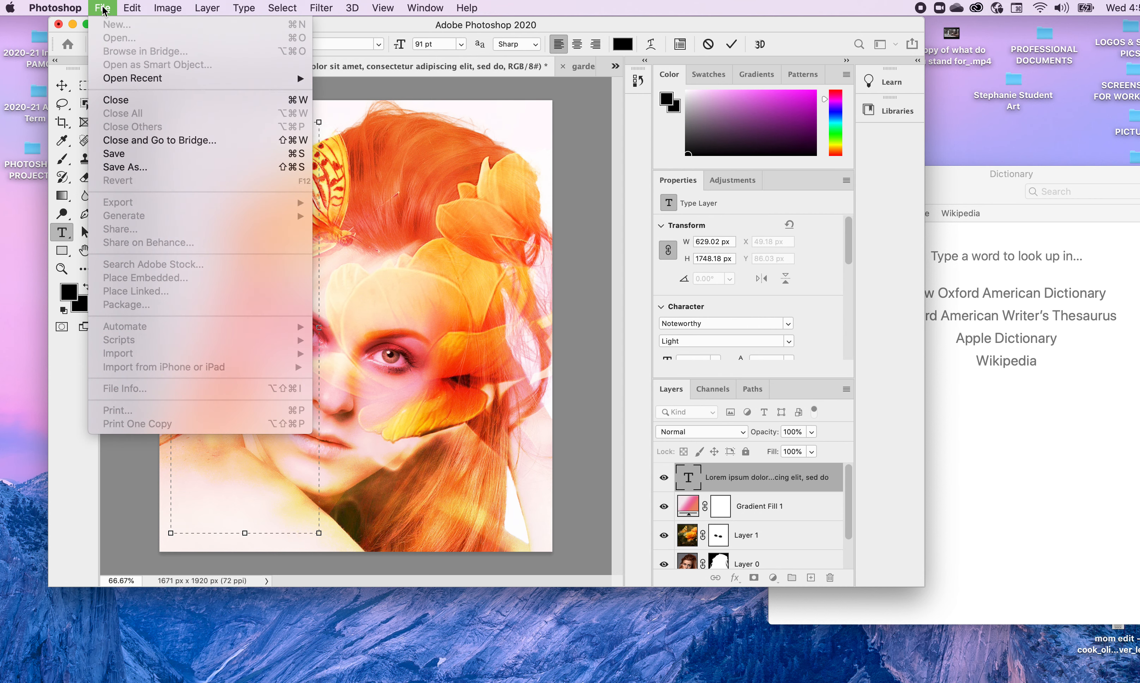
mouse_move(73, 11)
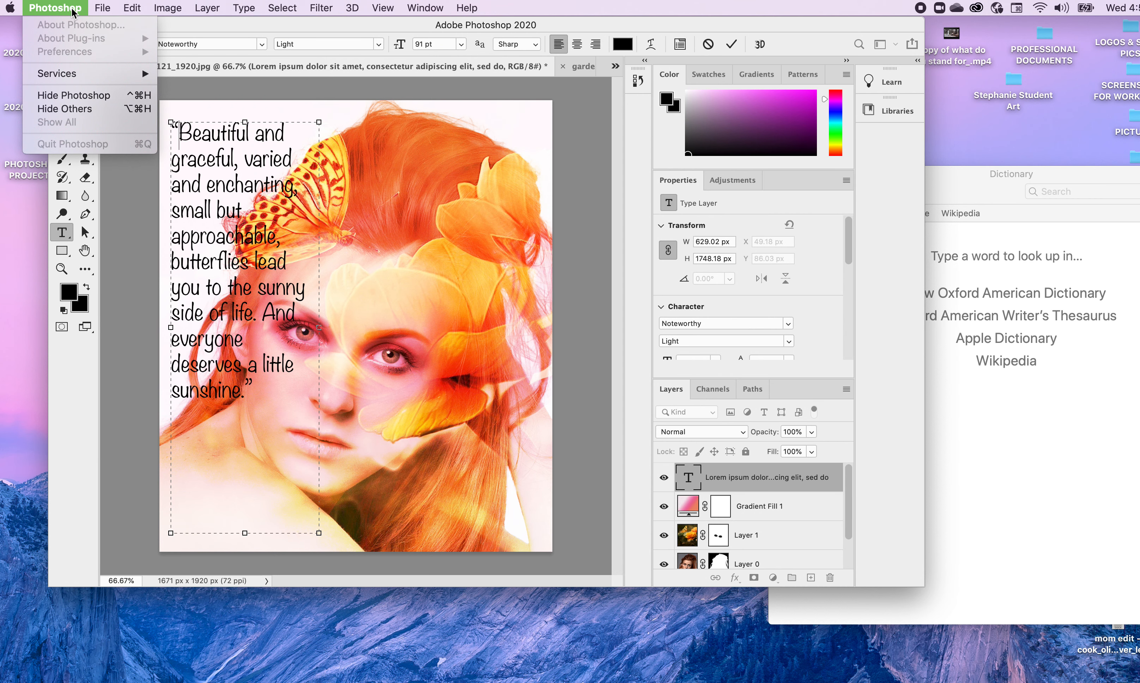
click(73, 10)
click(65, 9)
click(268, 180)
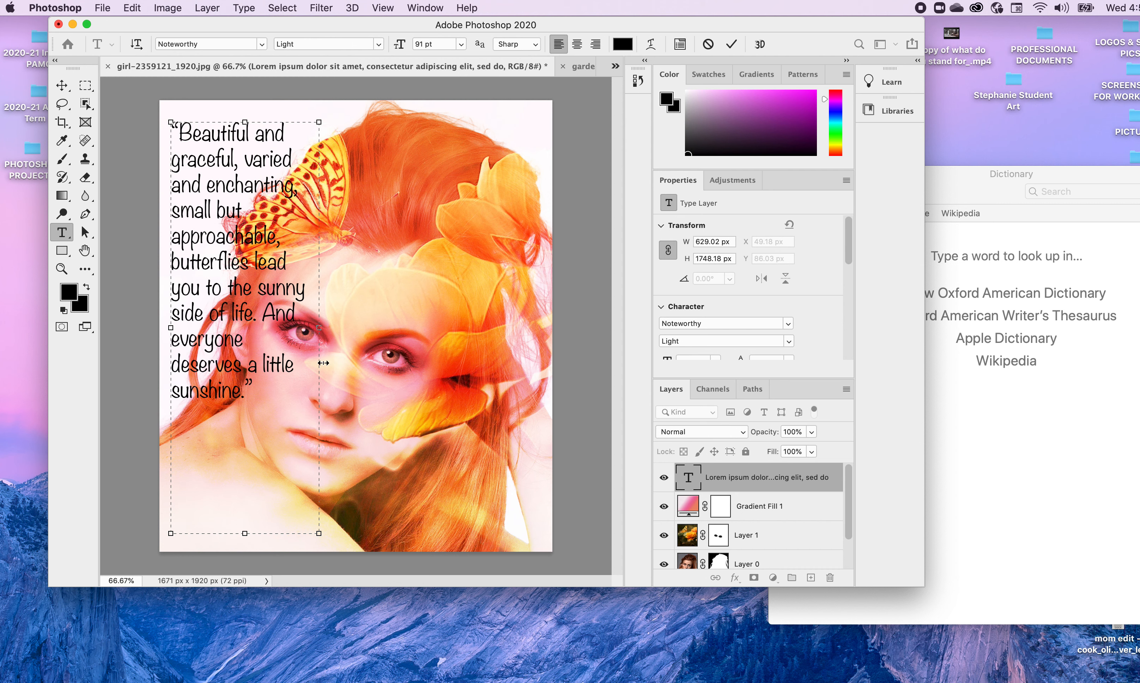
Format the entire butterfly quote in Zapfino at 58 pt with a tracking of 340.
drag(264, 389, 130, 90)
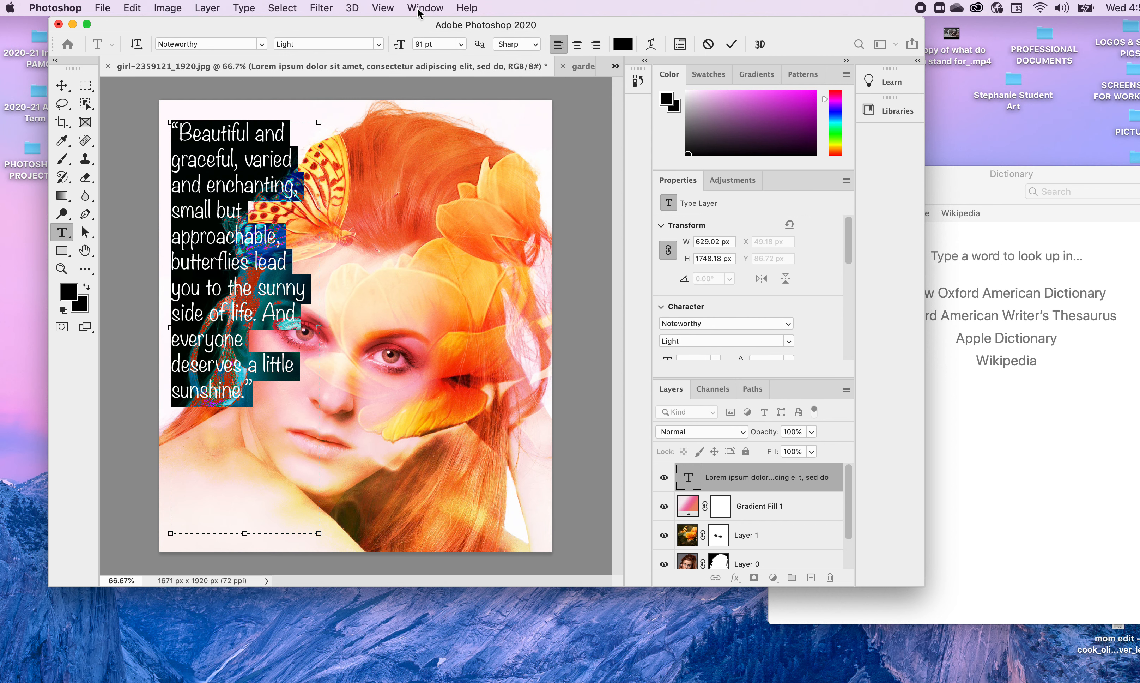
click(418, 12)
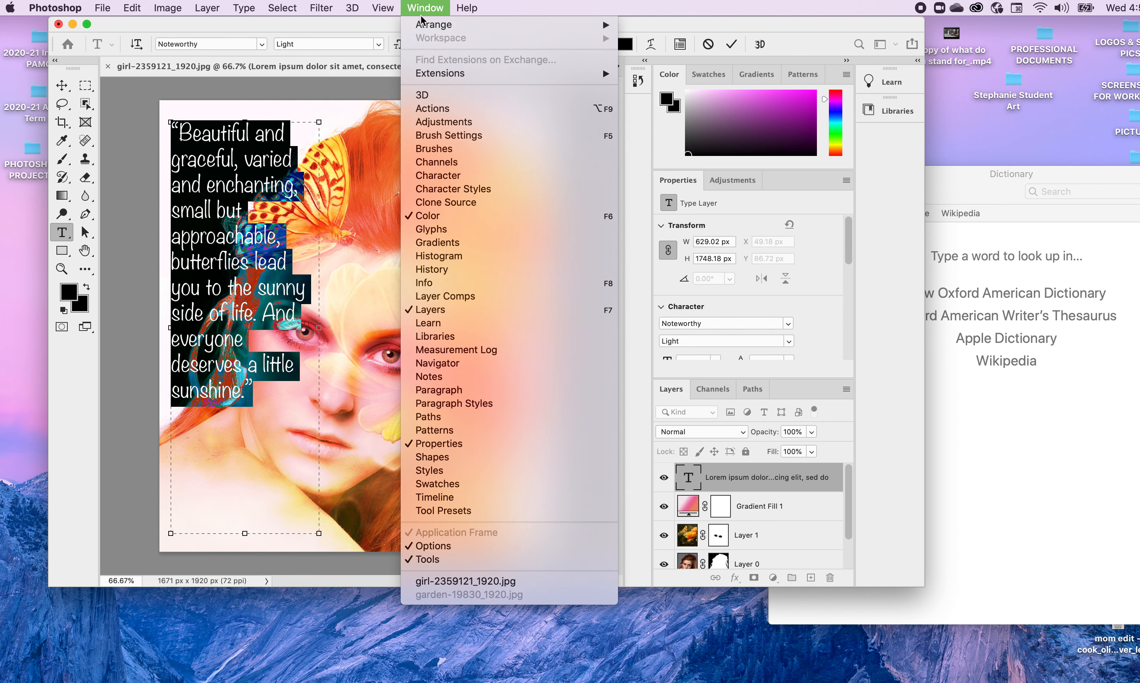
click(451, 178)
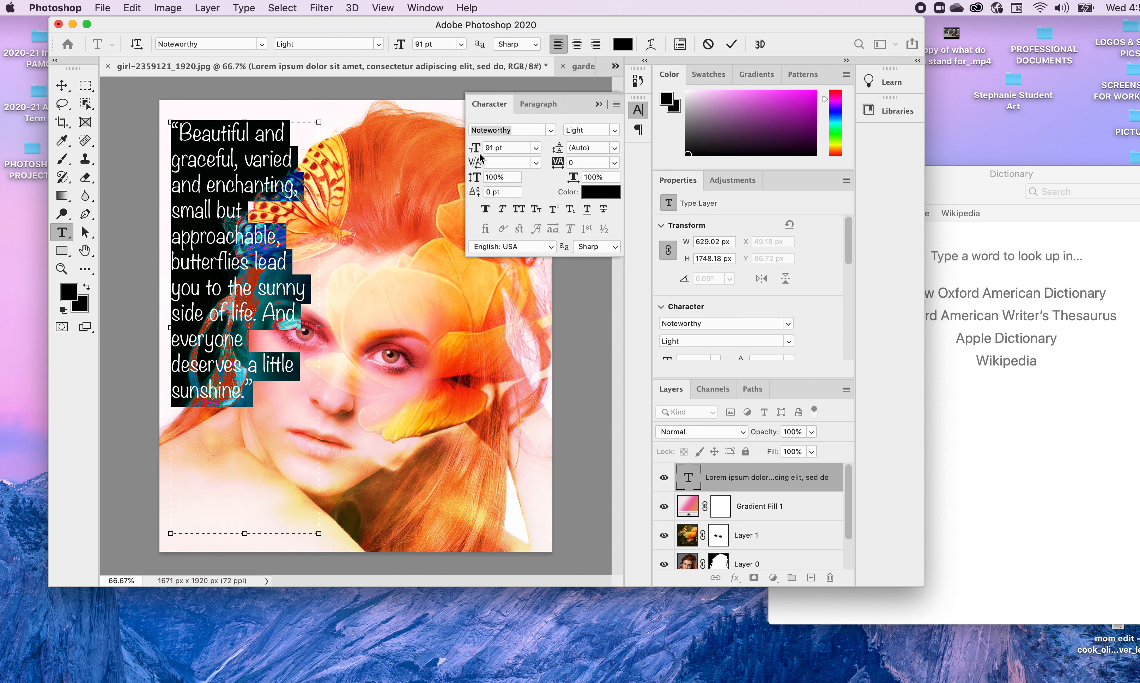
drag(481, 156, 472, 157)
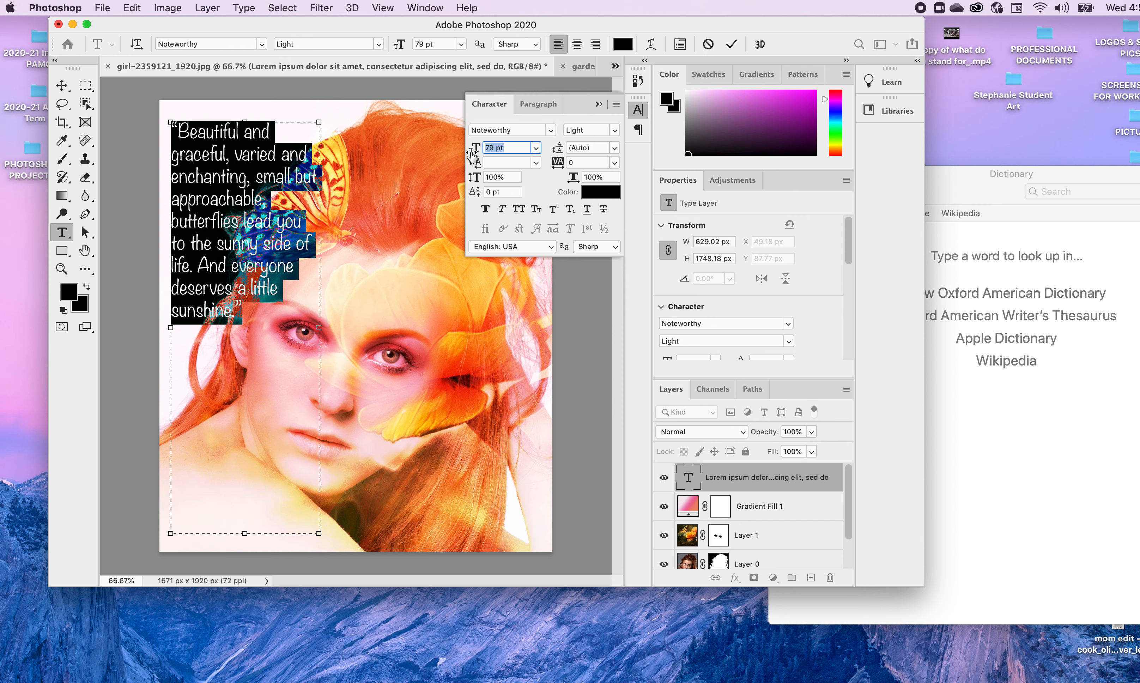
click(551, 131)
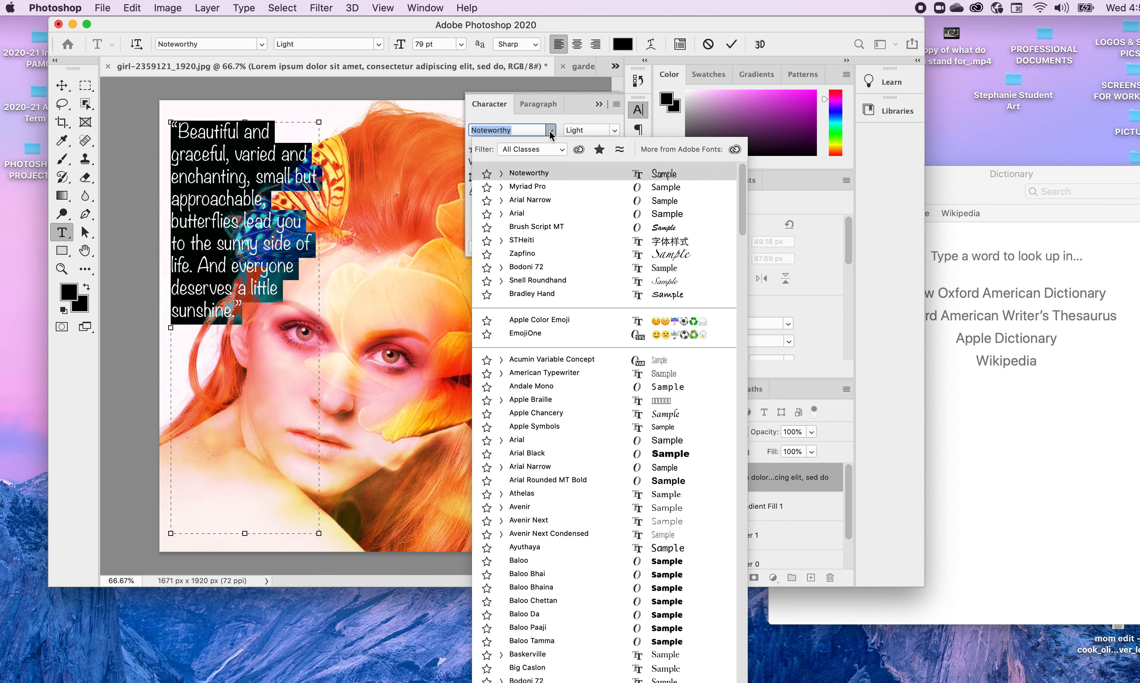
click(677, 255)
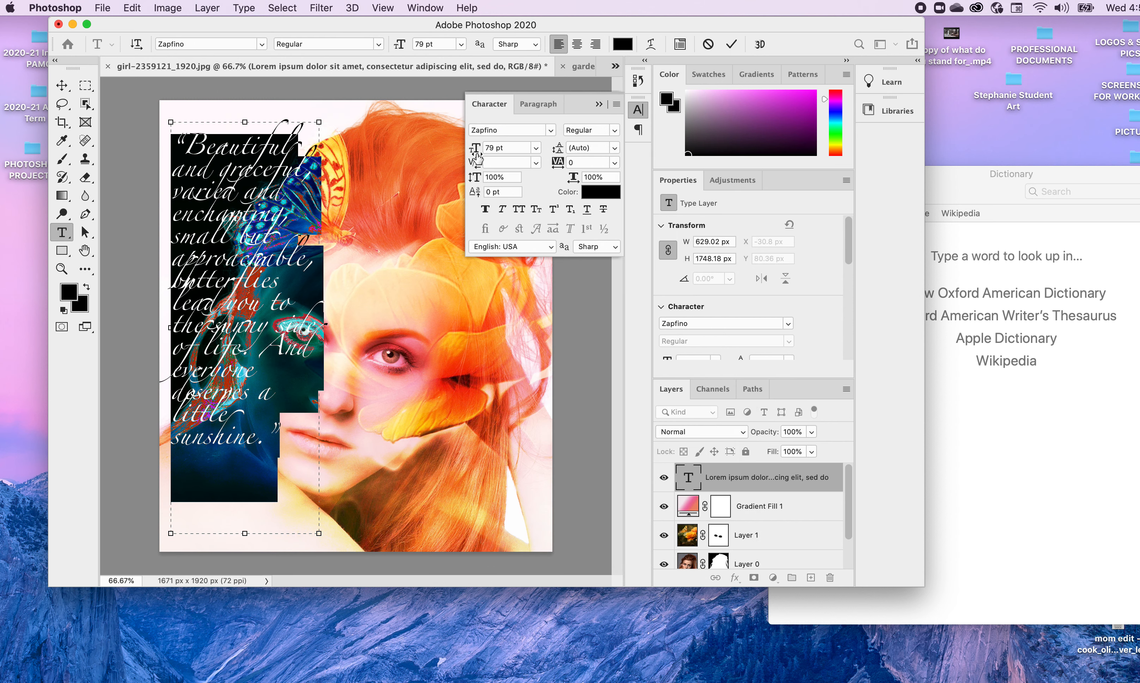
drag(476, 160, 462, 156)
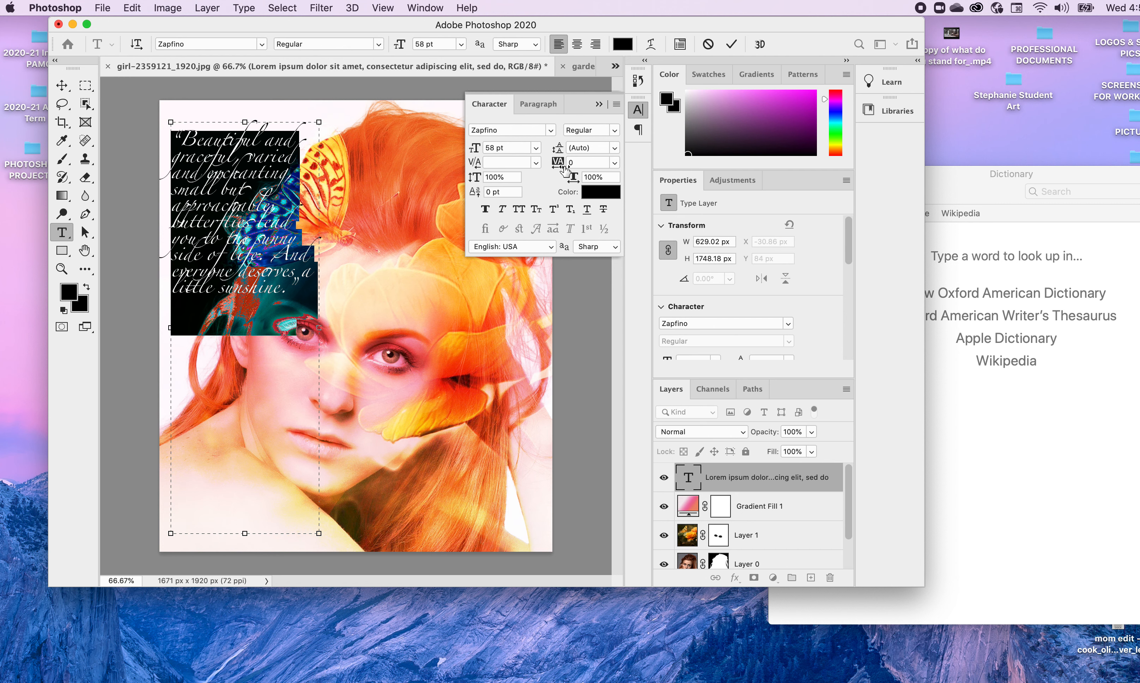
drag(561, 171, 568, 169)
drag(571, 171, 572, 172)
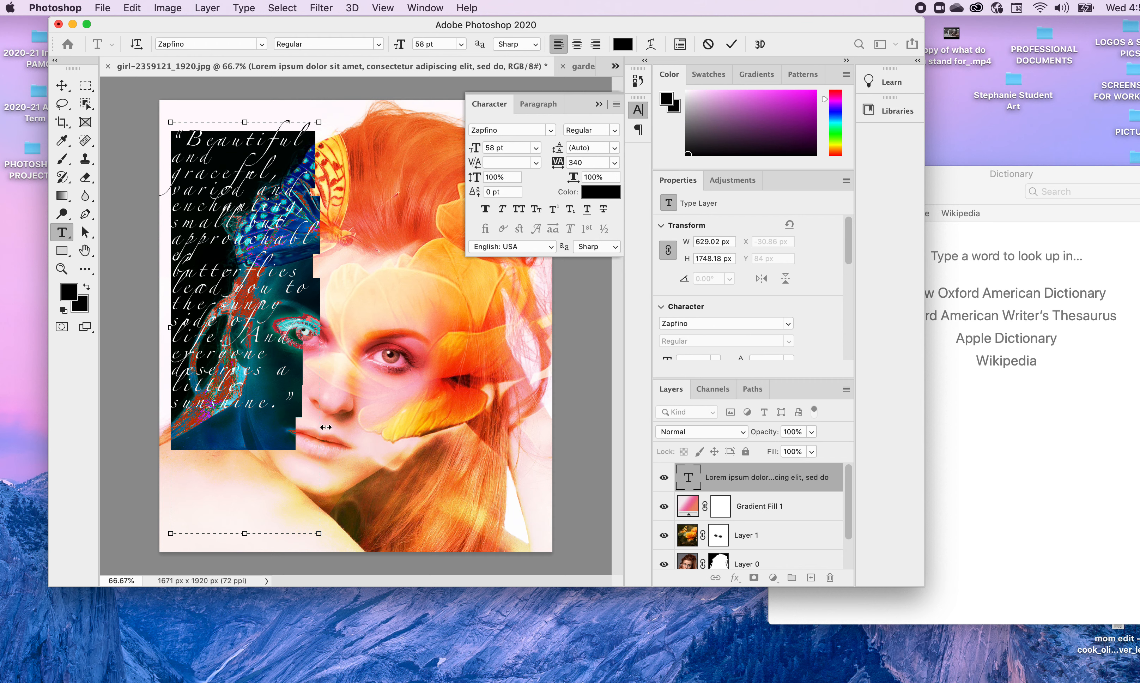
Resize the quote's text box to about 886 x 1142 px and shift the text slightly right and up on the portrait.
drag(320, 534, 380, 392)
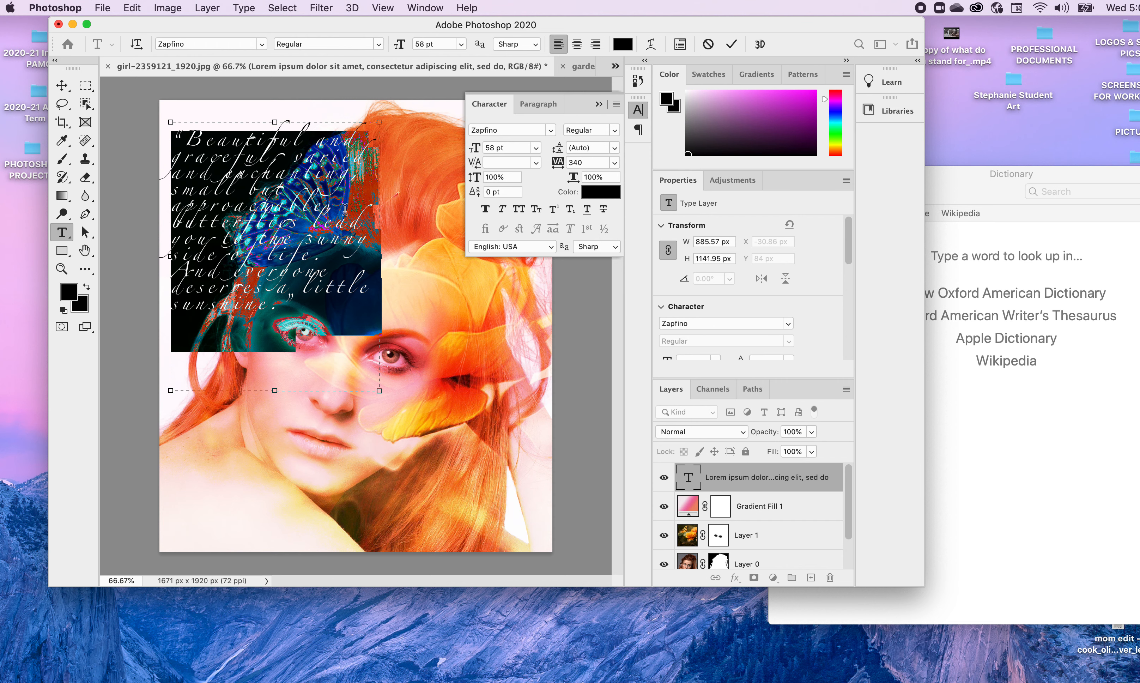
click(62, 87)
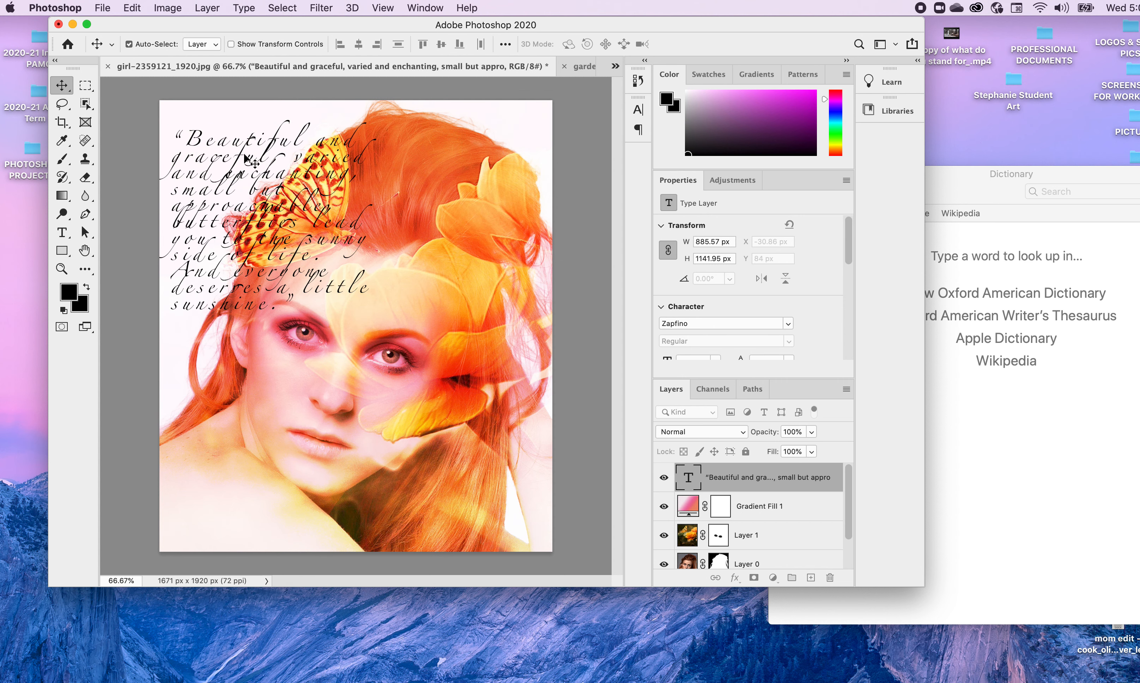
drag(251, 161, 255, 156)
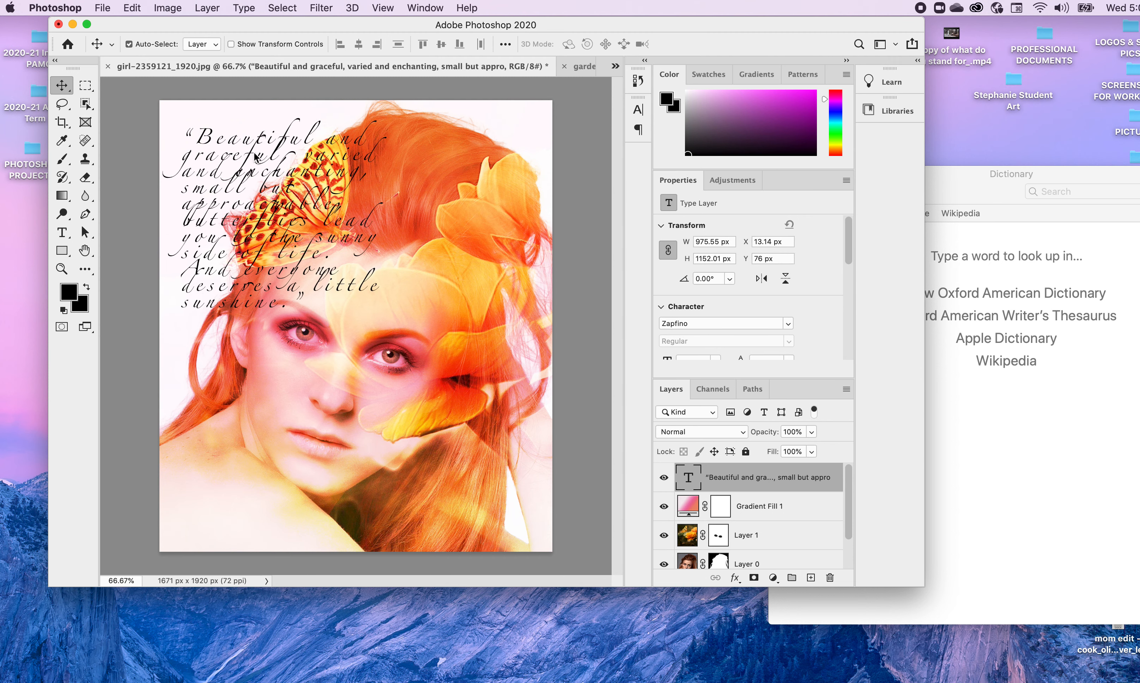
Reopen the quote for editing and set the line spacing of all its text to 148 pt.
double_click(292, 255)
drag(313, 304, 81, 119)
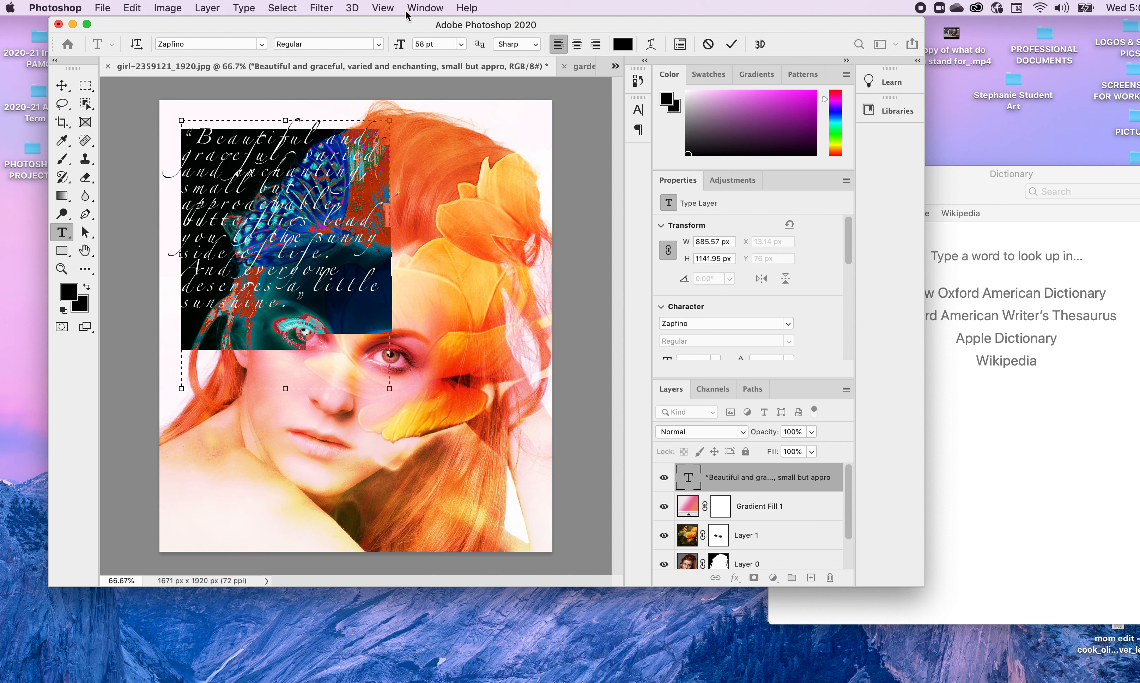
click(422, 10)
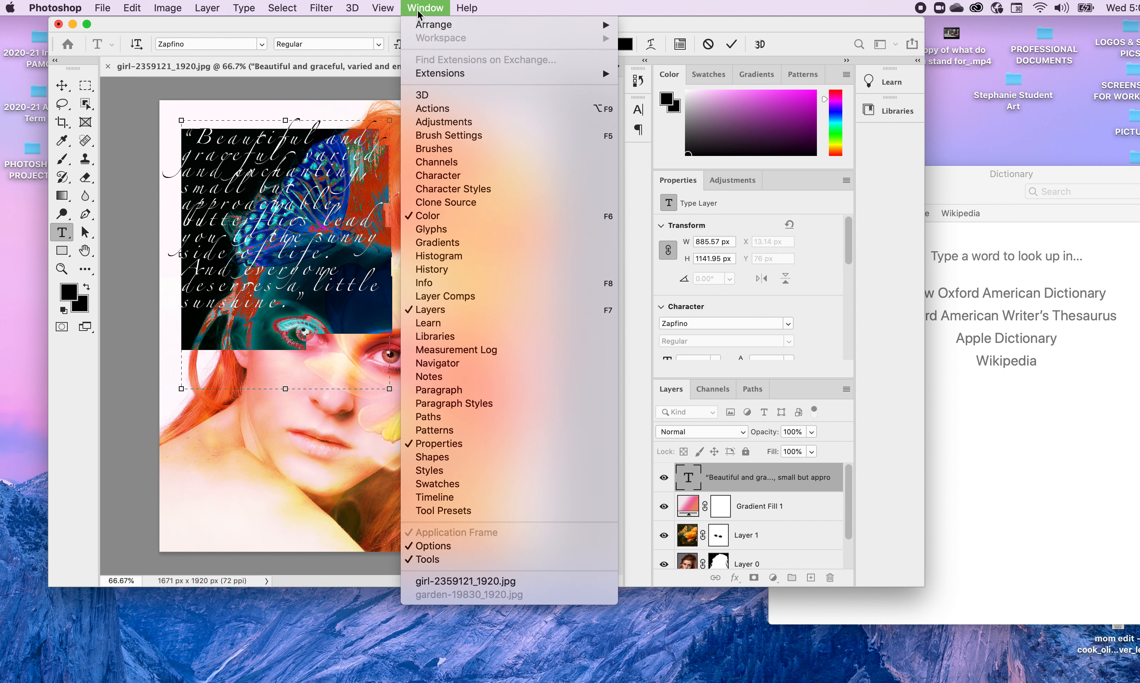
click(455, 175)
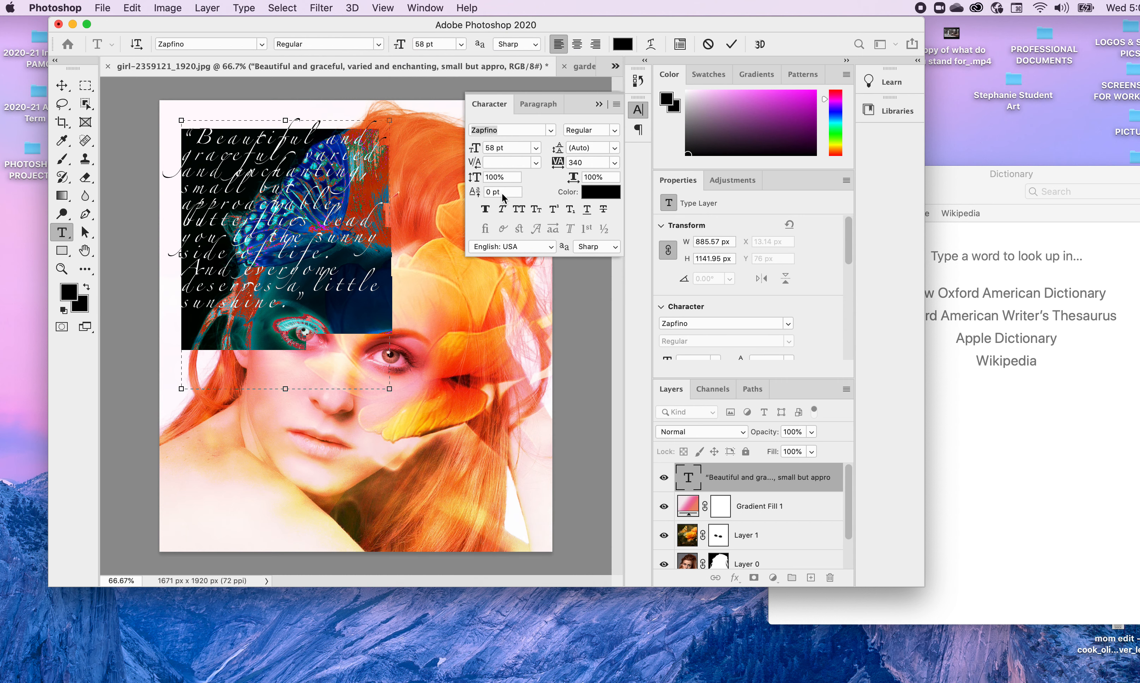
mouse_move(473, 183)
mouse_down()
mouse_move(483, 182)
mouse_move(471, 183)
mouse_up()
drag(556, 149, 611, 146)
click(300, 382)
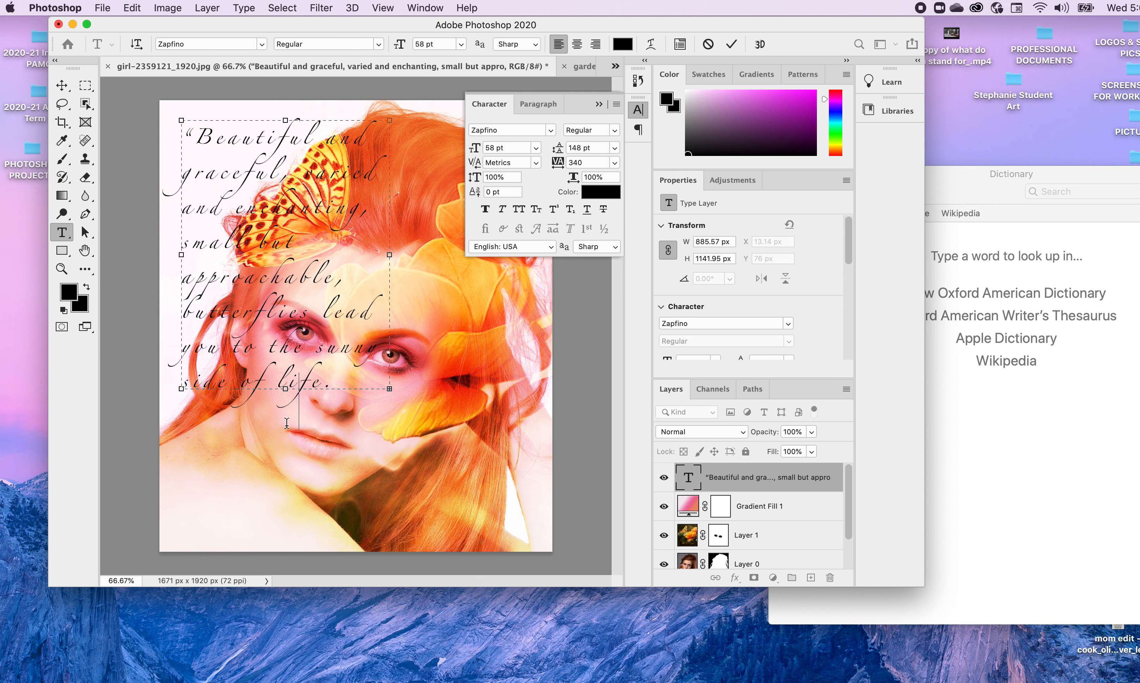
Lengthen the quote's text box to about 1766 px high so the whole quote fits, and finish editing the text.
drag(286, 390, 285, 535)
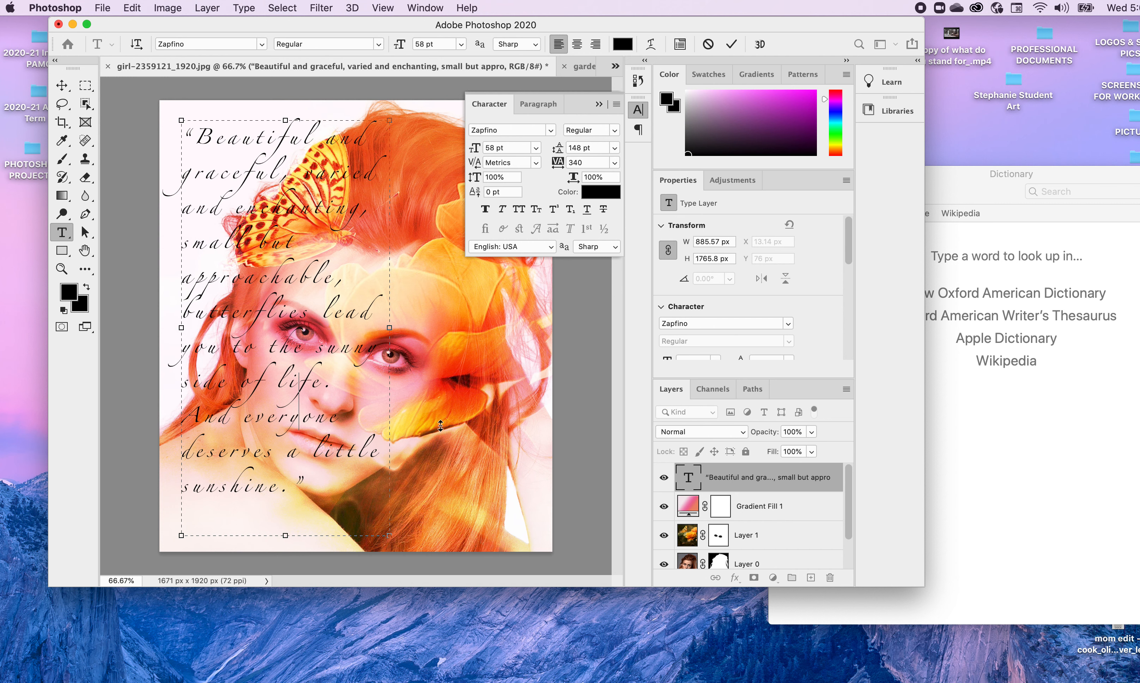
click(598, 105)
key(Escape)
key(v)
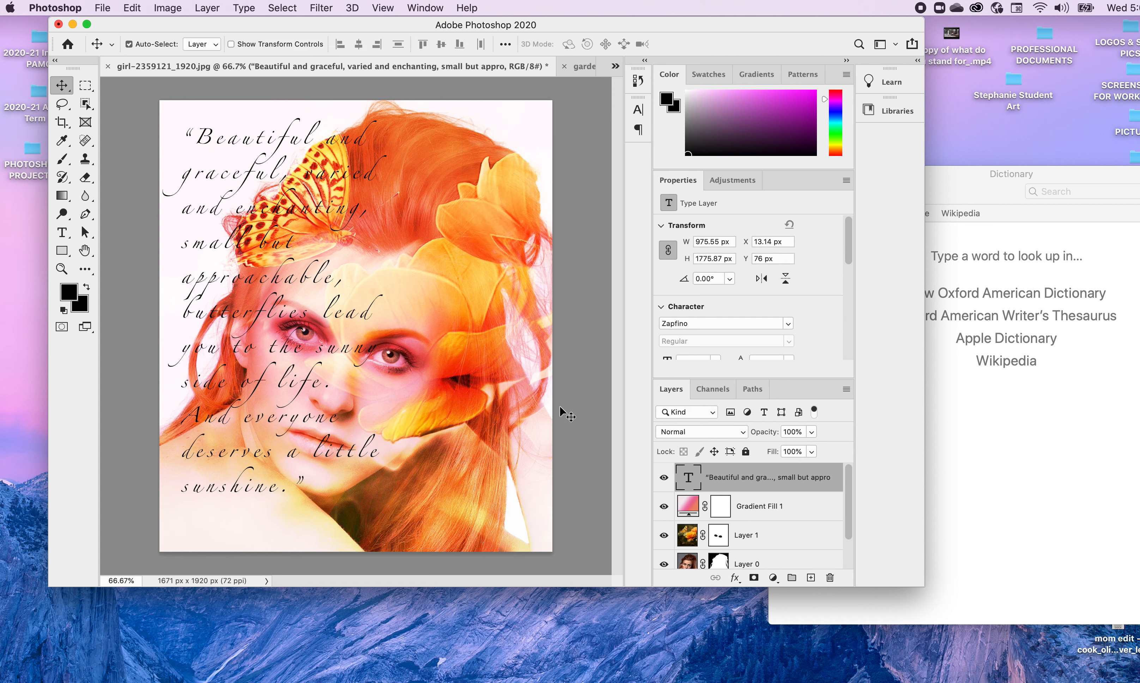